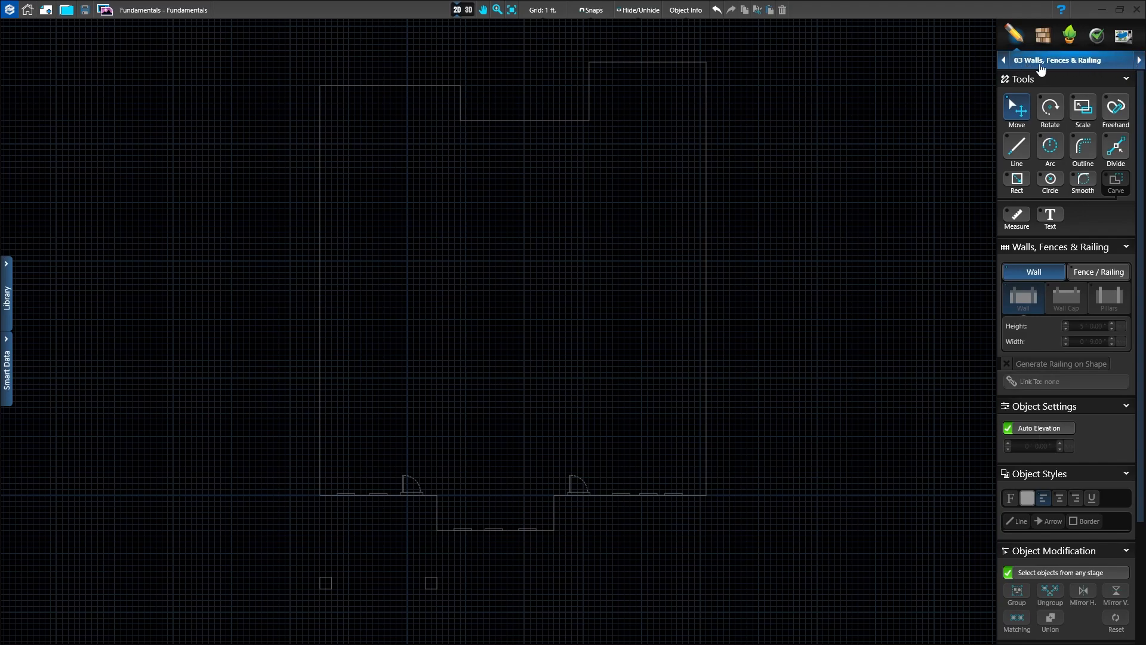
Step: Place a 16 ft measurement down the left side of the house outline, starting at its upper-left corner
{"action": "middle_click_drag", "start_coordinate": [489, 365], "coordinate": [499, 372]}
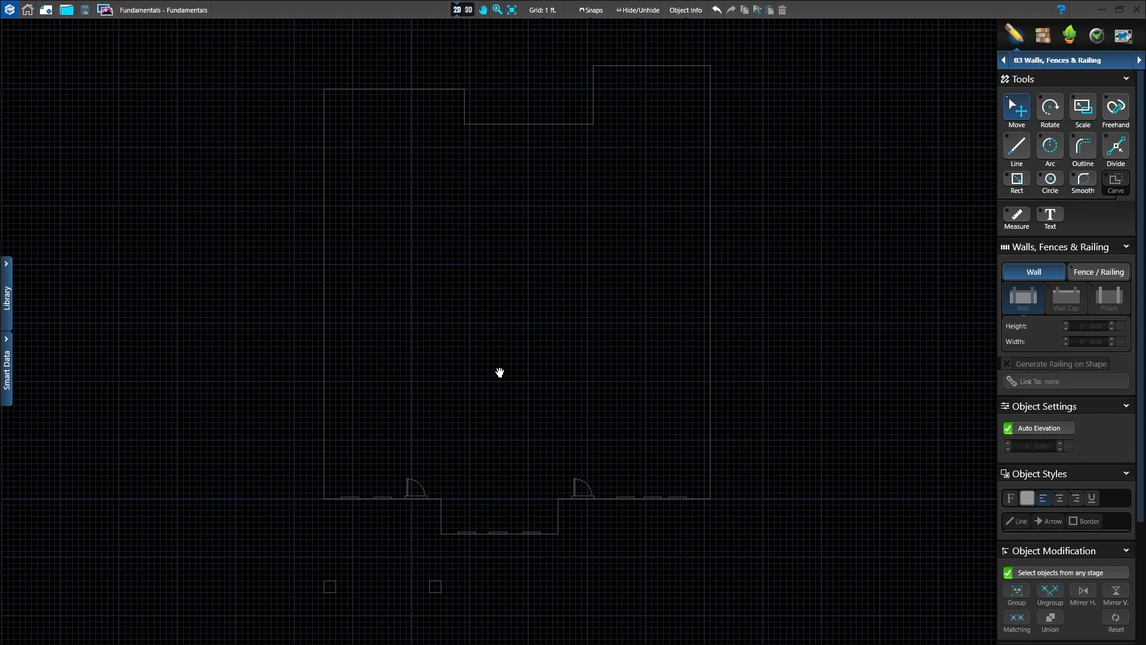
{"action": "scroll", "coordinate": [539, 398], "scroll_direction": "down", "scroll_amount": 2}
{"action": "scroll", "coordinate": [535, 371], "scroll_direction": "up", "scroll_amount": 1}
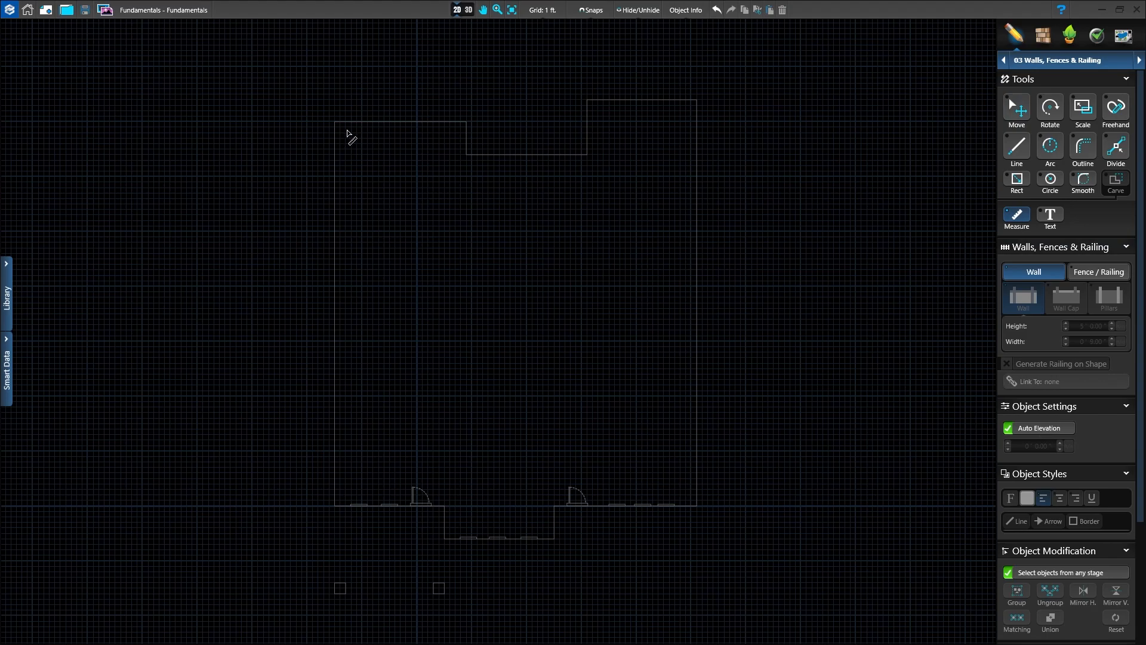
{"action": "scroll", "coordinate": [353, 135], "scroll_direction": "up", "scroll_amount": 3}
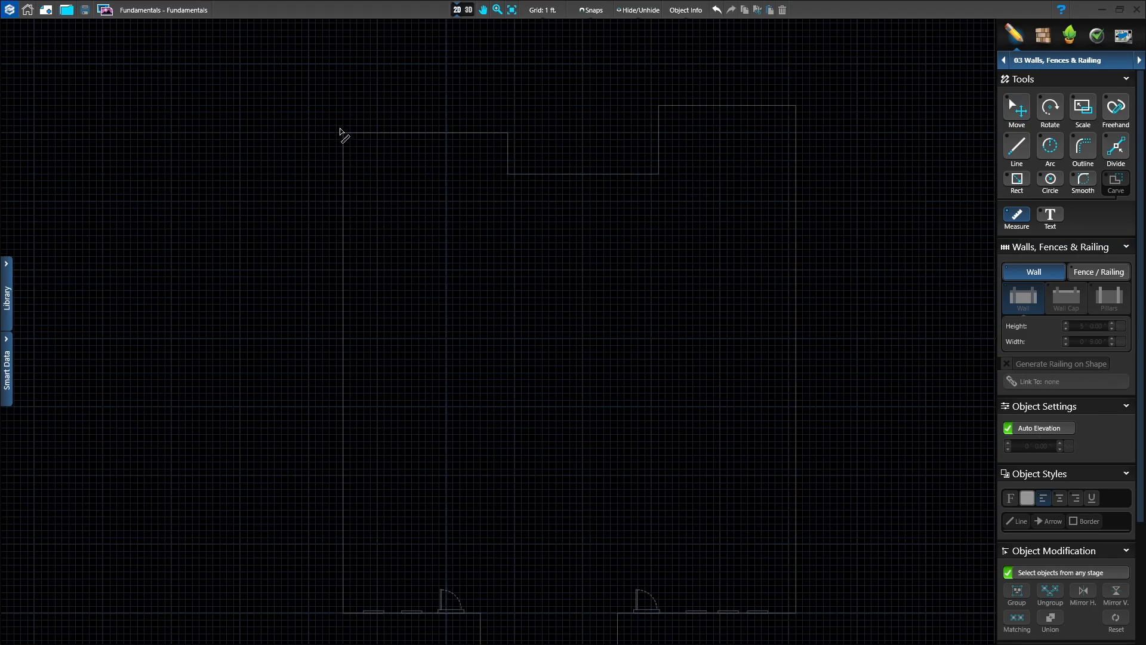
{"action": "scroll", "coordinate": [355, 150], "scroll_direction": "up", "scroll_amount": 1}
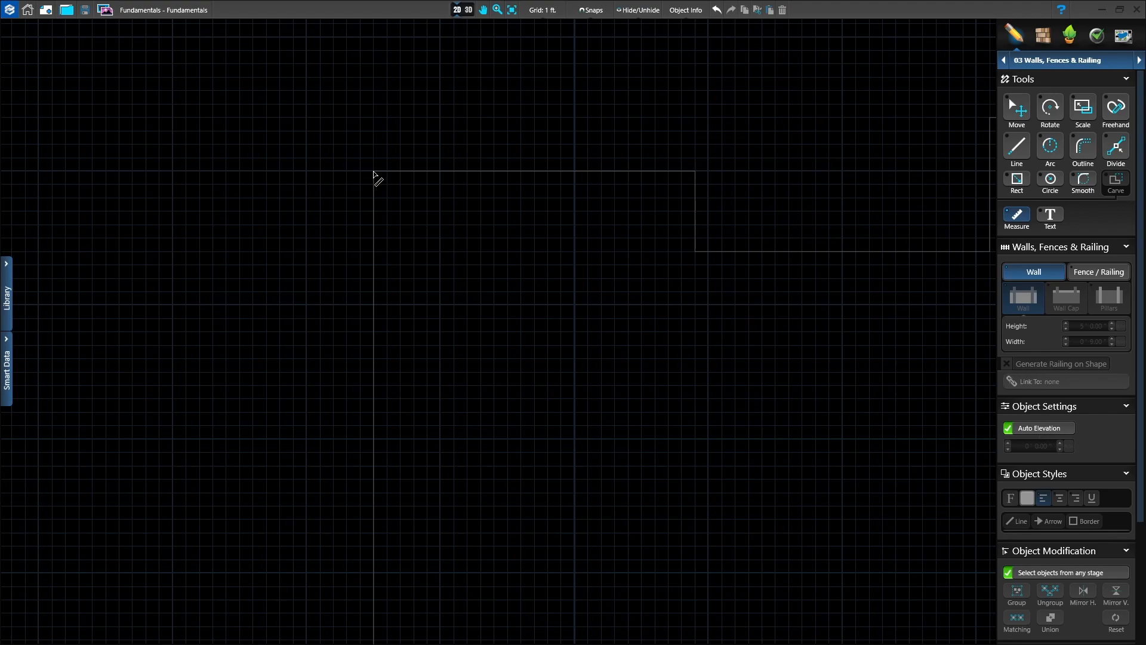
{"action": "left_click", "coordinate": [373, 172]}
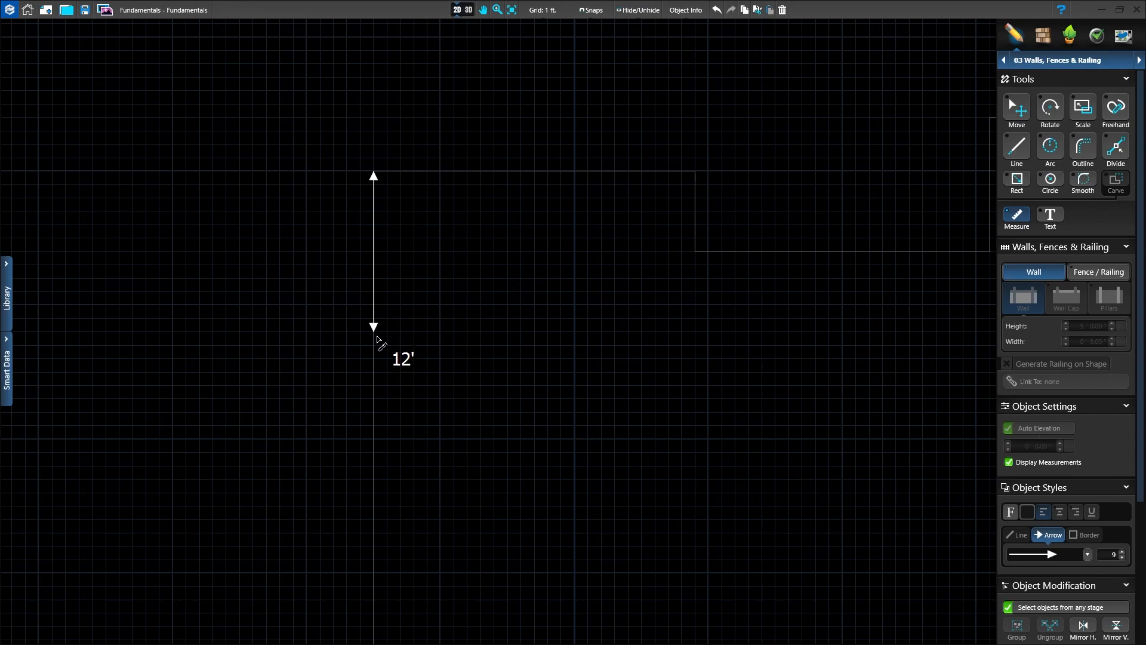
{"action": "left_click", "coordinate": [374, 381]}
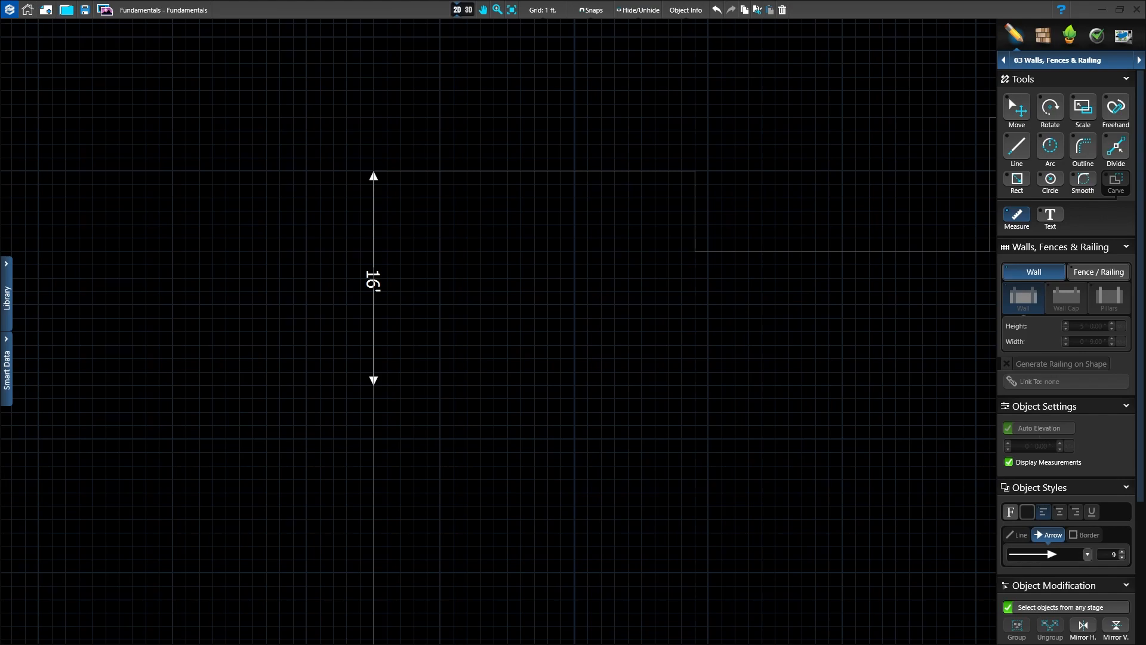
Step: Start a wall at the lower end of the measurement with a 12 ft line segment running outward from the house
{"action": "scroll", "coordinate": [722, 400], "scroll_direction": "down", "scroll_amount": 2}
{"action": "middle_click_drag", "start_coordinate": [722, 400], "coordinate": [549, 380]}
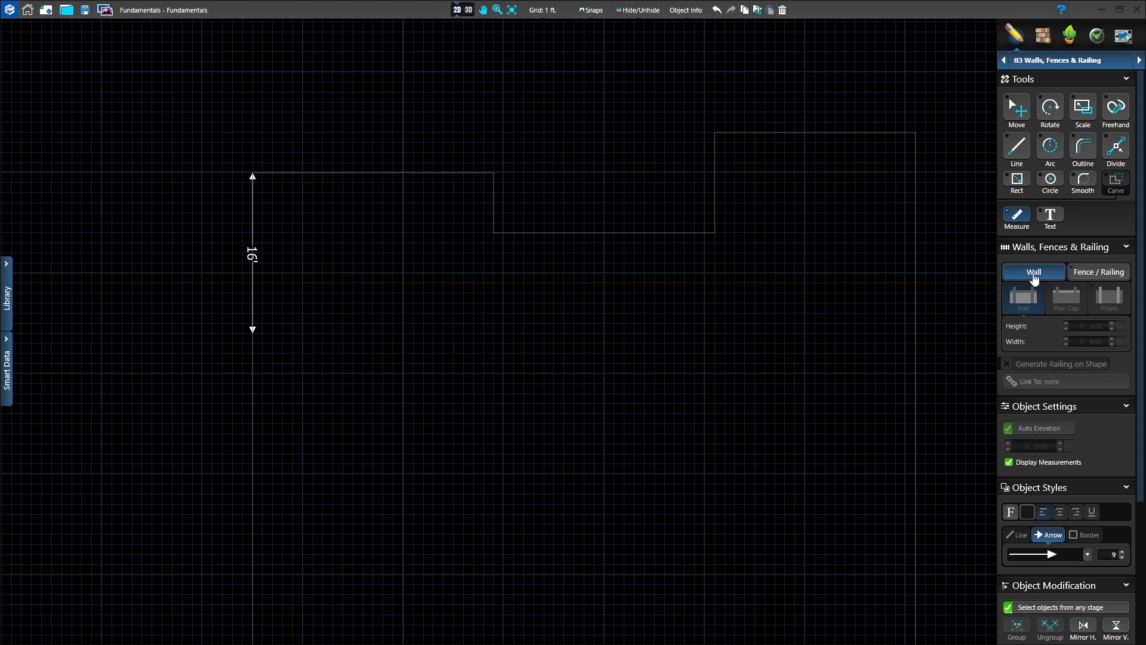
{"action": "left_click", "coordinate": [1018, 151]}
{"action": "left_click", "coordinate": [252, 335]}
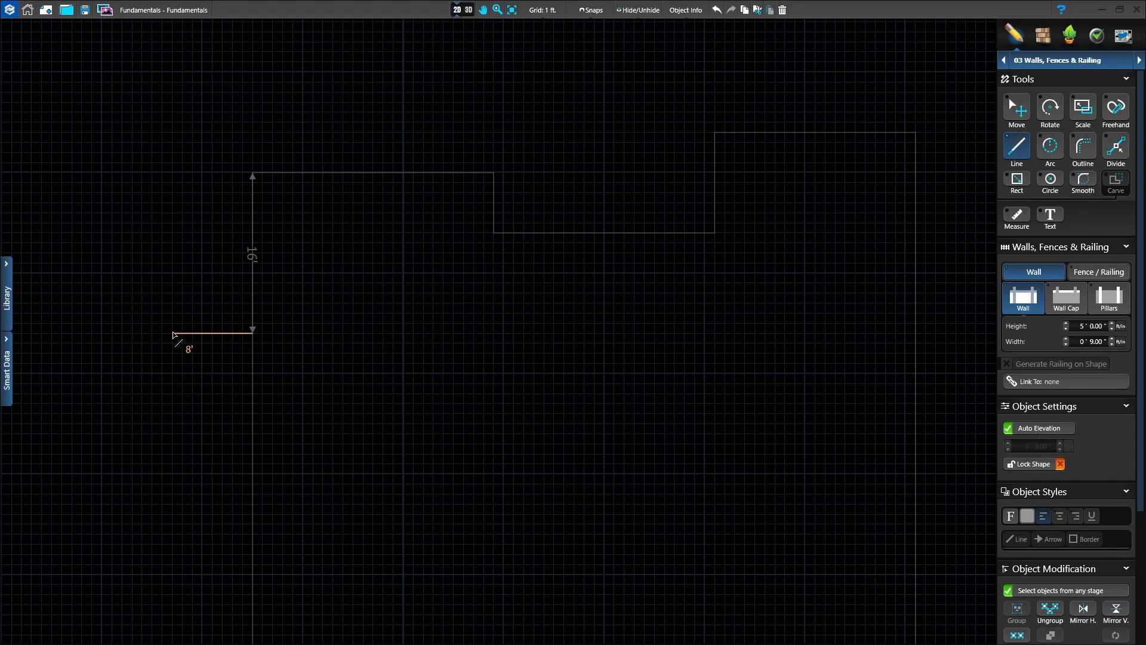
{"action": "type", "text": "12"}
{"action": "key", "text": "Return"}
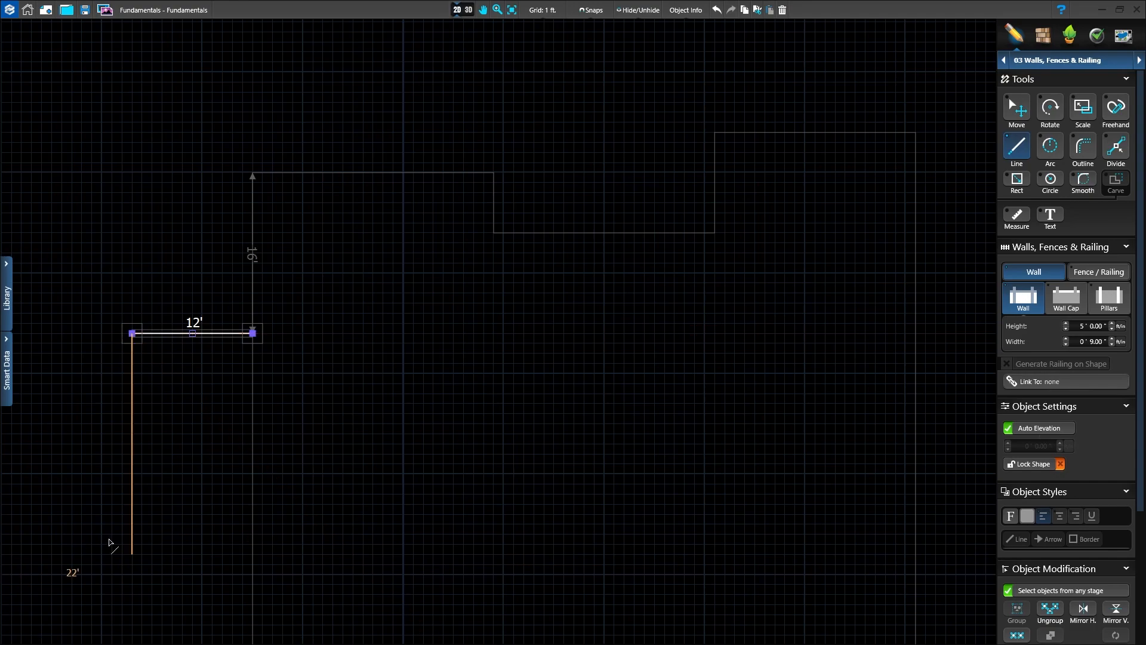
Step: Continue the wall with a 108 ft segment running straight down the plan, parallel to the house's left side
{"action": "scroll", "coordinate": [164, 536], "scroll_direction": "down", "scroll_amount": 3}
{"action": "mouse_move", "coordinate": [165, 536]}
{"action": "middle_mouse_down"}
{"action": "mouse_move", "coordinate": [282, 330]}
{"action": "mouse_move", "coordinate": [289, 242]}
{"action": "middle_mouse_up"}
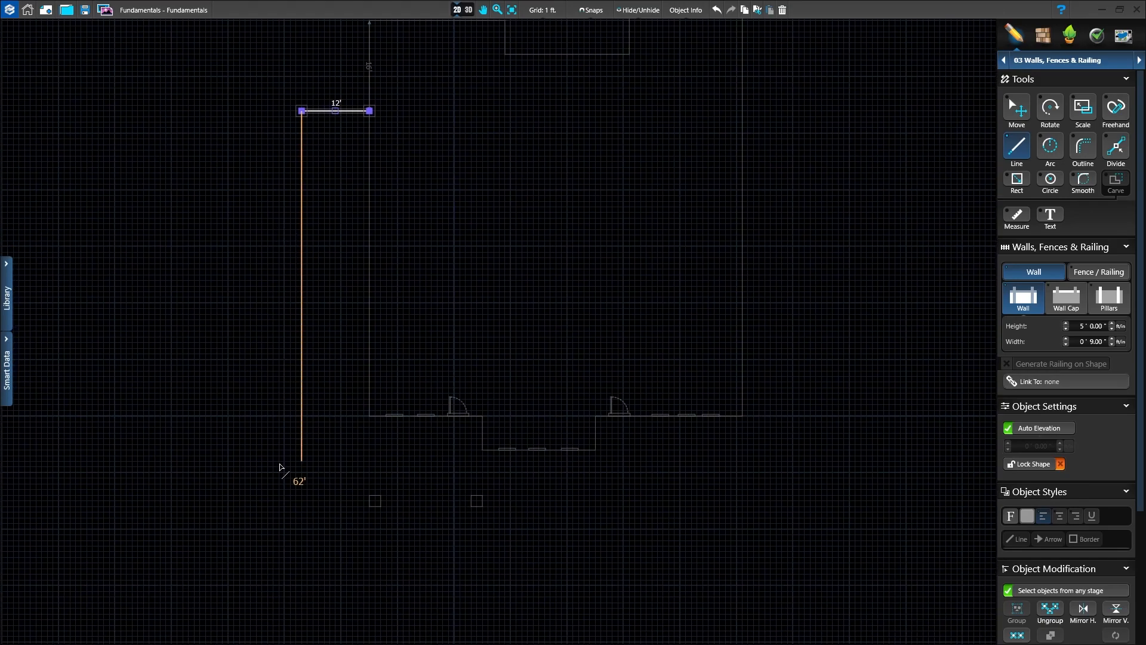
{"action": "type", "text": "108"}
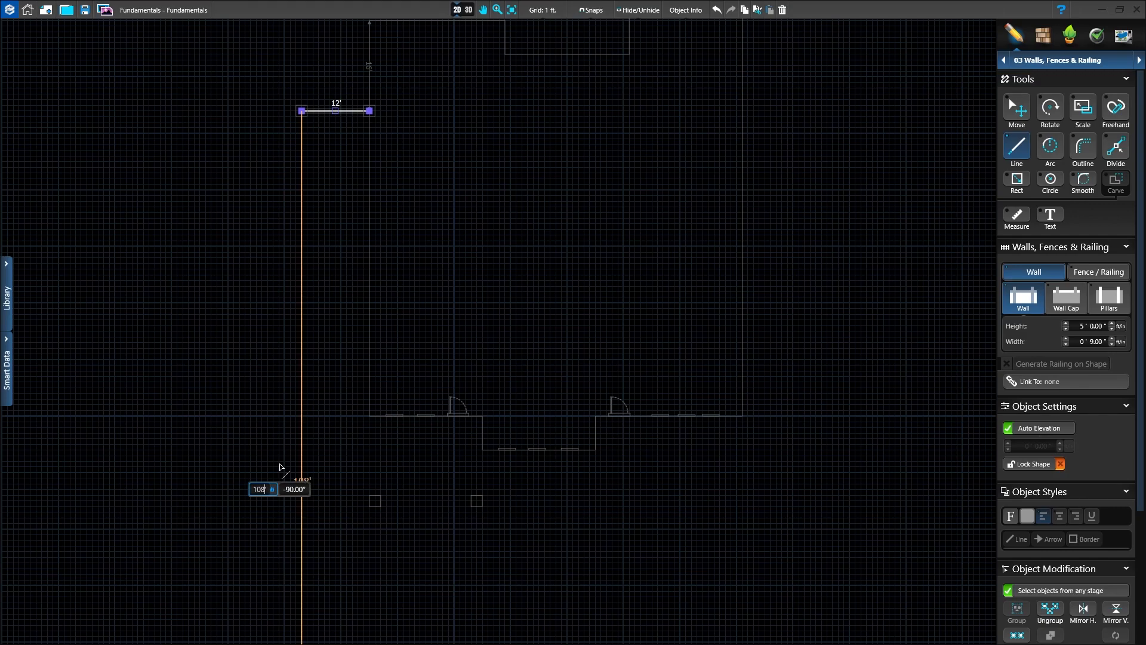
{"action": "key", "text": "Return"}
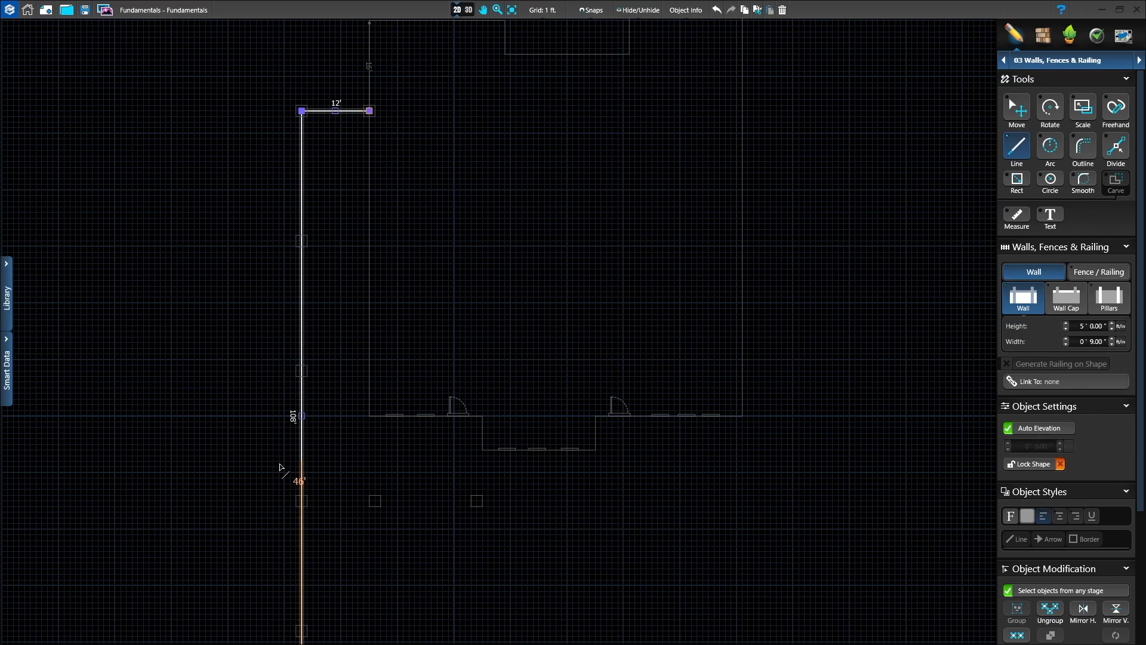
Step: Continue the wall with a 94 ft horizontal segment to the right, below the house front
{"action": "scroll", "coordinate": [579, 570], "scroll_direction": "down", "scroll_amount": 2}
{"action": "middle_click_drag", "start_coordinate": [587, 569], "coordinate": [576, 456]}
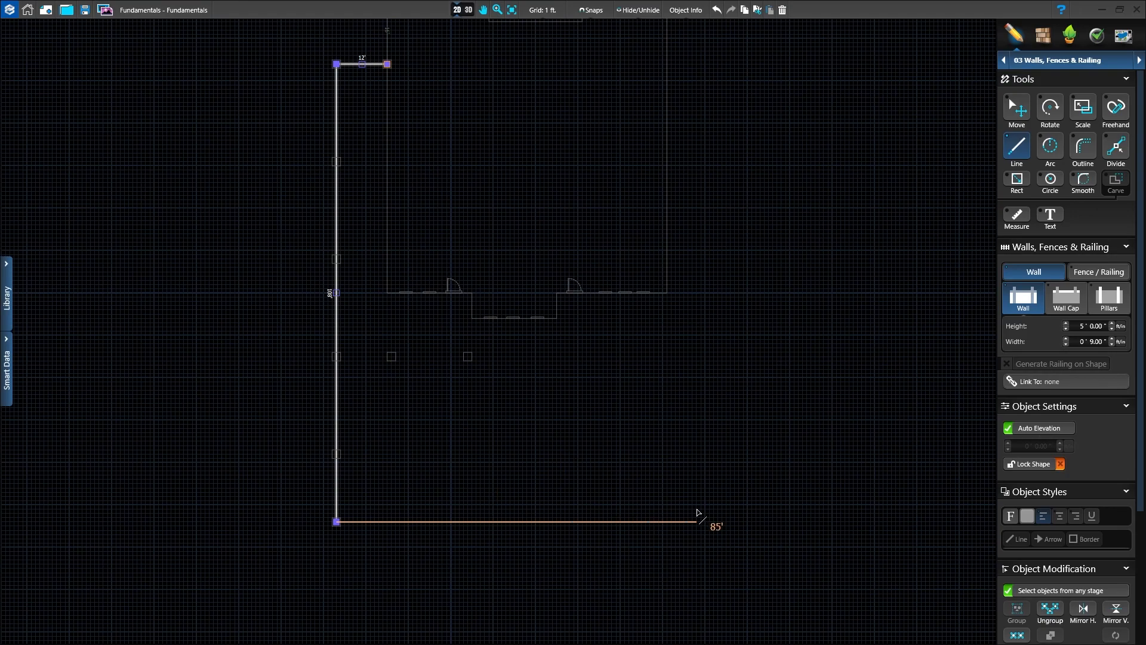
{"action": "type", "text": "94"}
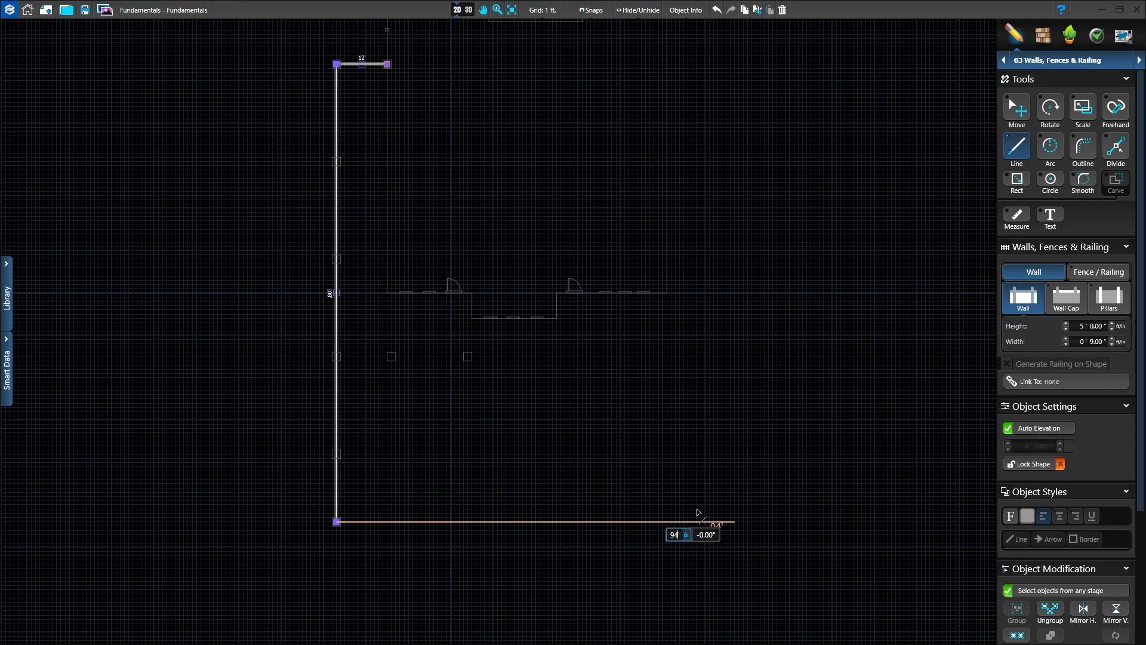
{"action": "key", "text": "Return"}
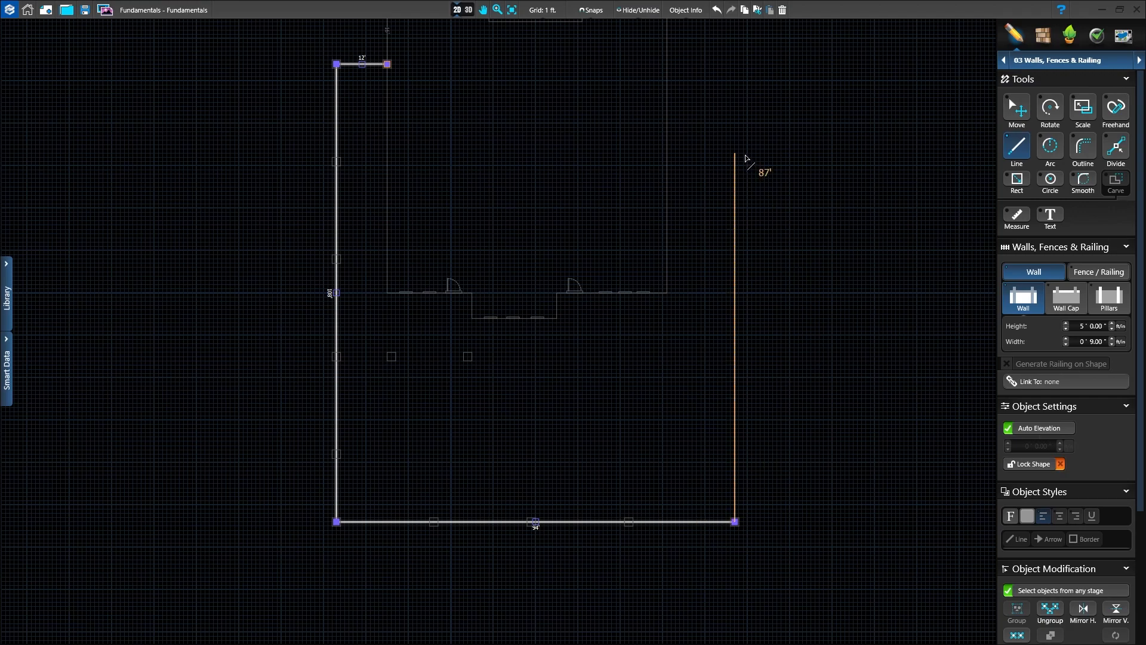
Step: Add a 128 ft segment running up the right side of the house and finish the wall at its end
{"action": "type", "text": "128"}
{"action": "key", "text": "Return"}
{"action": "scroll", "coordinate": [746, 155], "scroll_direction": "down", "scroll_amount": 1}
{"action": "middle_click_drag", "start_coordinate": [723, 192], "coordinate": [680, 303]}
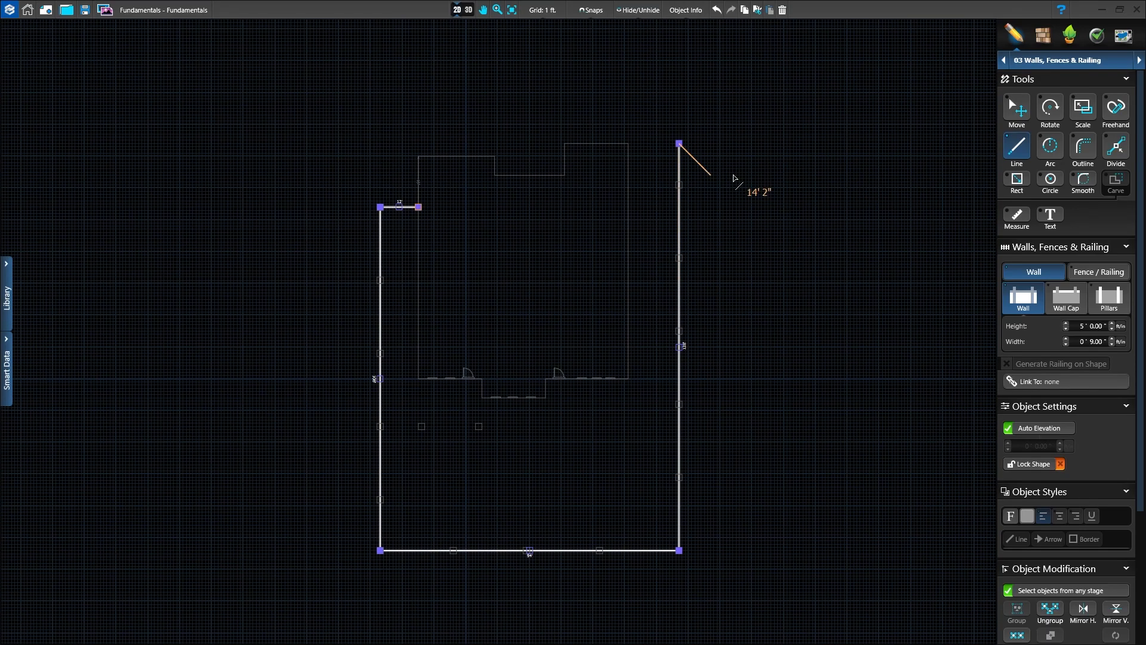
{"action": "left_click", "coordinate": [679, 144]}
{"action": "scroll", "coordinate": [561, 496], "scroll_direction": "up", "scroll_amount": 1}
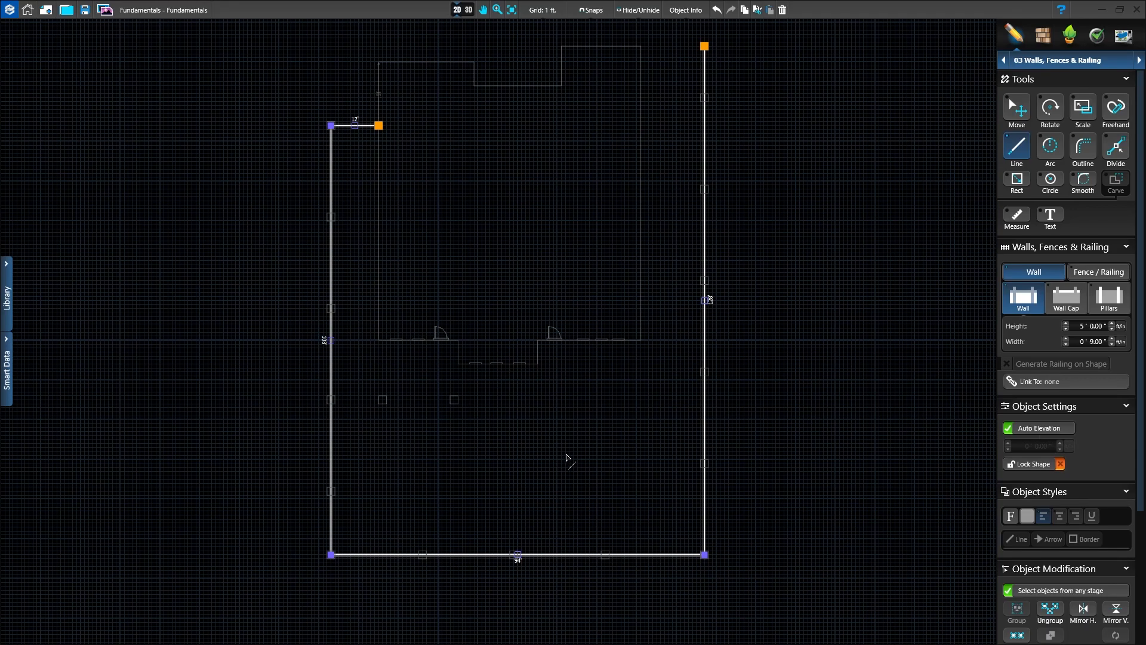
Step: Change the wall's cap profile to Style 06 from the wall cap profile library
{"action": "scroll", "coordinate": [566, 455], "scroll_direction": "up", "scroll_amount": 1}
{"action": "middle_click_drag", "start_coordinate": [568, 457], "coordinate": [579, 485]}
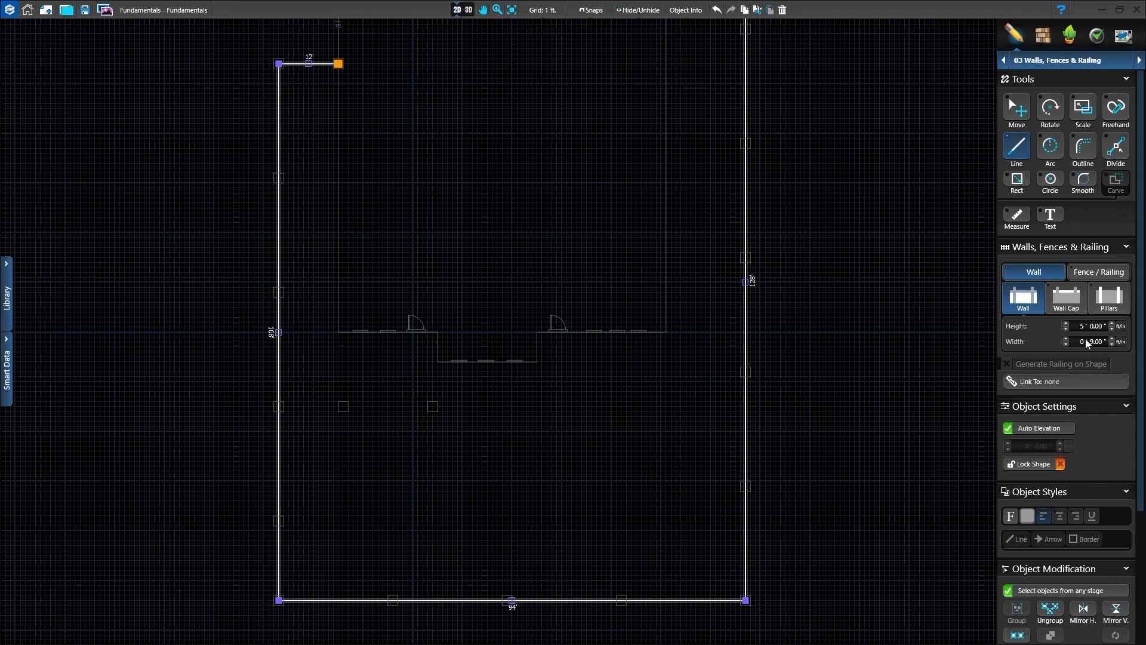
{"action": "left_click", "coordinate": [1067, 302]}
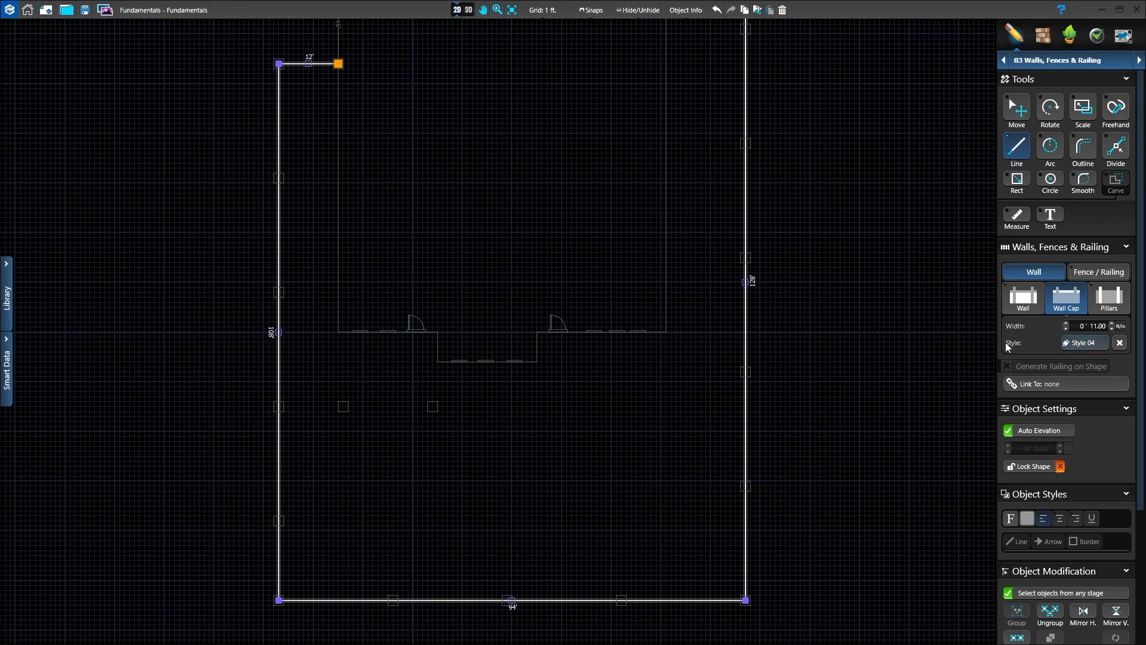
{"action": "left_click", "coordinate": [1085, 349]}
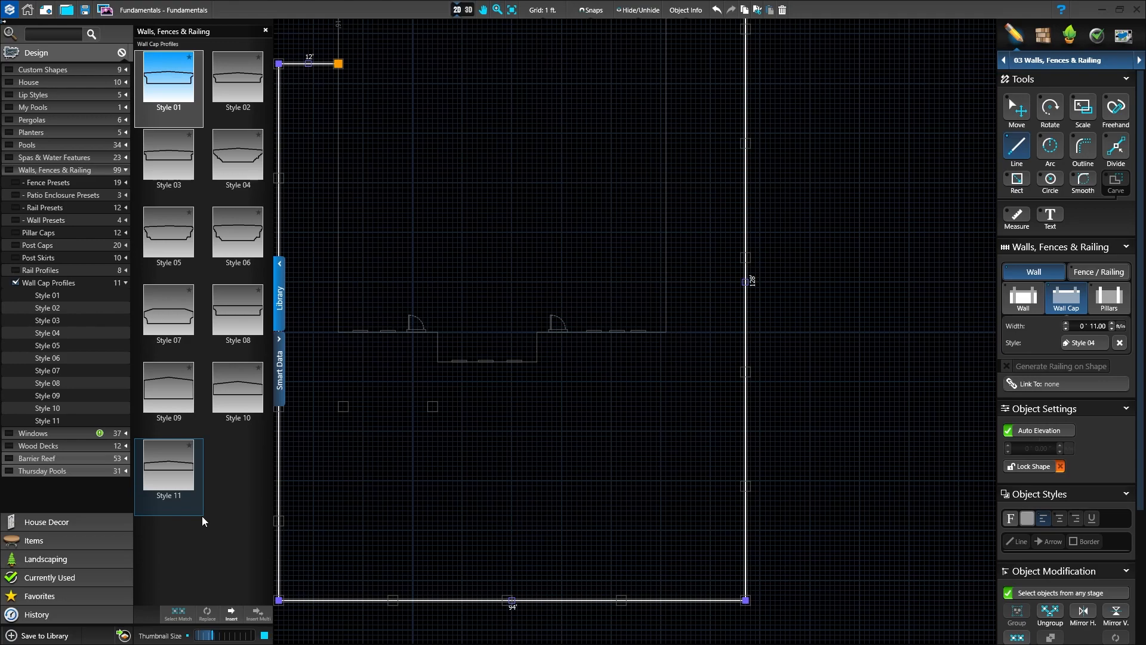
{"action": "left_click", "coordinate": [240, 231]}
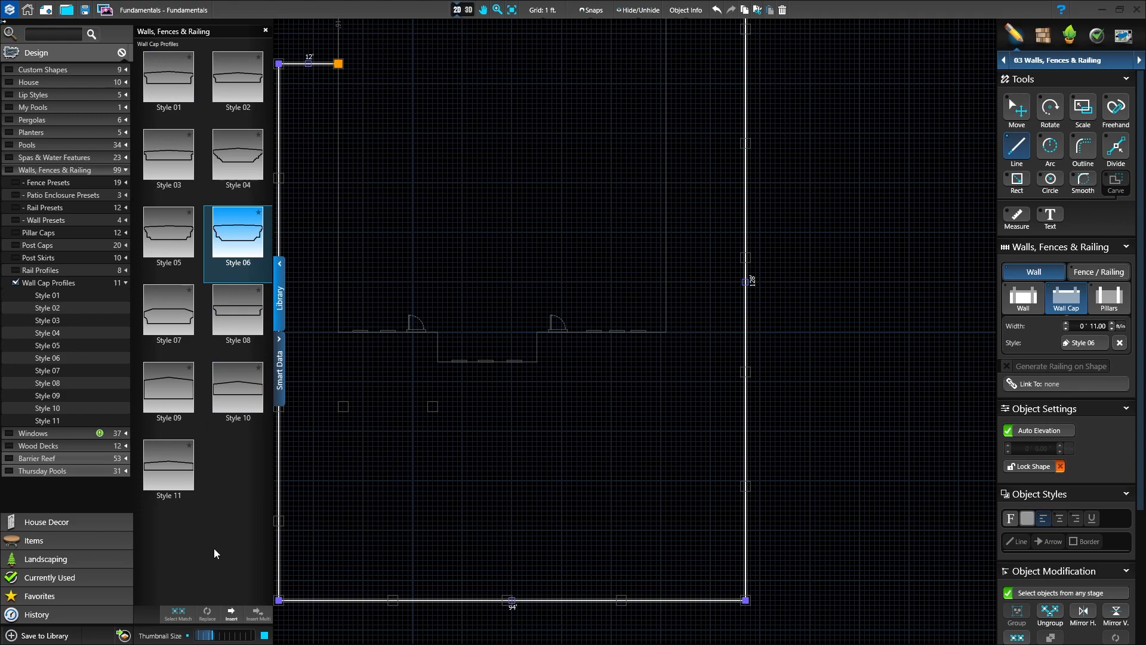
{"action": "left_click", "coordinate": [281, 311]}
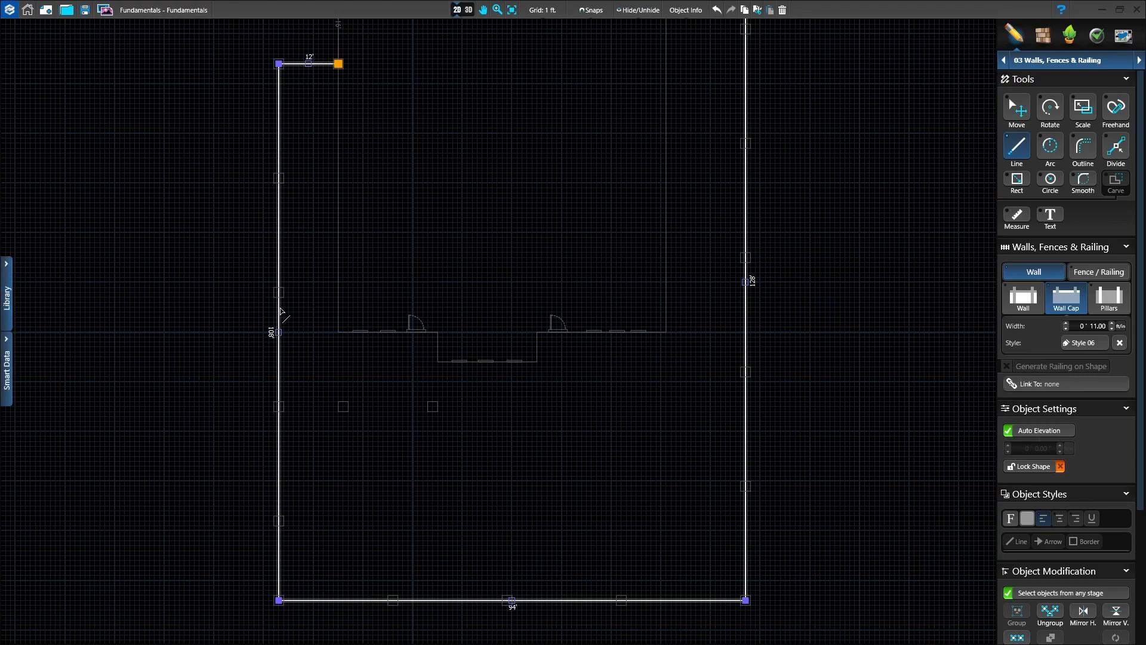
Step: Show the wall in 3D and set its pillar spacing to 26 ft
{"action": "left_click", "coordinate": [1113, 305]}
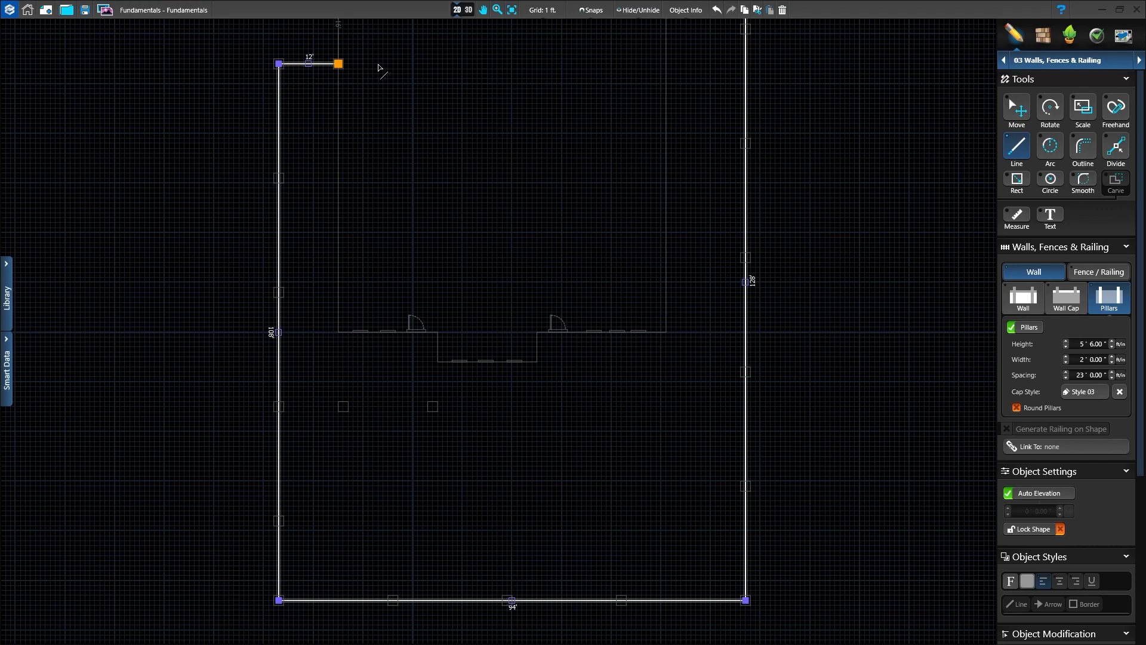
{"action": "left_click", "coordinate": [463, 10]}
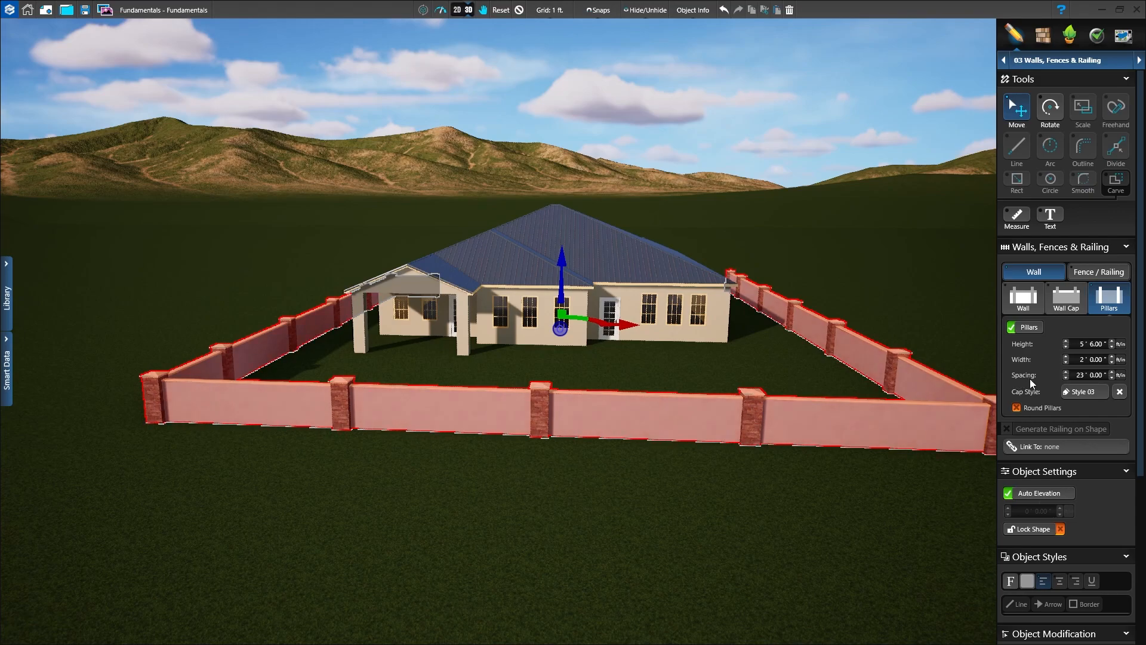
{"action": "left_click", "coordinate": [1065, 378]}
{"action": "left_click", "coordinate": [1065, 378]}
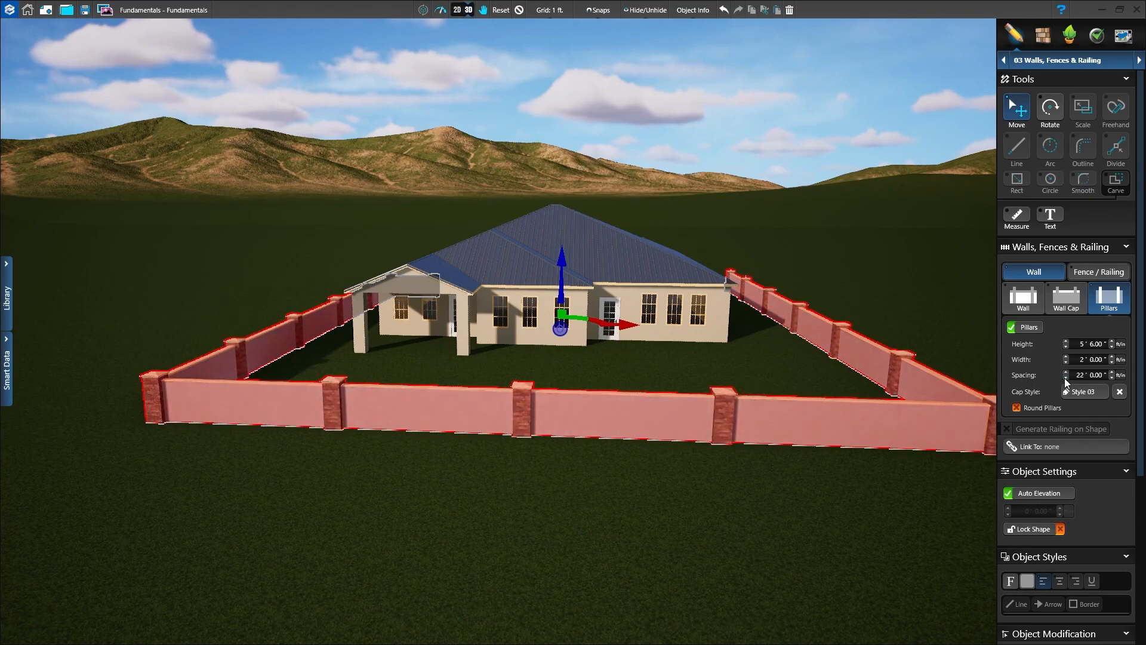
{"action": "left_click", "coordinate": [1065, 378]}
{"action": "left_click", "coordinate": [1065, 378]}
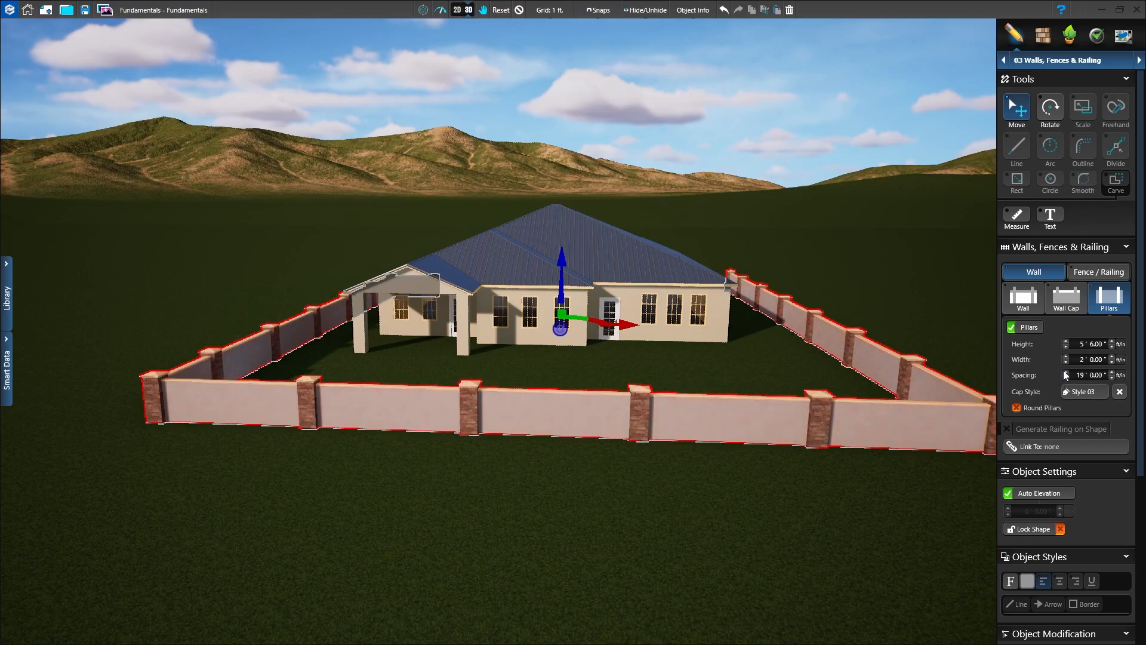
{"action": "left_click", "coordinate": [1065, 373]}
{"action": "left_click", "coordinate": [1065, 372]}
{"action": "left_click", "coordinate": [1066, 373]}
{"action": "left_click", "coordinate": [1066, 373]}
{"action": "left_click", "coordinate": [1065, 373]}
{"action": "left_click", "coordinate": [1065, 373]}
{"action": "left_click", "coordinate": [1065, 372]}
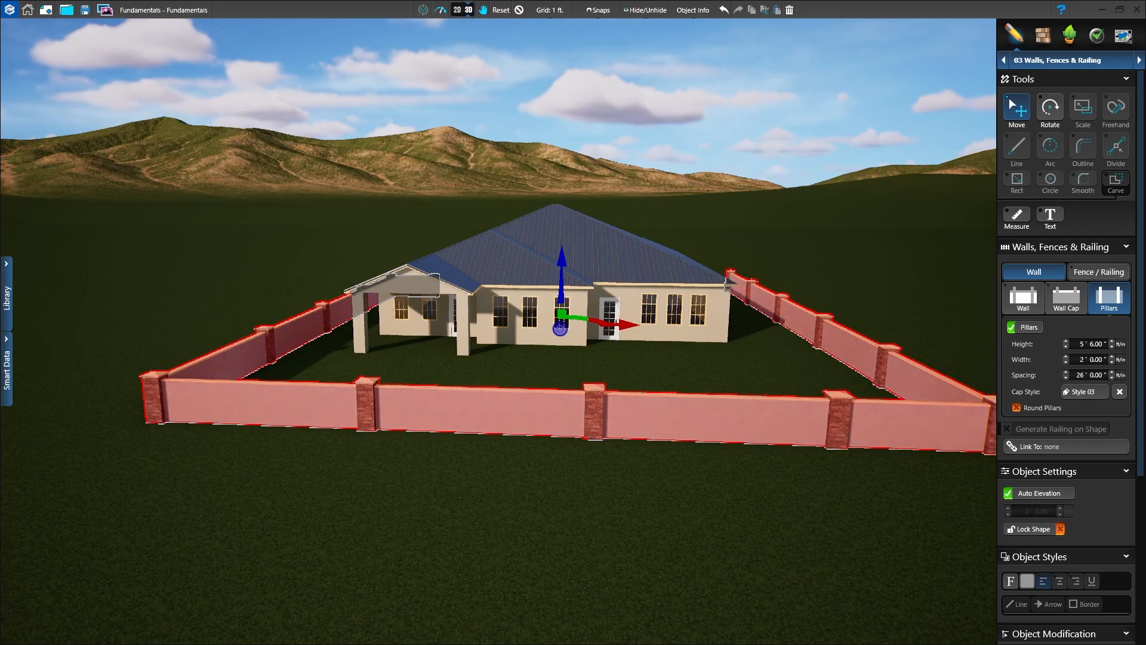
Step: Inspect the wall's open end beside the house in 3D, and return to that area in the 2D plan with the wall deselected
{"action": "right_click_drag", "start_coordinate": [851, 531], "coordinate": [633, 585]}
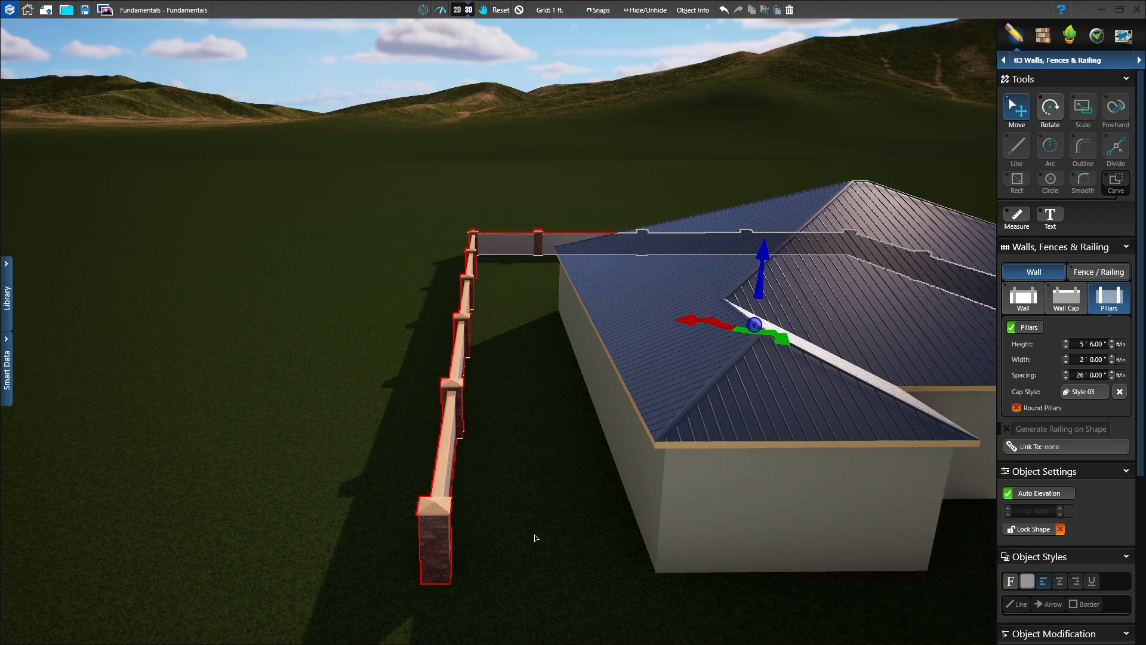
{"action": "left_click", "coordinate": [458, 11]}
{"action": "left_click", "coordinate": [630, 522]}
{"action": "scroll", "coordinate": [640, 366], "scroll_direction": "down", "scroll_amount": 2}
{"action": "middle_click_drag", "start_coordinate": [621, 418], "coordinate": [585, 517]}
{"action": "scroll", "coordinate": [550, 462], "scroll_direction": "up", "scroll_amount": 1}
{"action": "middle_click_drag", "start_coordinate": [550, 462], "coordinate": [577, 463]}
{"action": "scroll", "coordinate": [565, 368], "scroll_direction": "up", "scroll_amount": 2}
{"action": "scroll", "coordinate": [871, 354], "scroll_direction": "up", "scroll_amount": 1}
{"action": "middle_click_drag", "start_coordinate": [879, 388], "coordinate": [963, 525]}
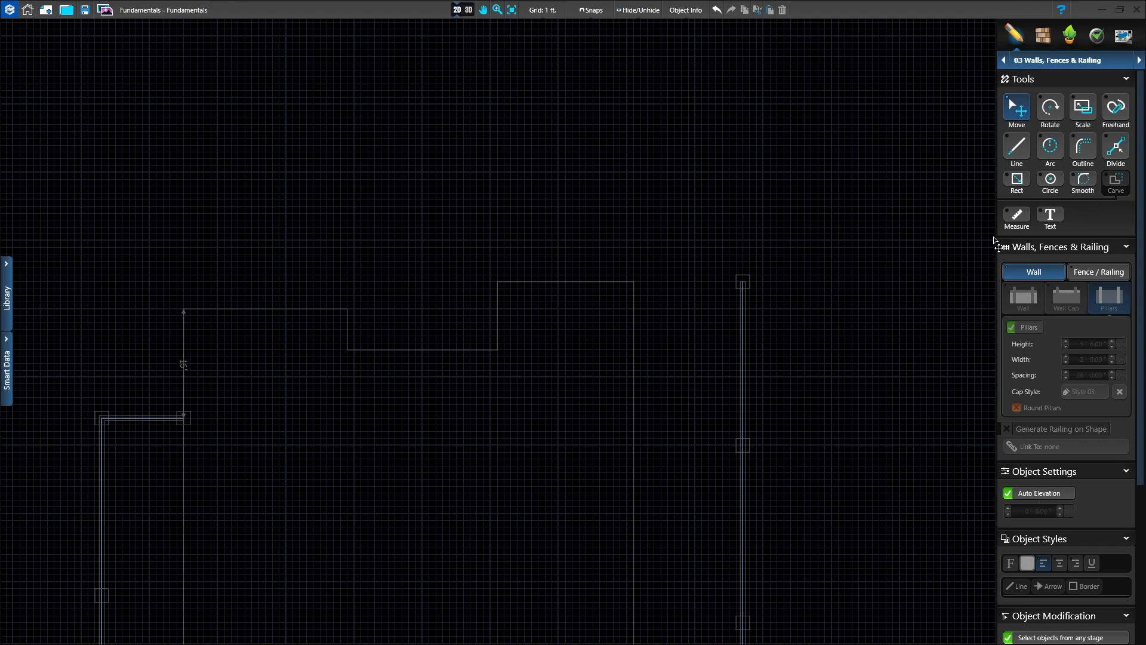
Step: Draw a 15 ft Fence / Railing line from the house's upper-right corner to the wall's end pillar, and show its post settings in 3D
{"action": "left_click", "coordinate": [1087, 273]}
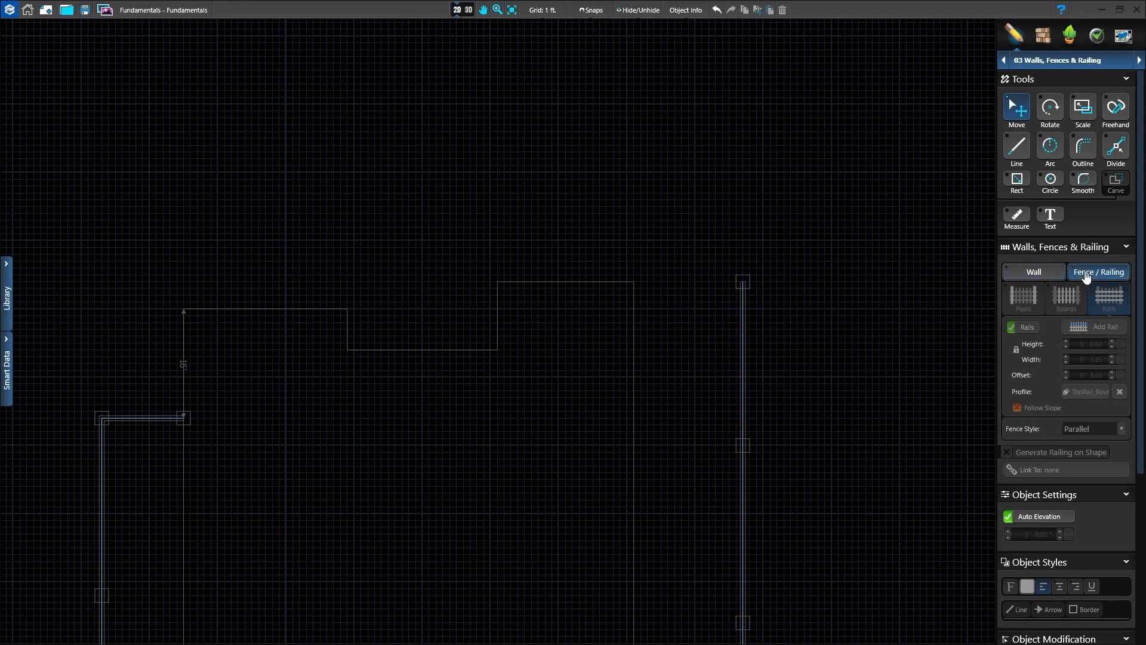
{"action": "left_click", "coordinate": [1019, 151]}
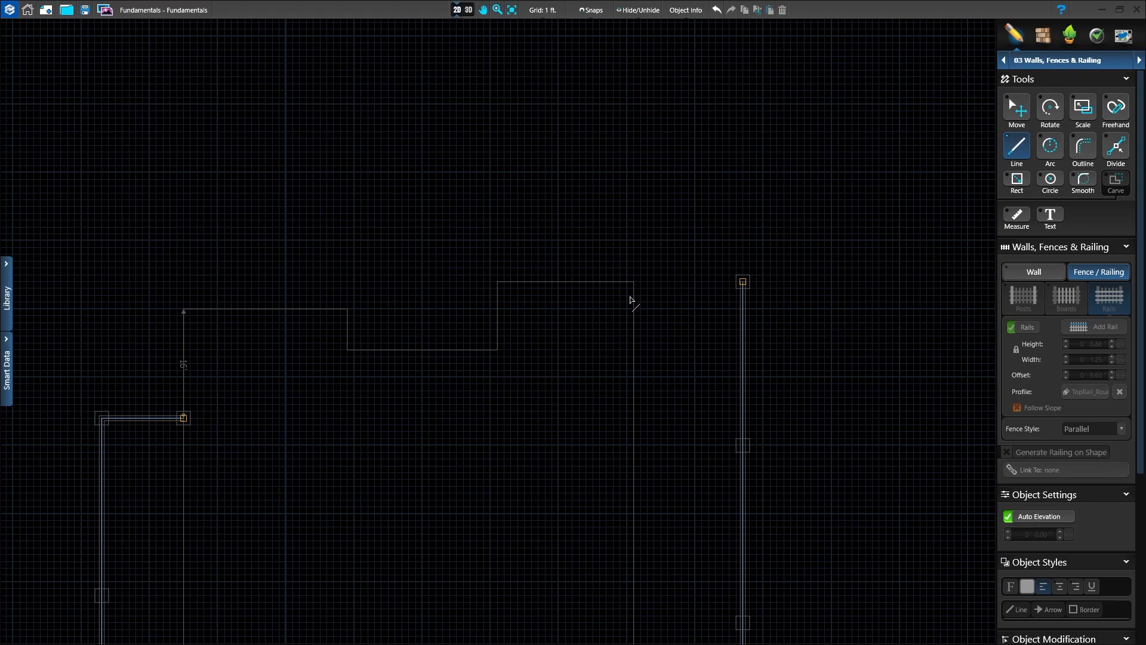
{"action": "scroll", "coordinate": [631, 299], "scroll_direction": "up", "scroll_amount": 3}
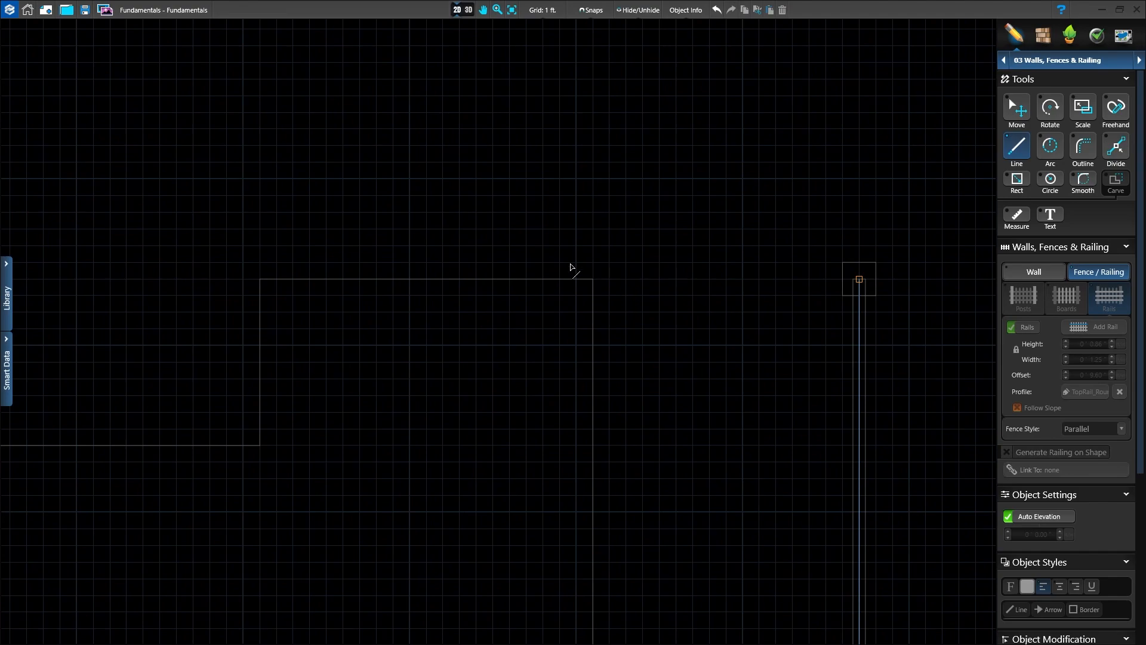
{"action": "left_click", "coordinate": [610, 282]}
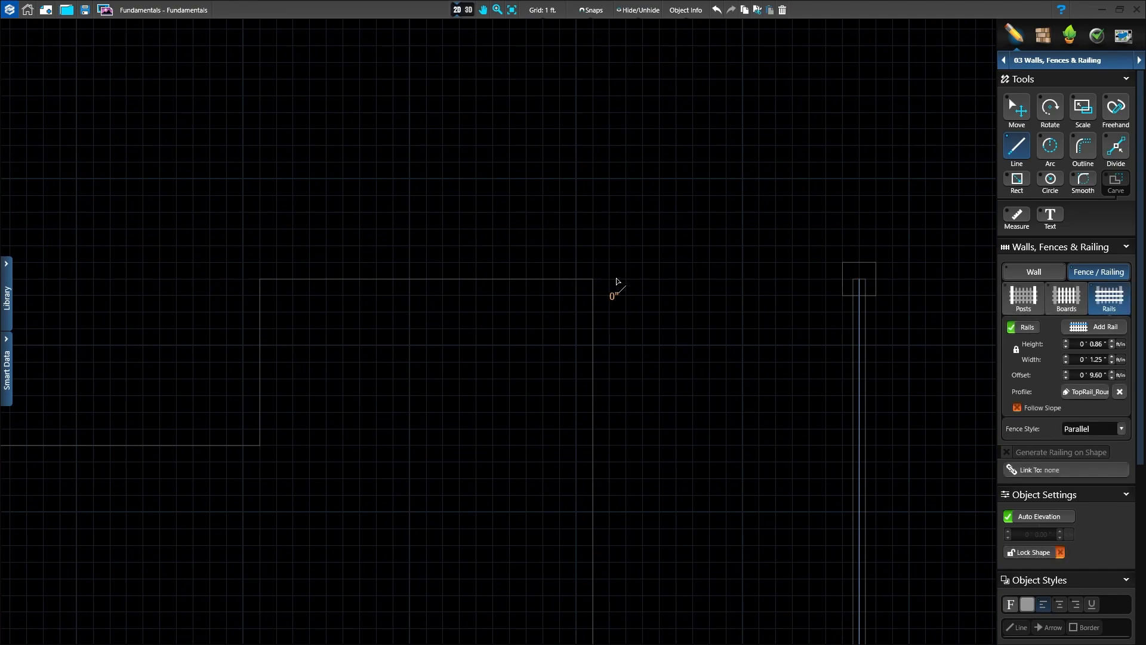
{"action": "left_click", "coordinate": [843, 279]}
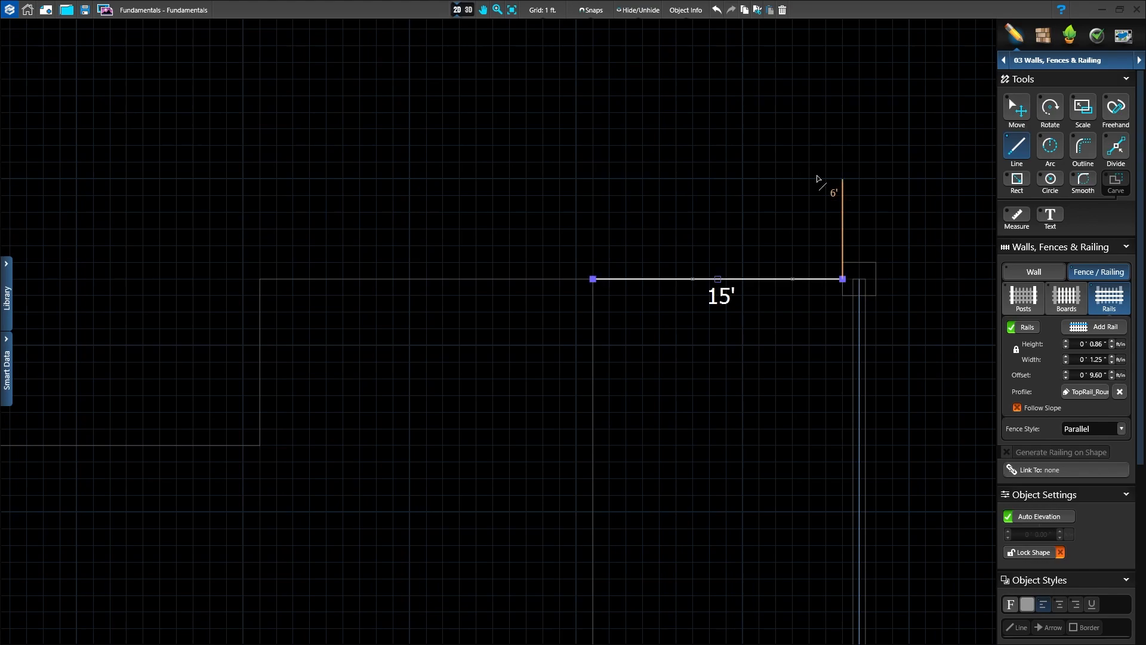
{"action": "left_click", "coordinate": [843, 280]}
{"action": "left_click", "coordinate": [1023, 299]}
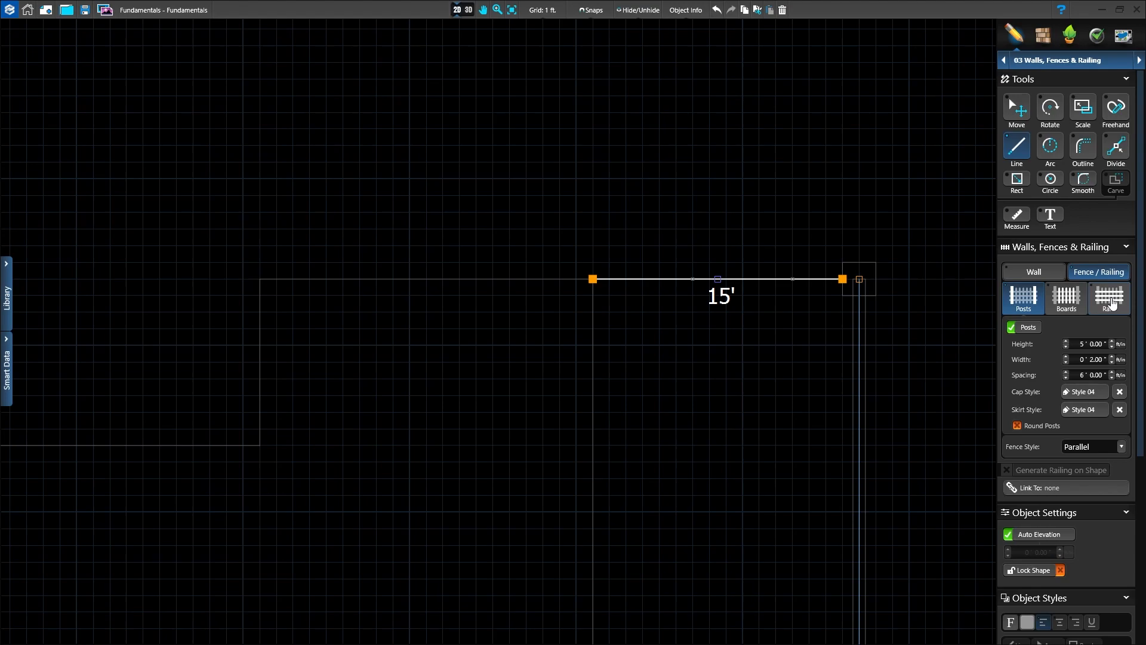
{"action": "left_click", "coordinate": [469, 10]}
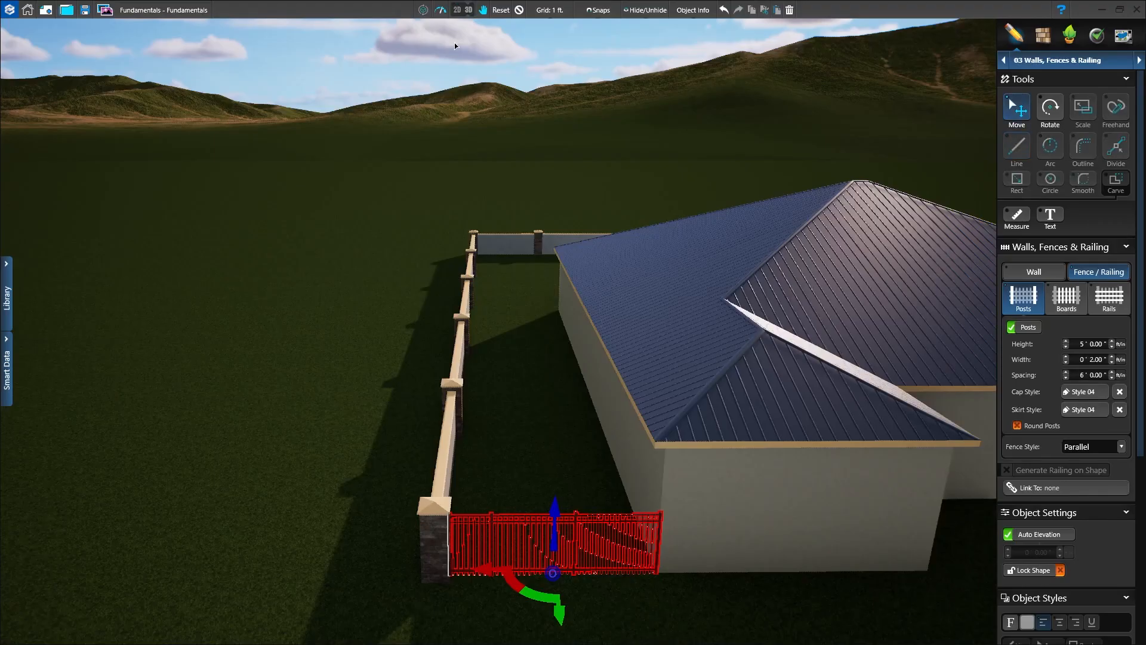
Step: Show the Fence Presets in the library in place of the wall cap profiles, with the selected fence in close view
{"action": "left_click", "coordinate": [7, 297]}
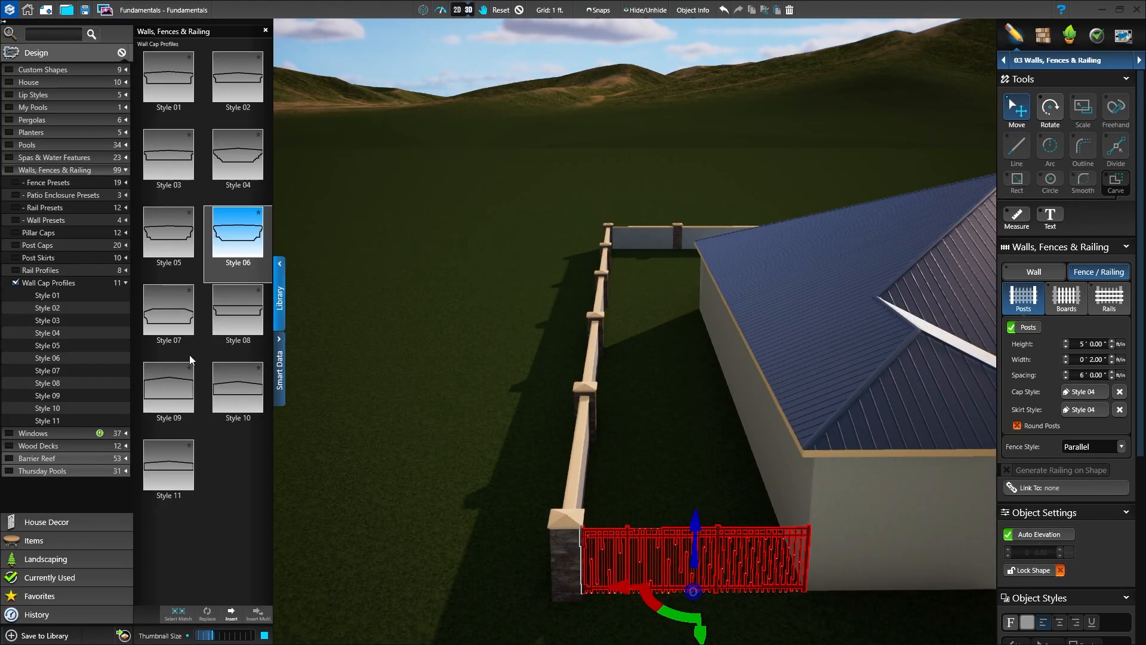
{"action": "right_click_drag", "start_coordinate": [885, 621], "coordinate": [709, 170]}
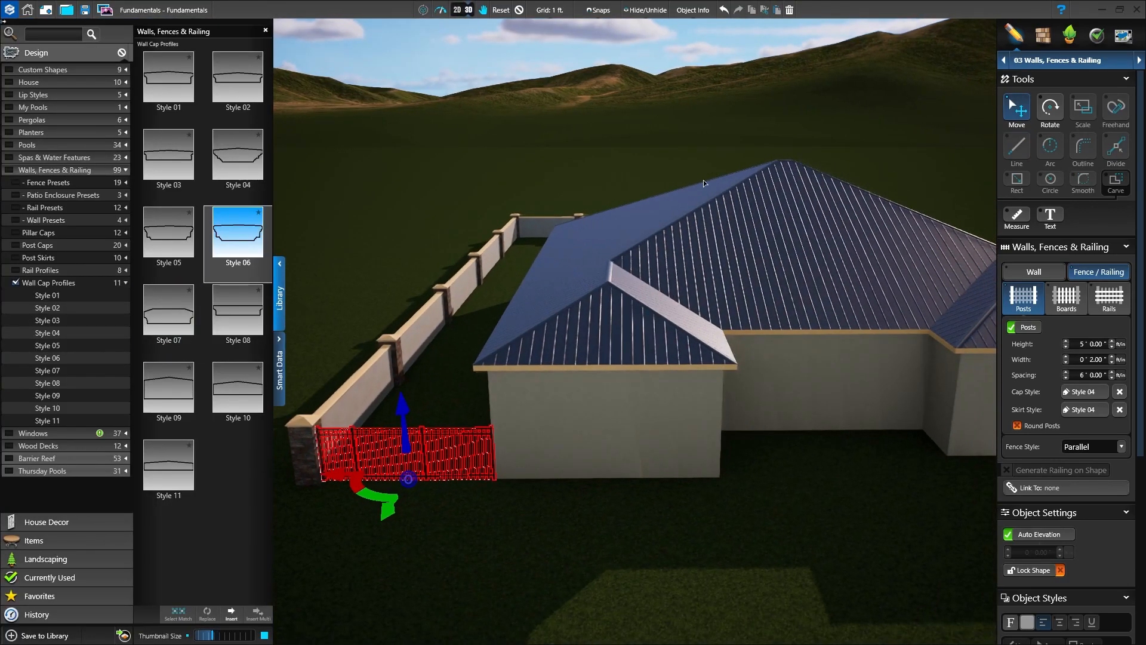
{"action": "middle_click_drag", "start_coordinate": [686, 530], "coordinate": [743, 535]}
{"action": "scroll", "coordinate": [698, 489], "scroll_direction": "up", "scroll_amount": 4}
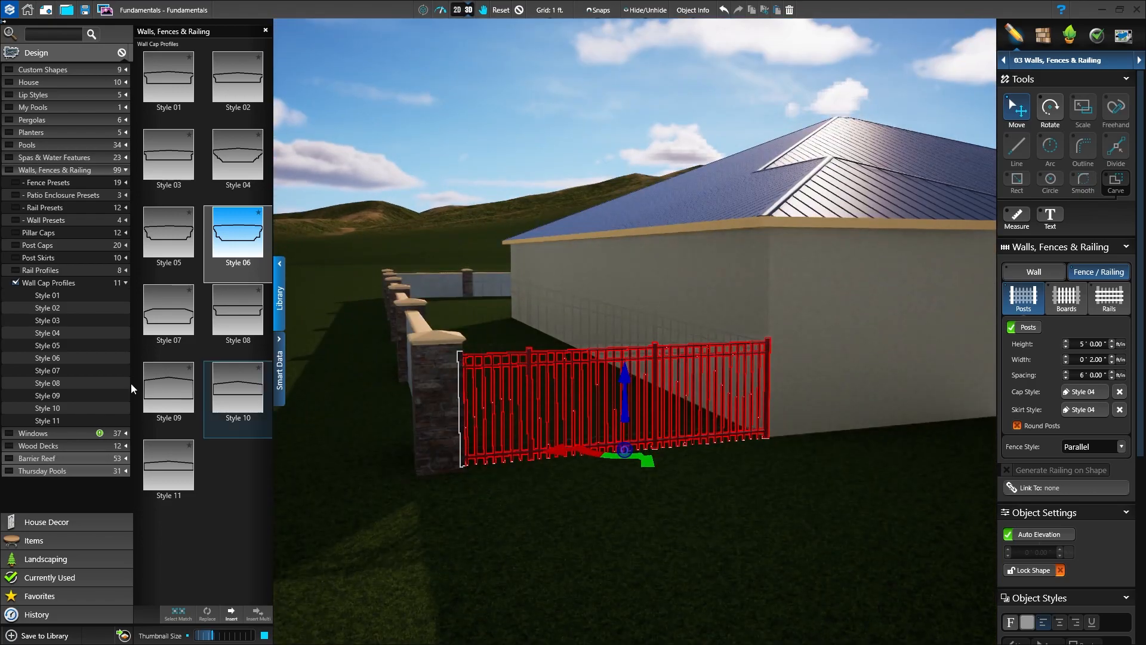
{"action": "left_click", "coordinate": [16, 283]}
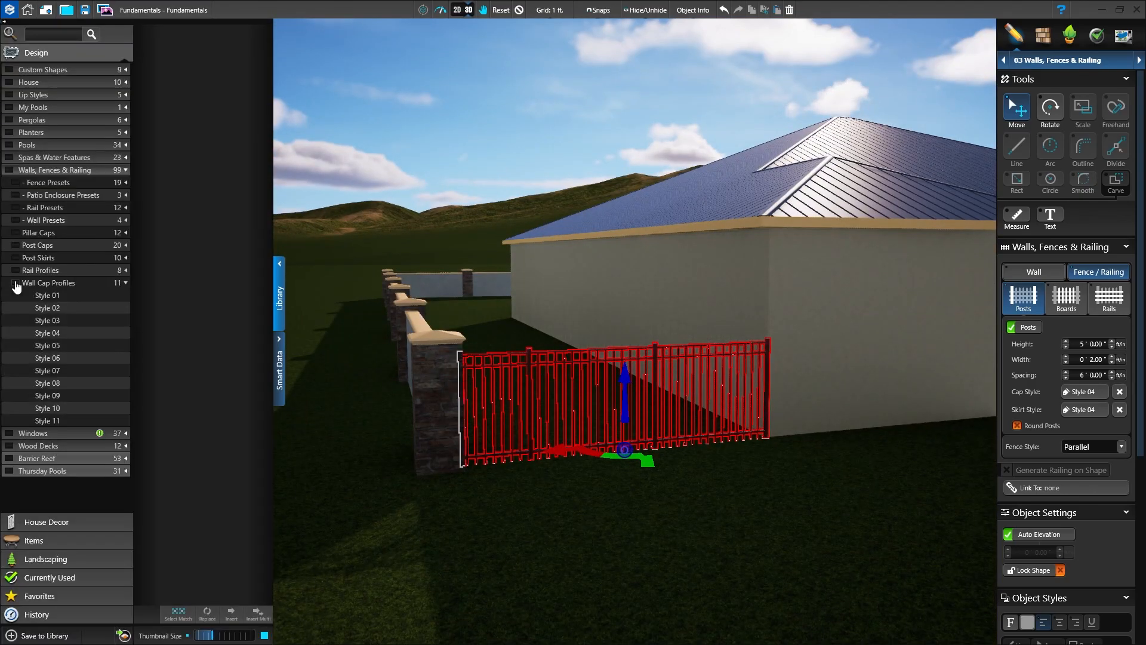
{"action": "left_click", "coordinate": [126, 283]}
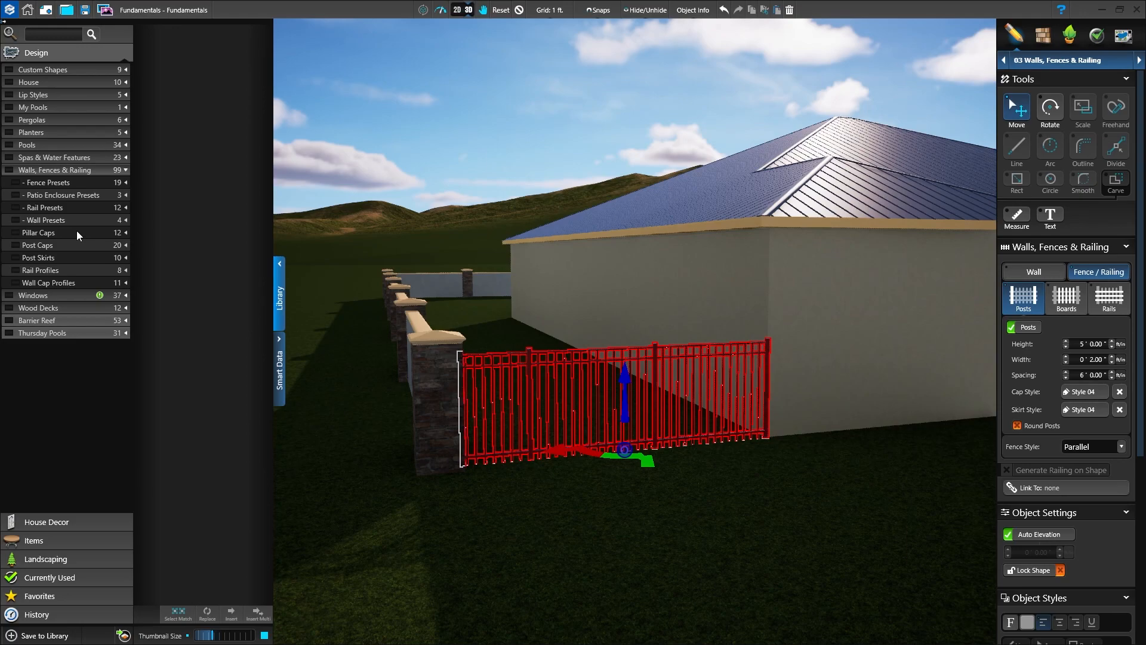
{"action": "left_click", "coordinate": [15, 182]}
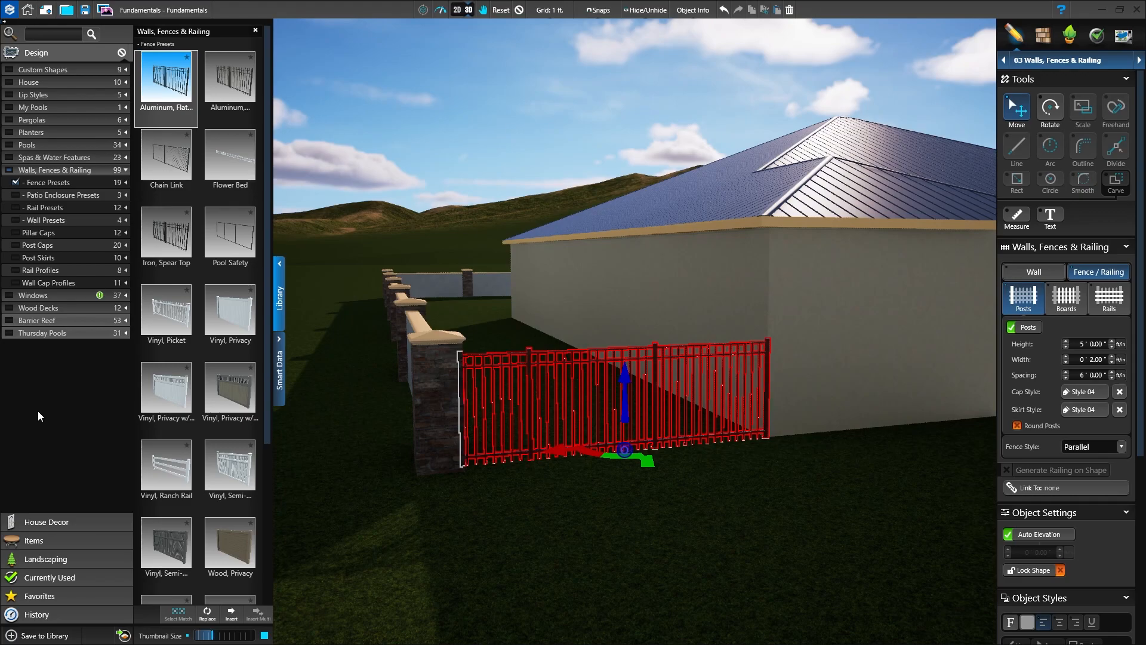
Step: Try the Vinyl Picket, Iron Spear Top, Chain Link and first Aluminum presets on the fence
{"action": "left_click", "coordinate": [166, 314]}
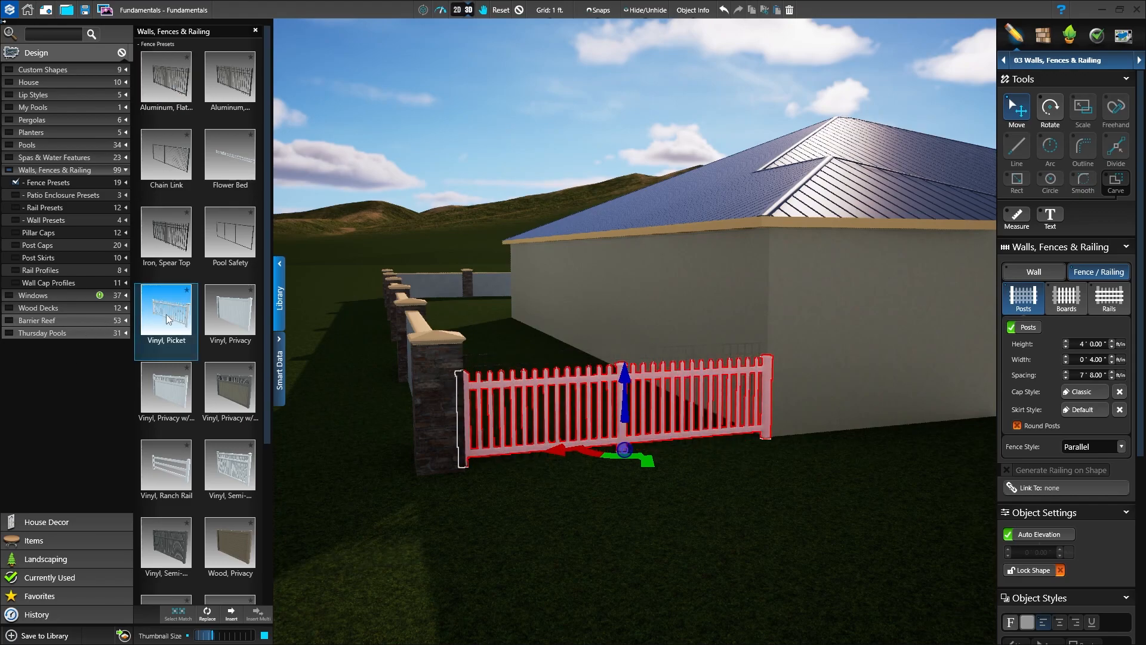
{"action": "left_click", "coordinate": [166, 233]}
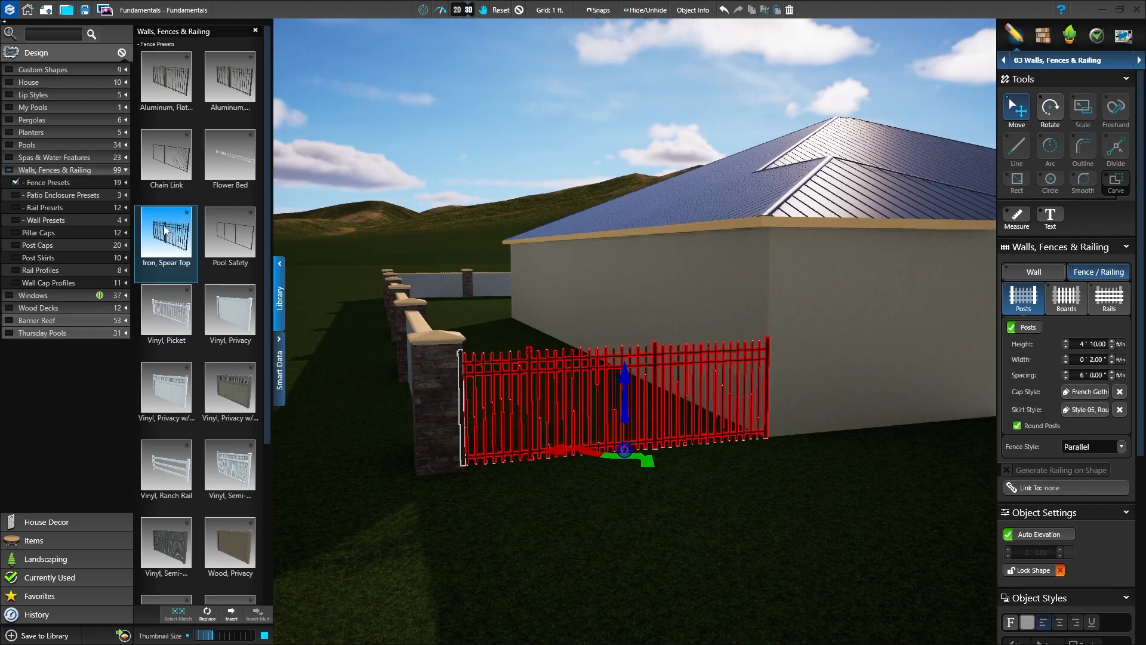
{"action": "left_click", "coordinate": [169, 174]}
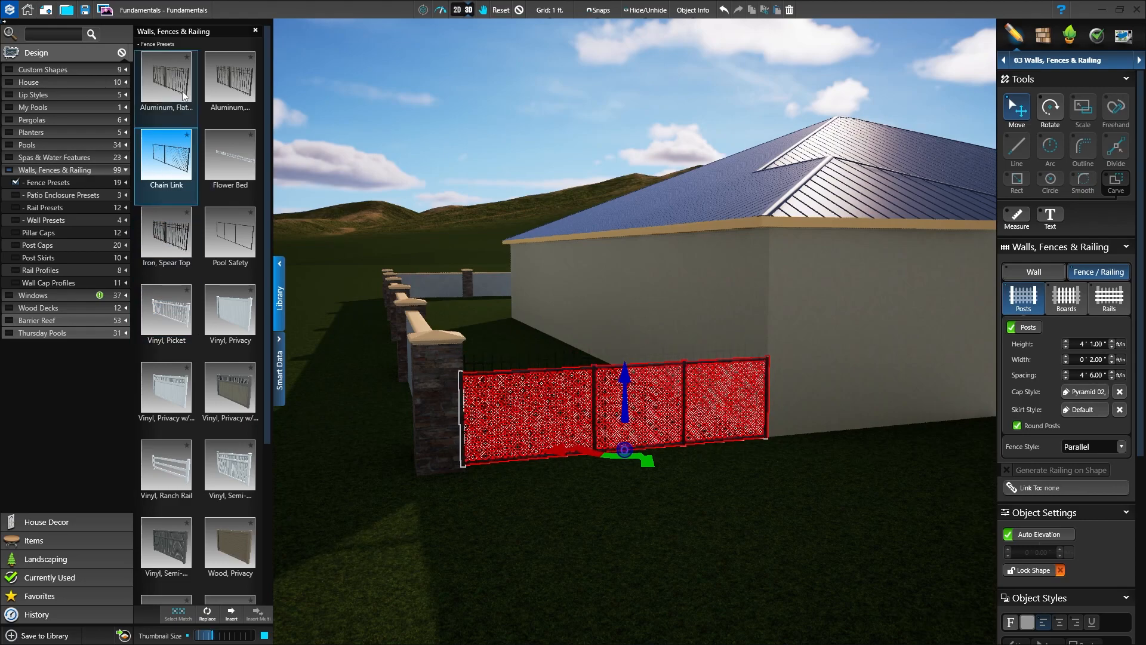
{"action": "left_click", "coordinate": [181, 90]}
Step: Apply the Iron, Spear Top preset to the fence, then deselect it and close the library
{"action": "left_click", "coordinate": [167, 239]}
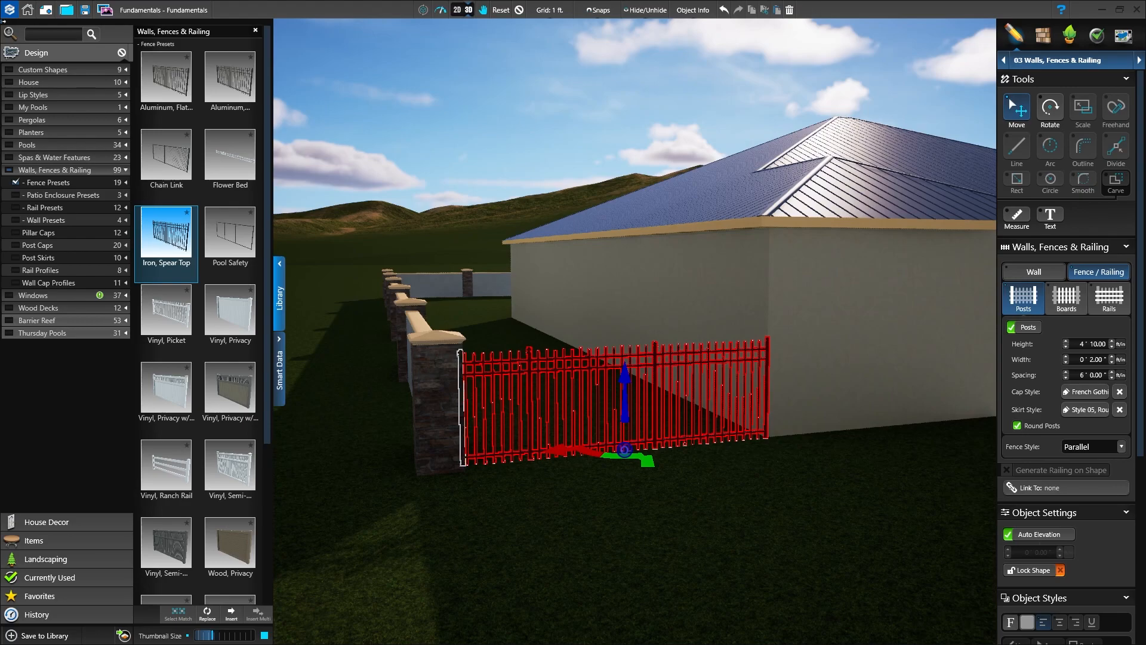
{"action": "left_click", "coordinate": [519, 9]}
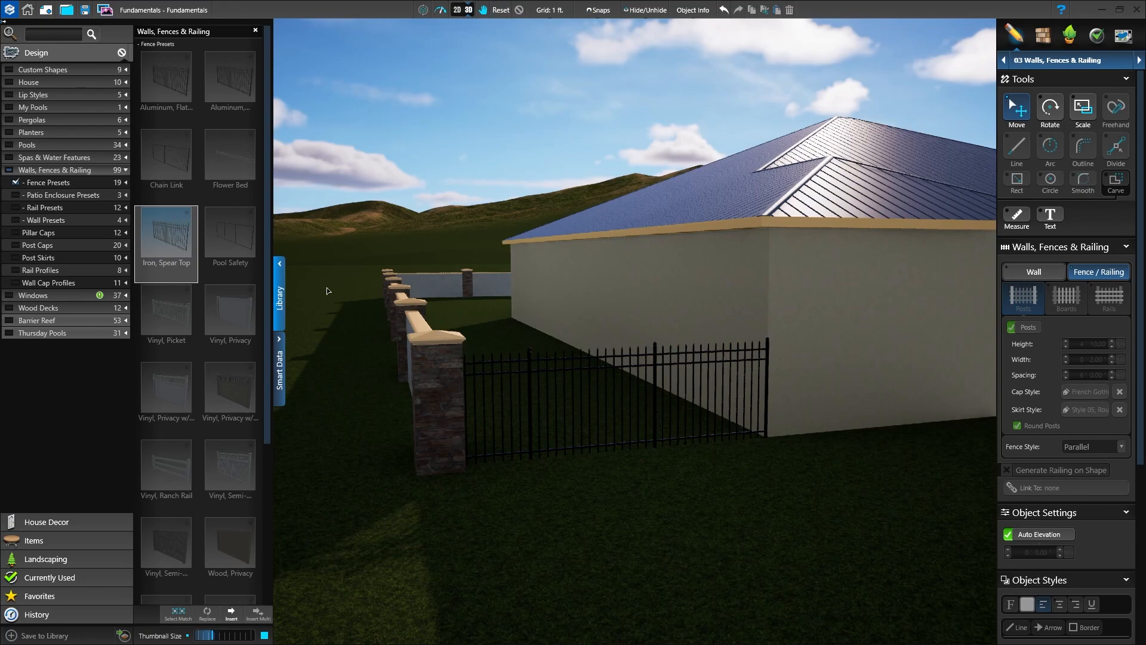
{"action": "left_click", "coordinate": [279, 311]}
Step: Review the walled enclosure in 3D, and save the project from the 2D plan
{"action": "middle_click_drag", "start_coordinate": [442, 530], "coordinate": [598, 575]}
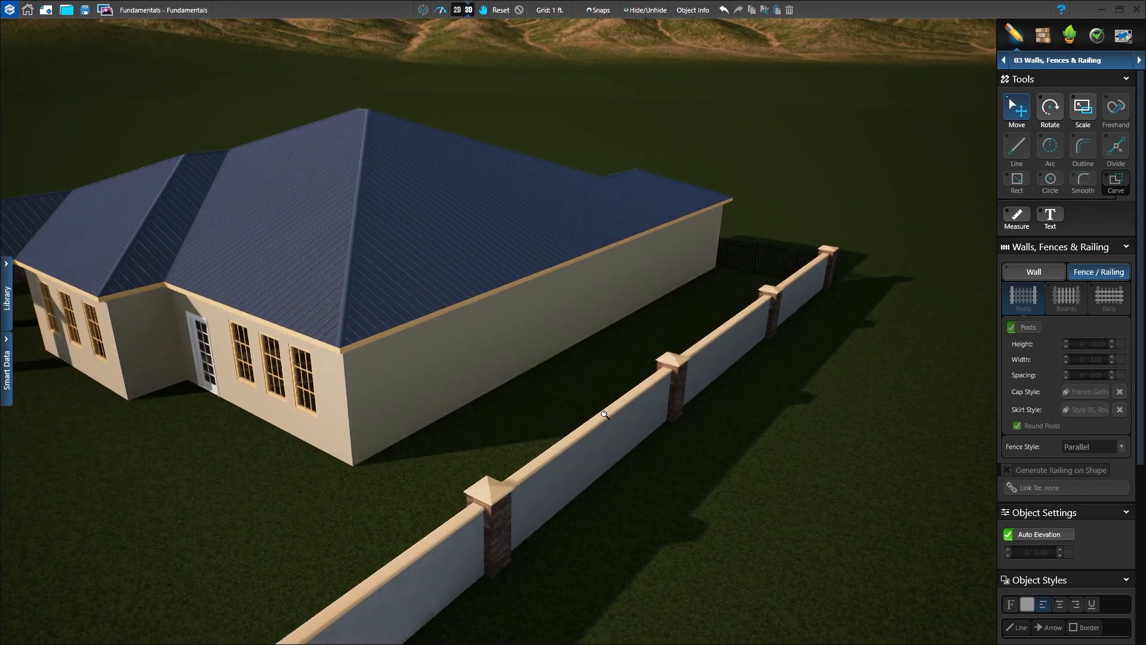
{"action": "right_click_drag", "start_coordinate": [605, 407], "coordinate": [583, 517]}
{"action": "middle_click_drag", "start_coordinate": [583, 517], "coordinate": [706, 545]}
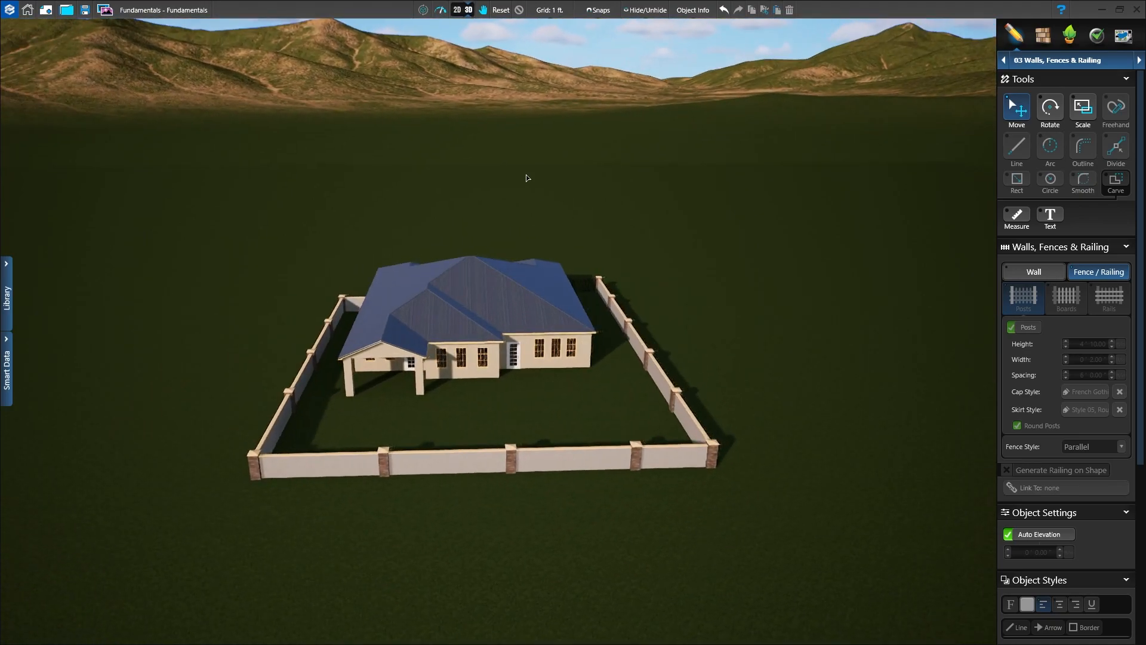
{"action": "left_click", "coordinate": [456, 10]}
{"action": "scroll", "coordinate": [714, 468], "scroll_direction": "down", "scroll_amount": 4}
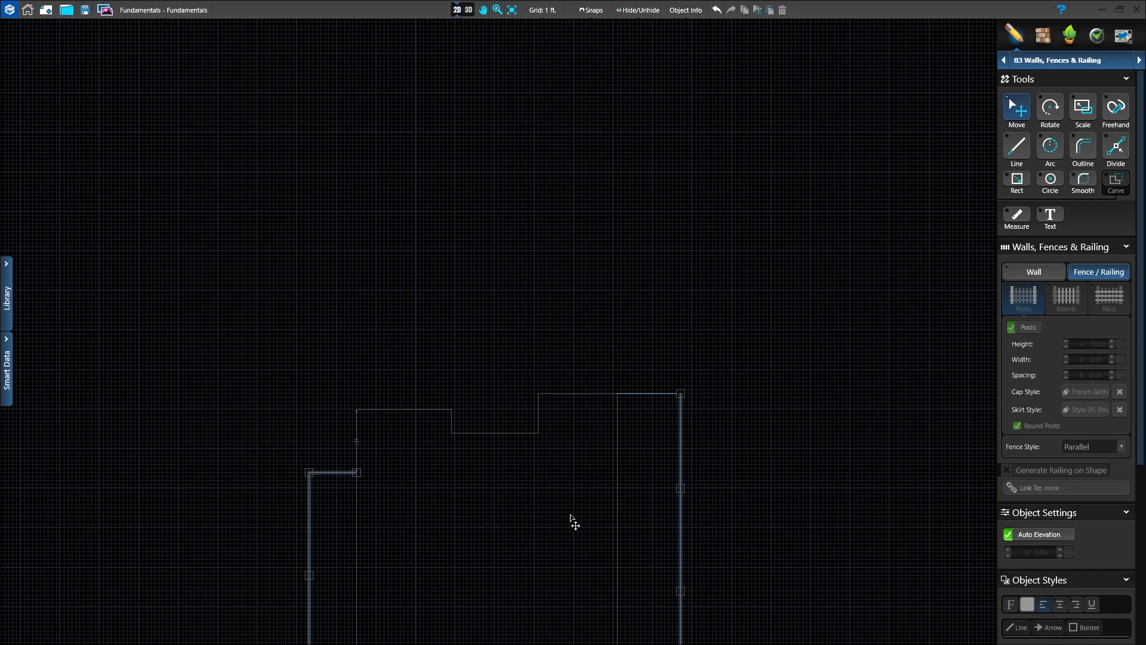
{"action": "middle_click_drag", "start_coordinate": [571, 518], "coordinate": [484, 258]}
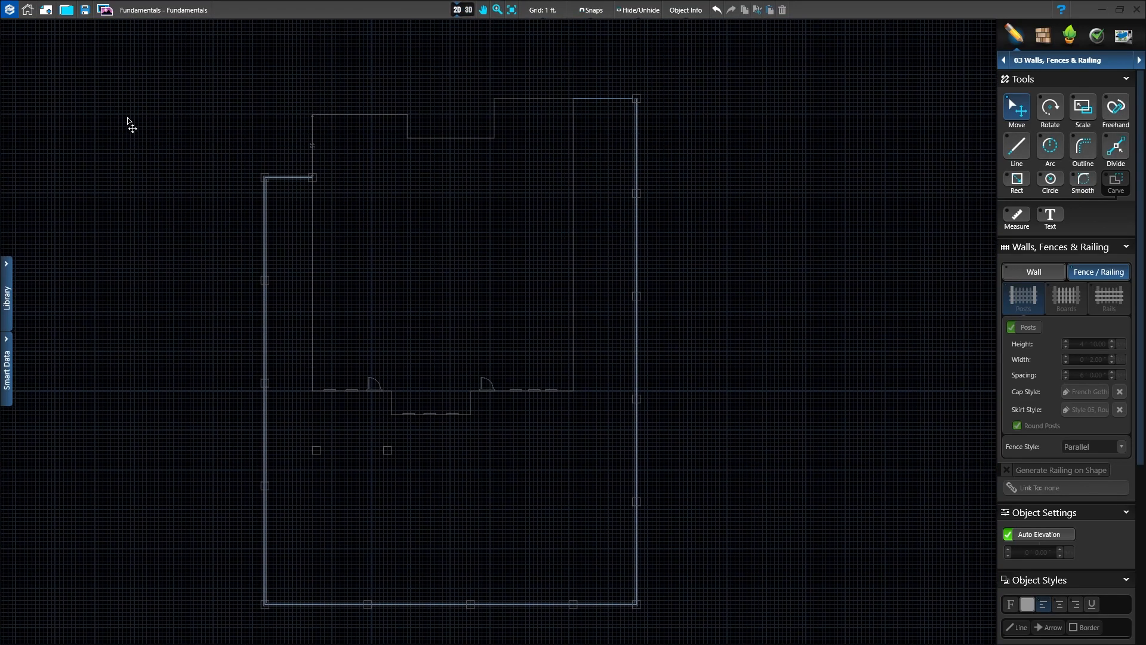
{"action": "left_click", "coordinate": [84, 16]}
{"action": "middle_click_drag", "start_coordinate": [442, 299], "coordinate": [518, 279]}
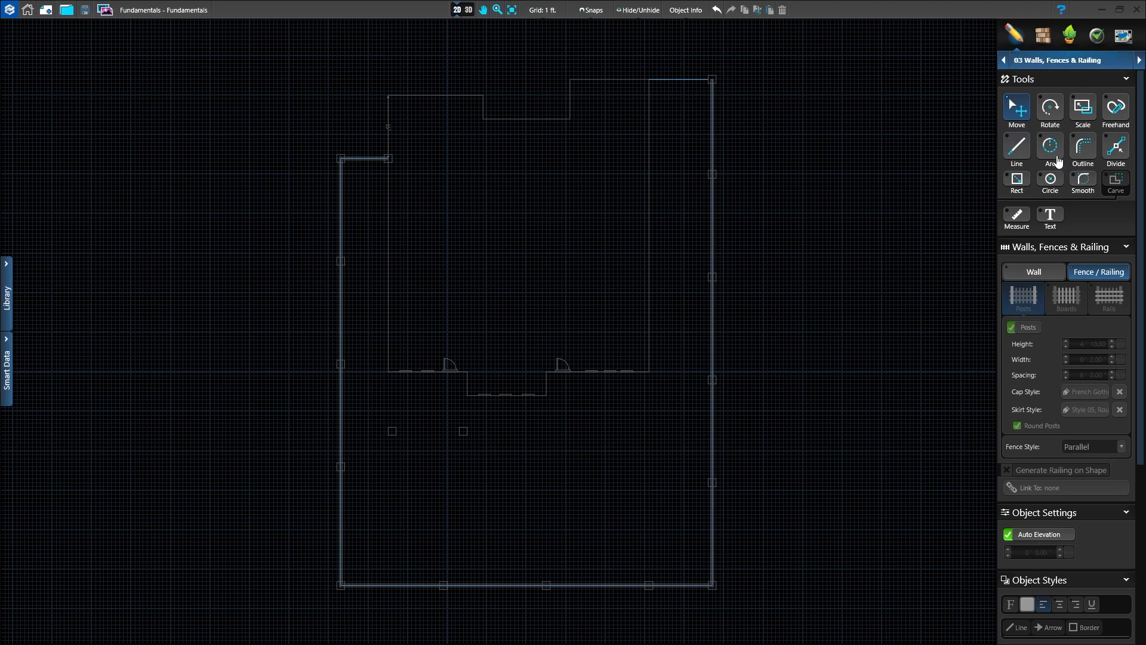
Step: In the Hardscapes & Decks stage, draw a 20 ft by 16 ft hardscape rectangle from the house's lower-left corner to the outer patio column
{"action": "left_click", "coordinate": [1067, 62]}
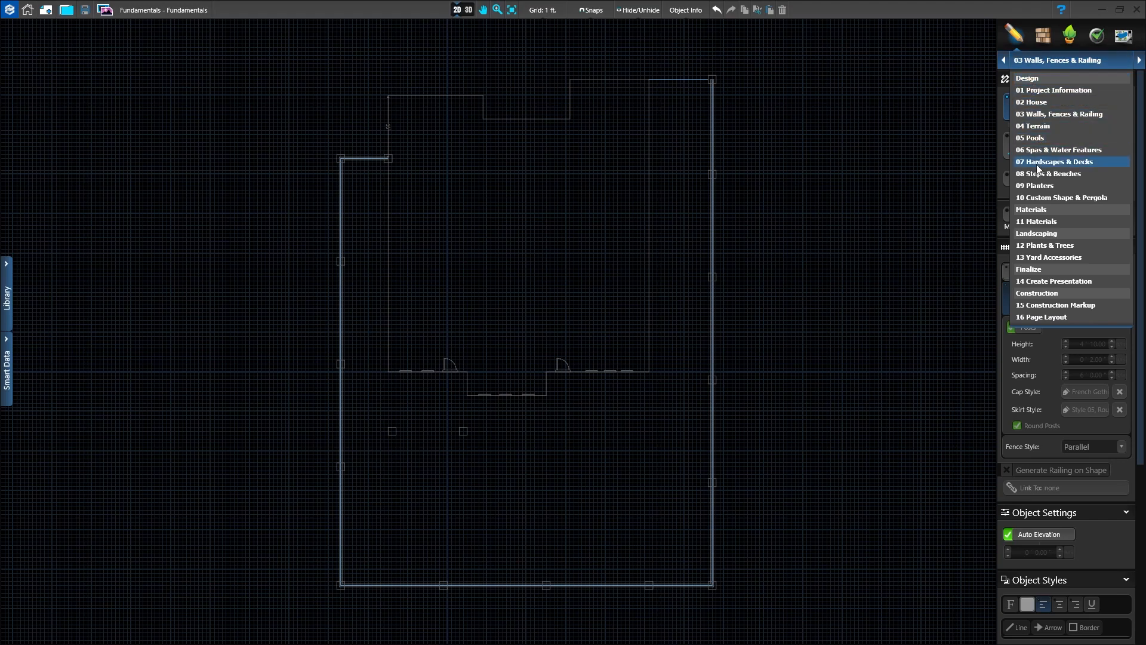
{"action": "left_click", "coordinate": [1060, 163]}
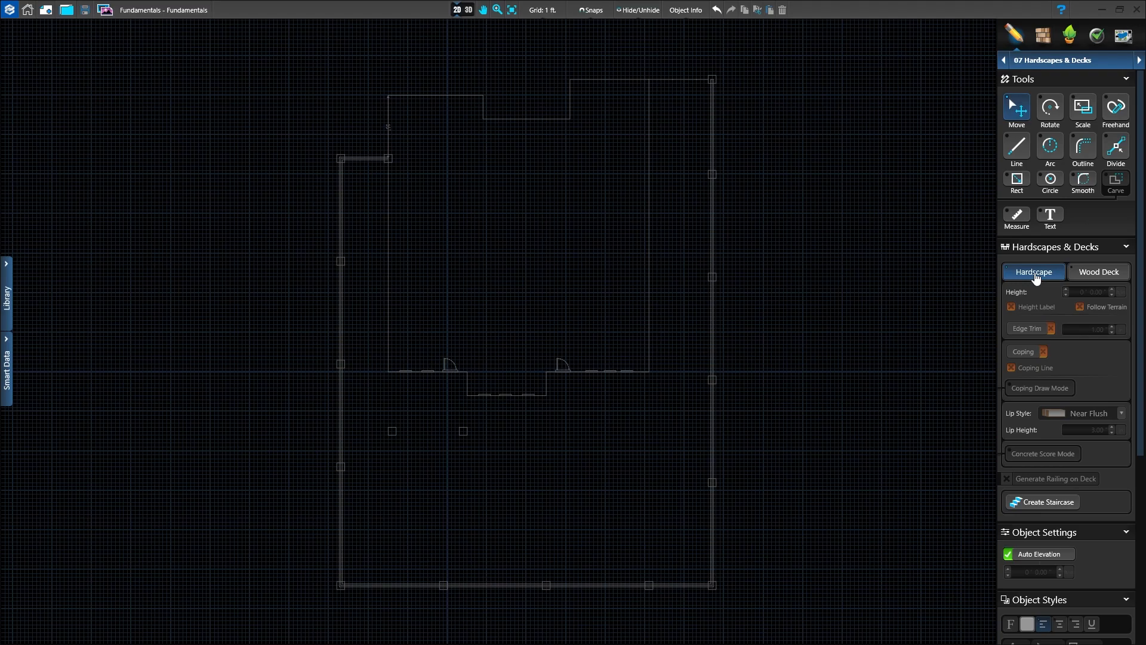
{"action": "scroll", "coordinate": [391, 431], "scroll_direction": "up", "scroll_amount": 3}
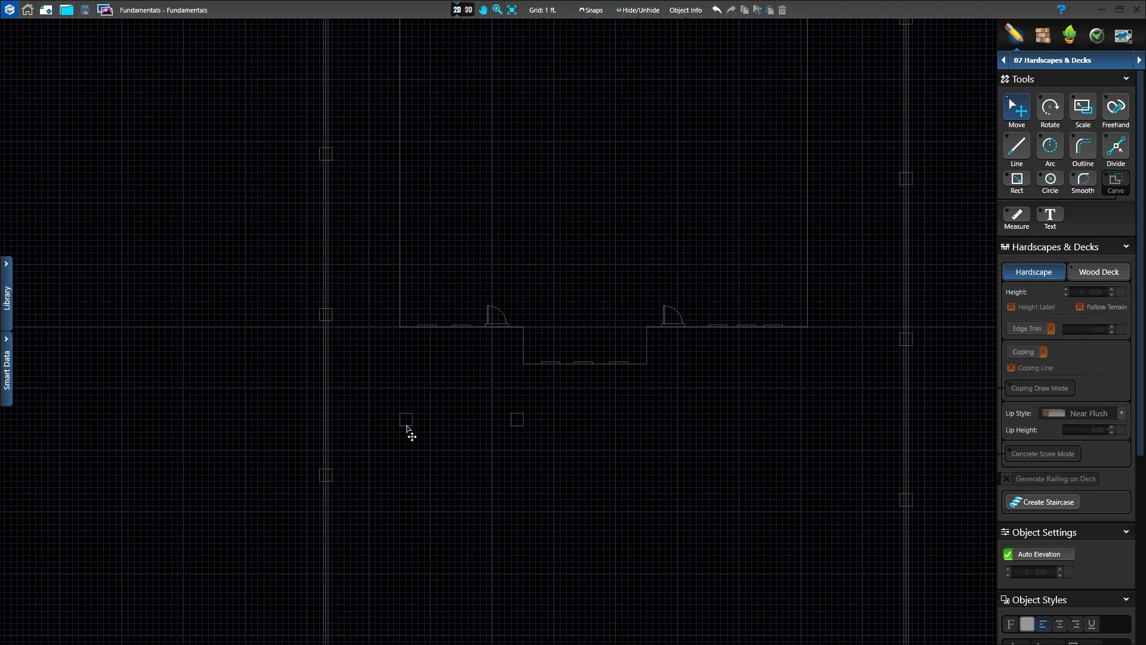
{"action": "scroll", "coordinate": [455, 394], "scroll_direction": "up", "scroll_amount": 3}
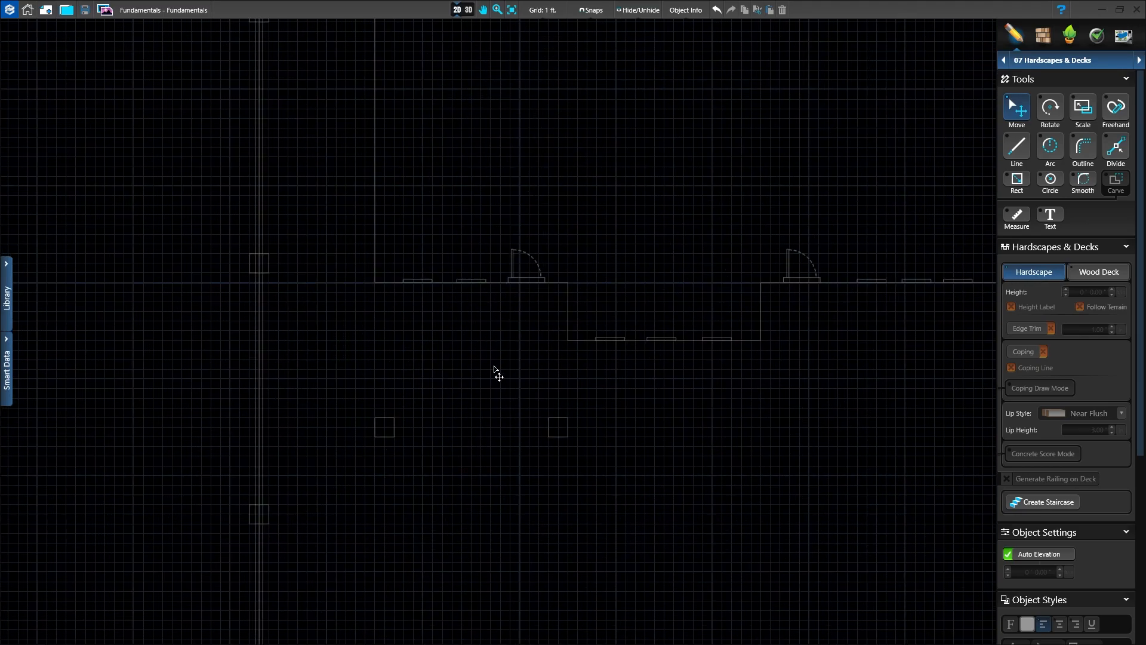
{"action": "scroll", "coordinate": [486, 357], "scroll_direction": "up", "scroll_amount": 2}
{"action": "middle_click_drag", "start_coordinate": [495, 358], "coordinate": [560, 375]}
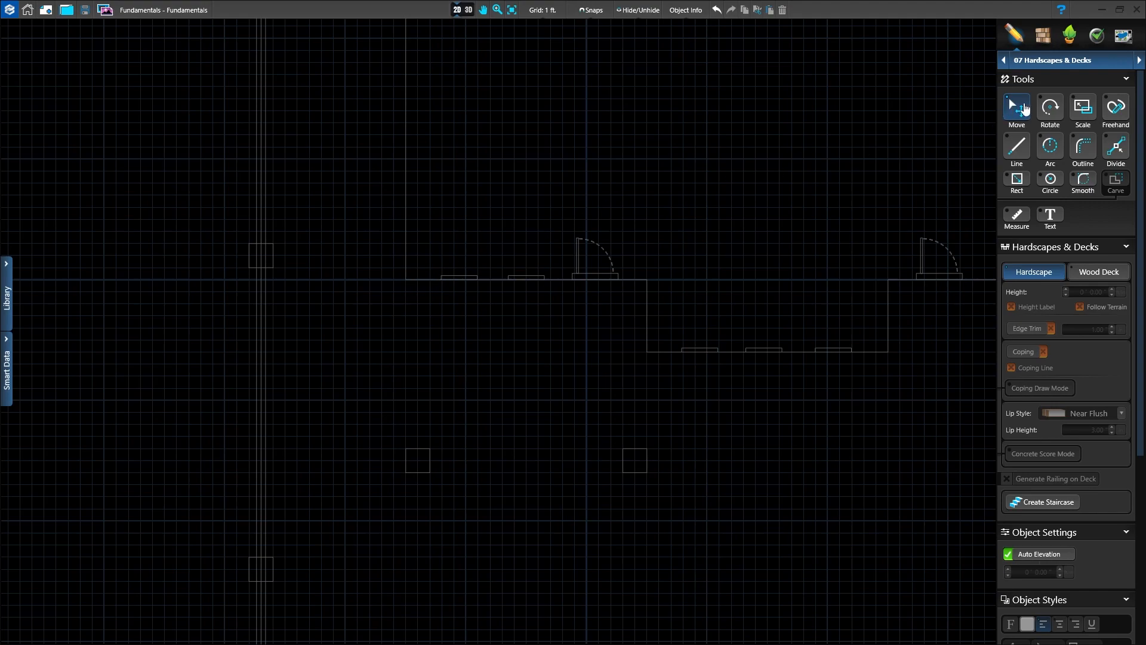
{"action": "left_click", "coordinate": [1019, 183]}
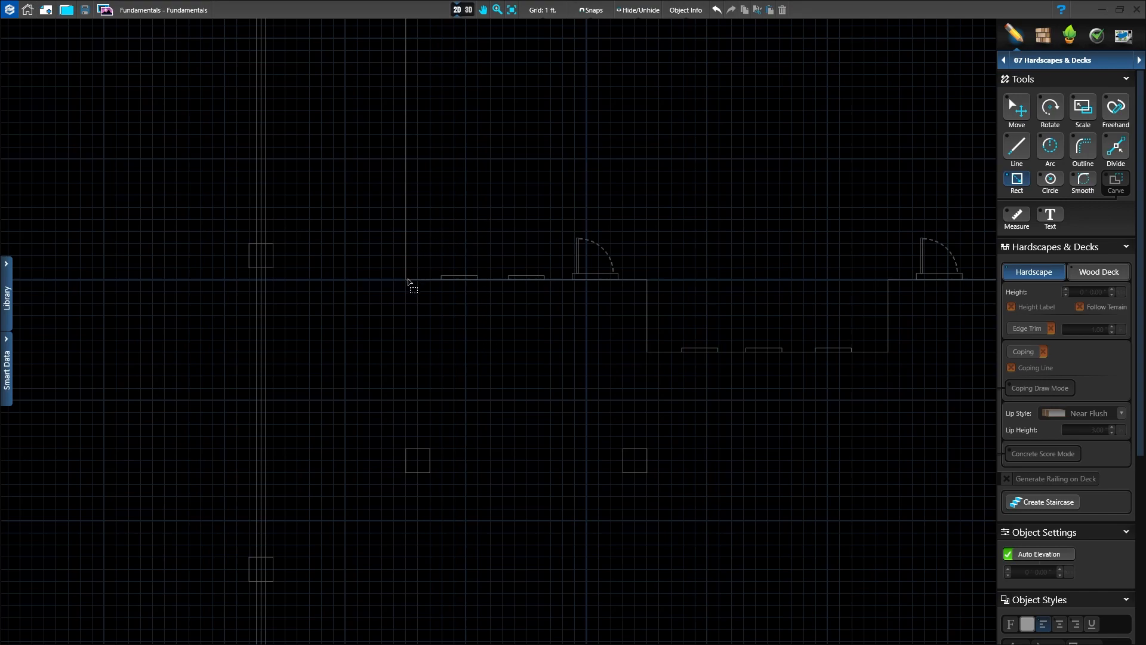
{"action": "left_click_drag", "start_coordinate": [406, 279], "coordinate": [647, 476]}
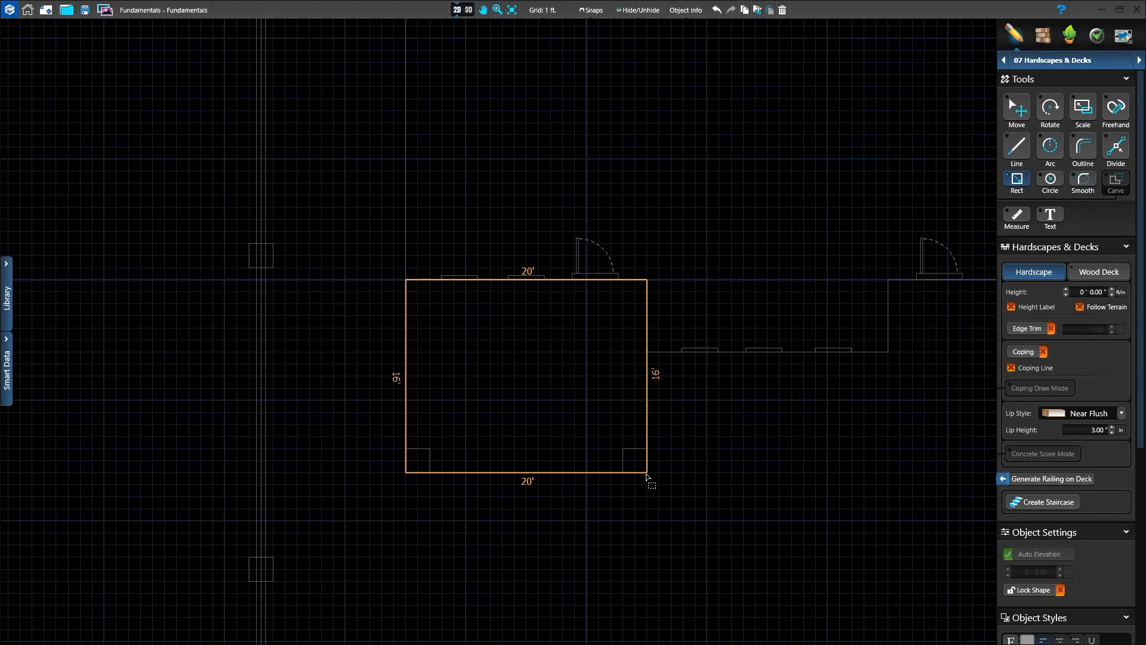
{"action": "left_click_drag", "start_coordinate": [647, 476], "coordinate": [647, 476]}
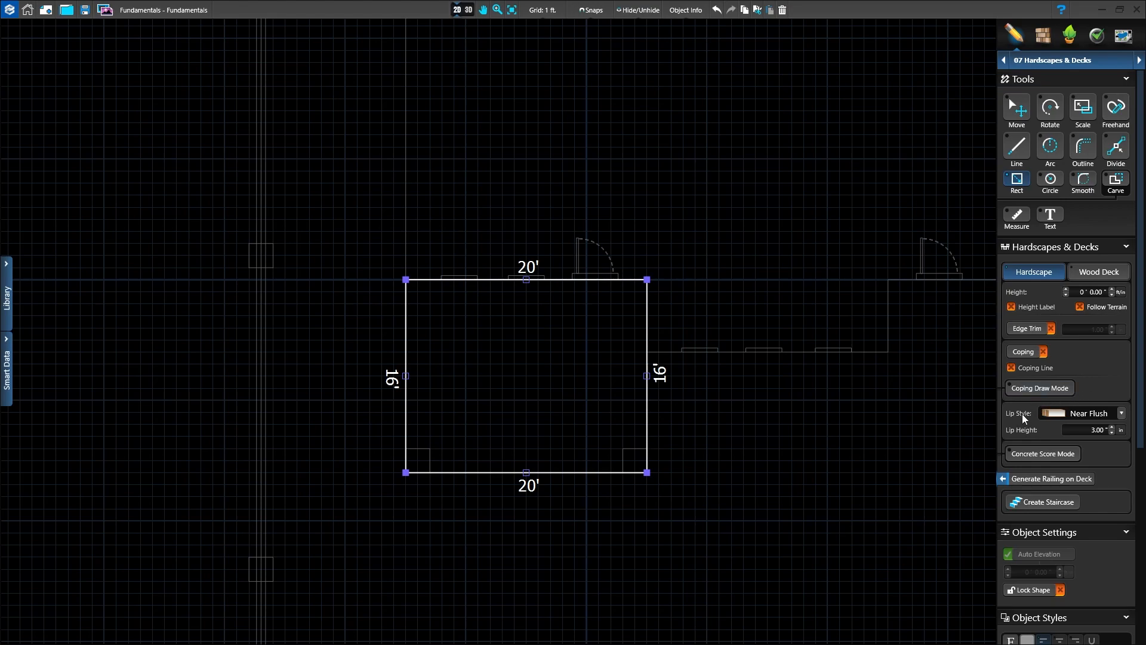
Step: Inspect the covered patio's hardscape and the area in front of the second door in 3D, and return to the 2D plan
{"action": "left_click", "coordinate": [469, 11]}
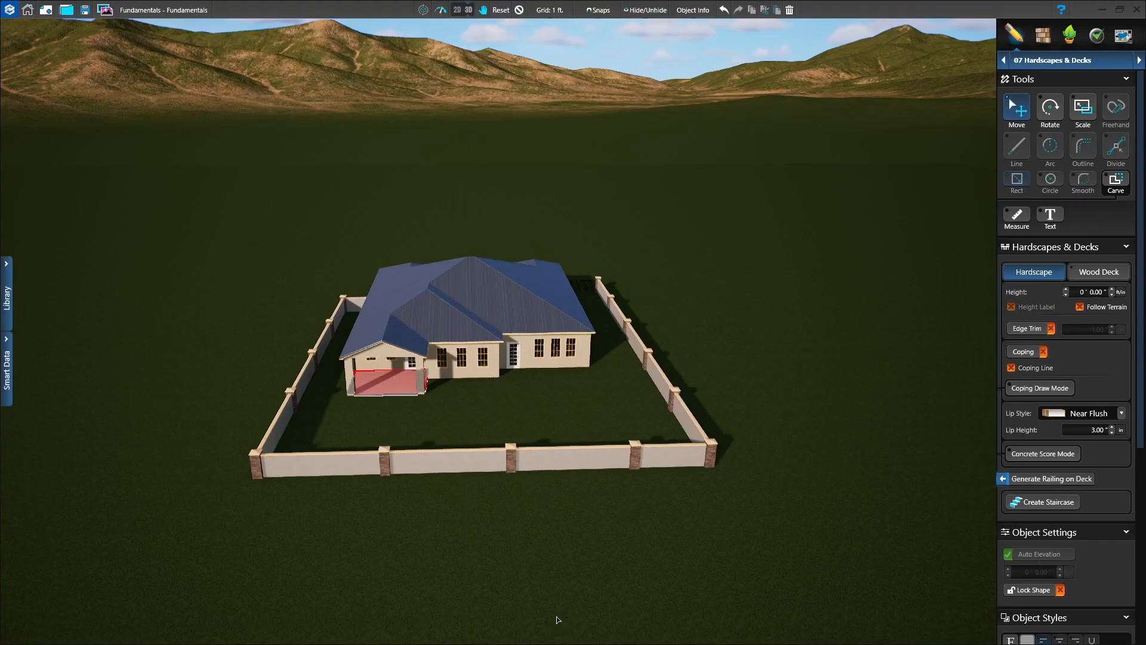
{"action": "middle_click_drag", "start_coordinate": [549, 501], "coordinate": [611, 540]}
{"action": "right_click_drag", "start_coordinate": [611, 540], "coordinate": [636, 410]}
{"action": "left_click_drag", "start_coordinate": [596, 525], "coordinate": [593, 572]}
{"action": "middle_click_drag", "start_coordinate": [597, 455], "coordinate": [612, 13]}
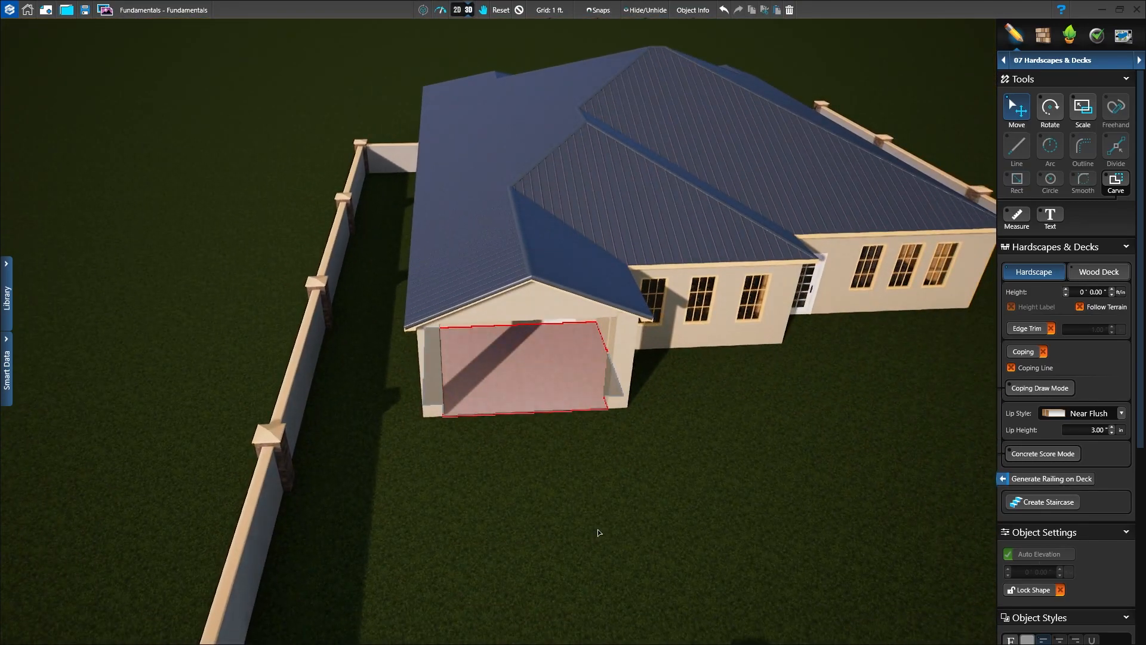
{"action": "right_click_drag", "start_coordinate": [598, 531], "coordinate": [614, 406]}
{"action": "left_click_drag", "start_coordinate": [621, 402], "coordinate": [618, 384]}
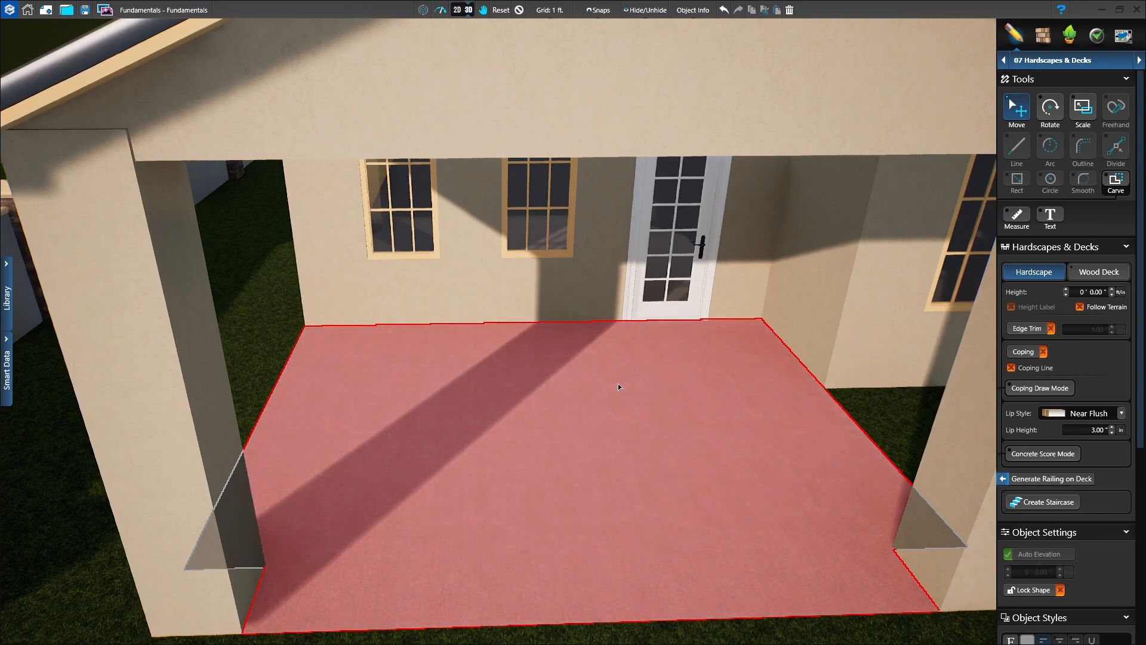
{"action": "scroll", "coordinate": [618, 386], "scroll_direction": "down", "scroll_amount": 10}
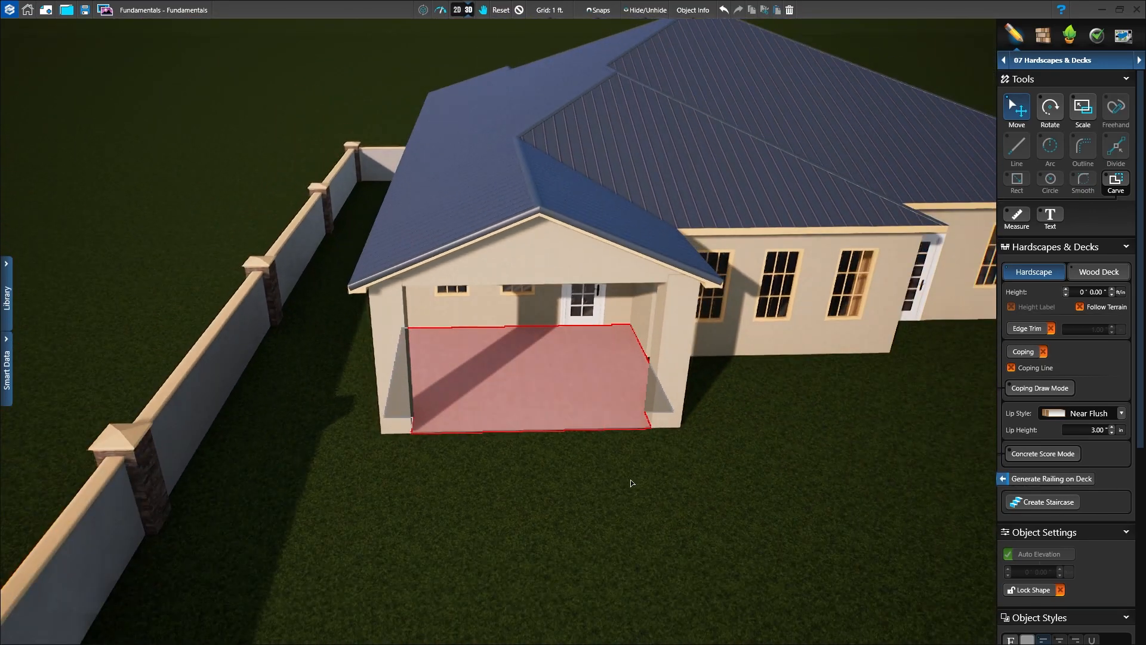
{"action": "right_click_drag", "start_coordinate": [639, 462], "coordinate": [602, 533]}
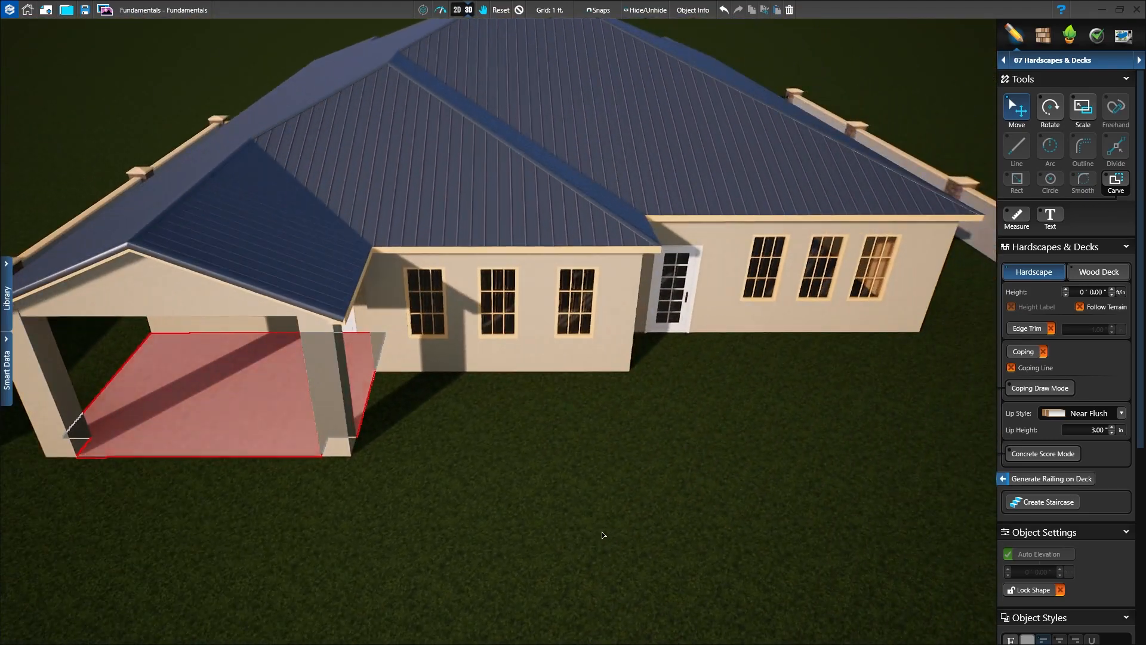
{"action": "left_click", "coordinate": [462, 12]}
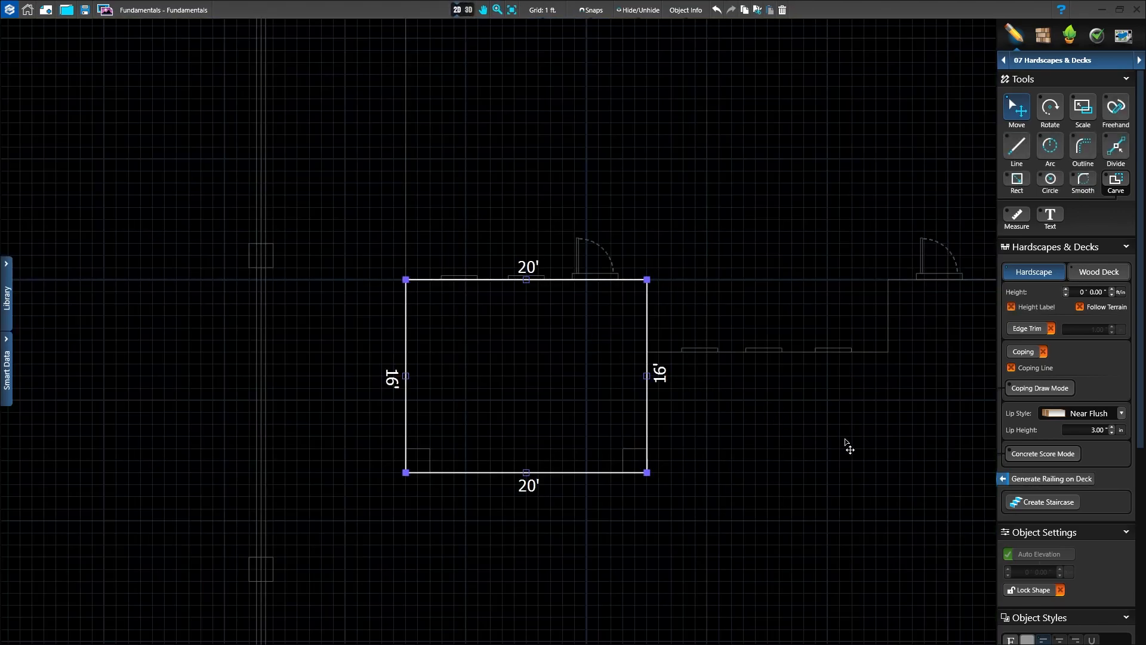
Step: Draw a 26 ft by 21 ft hardscape rectangle below the house's lower-right section, spanning its full wall width
{"action": "middle_click_drag", "start_coordinate": [858, 444], "coordinate": [417, 460]}
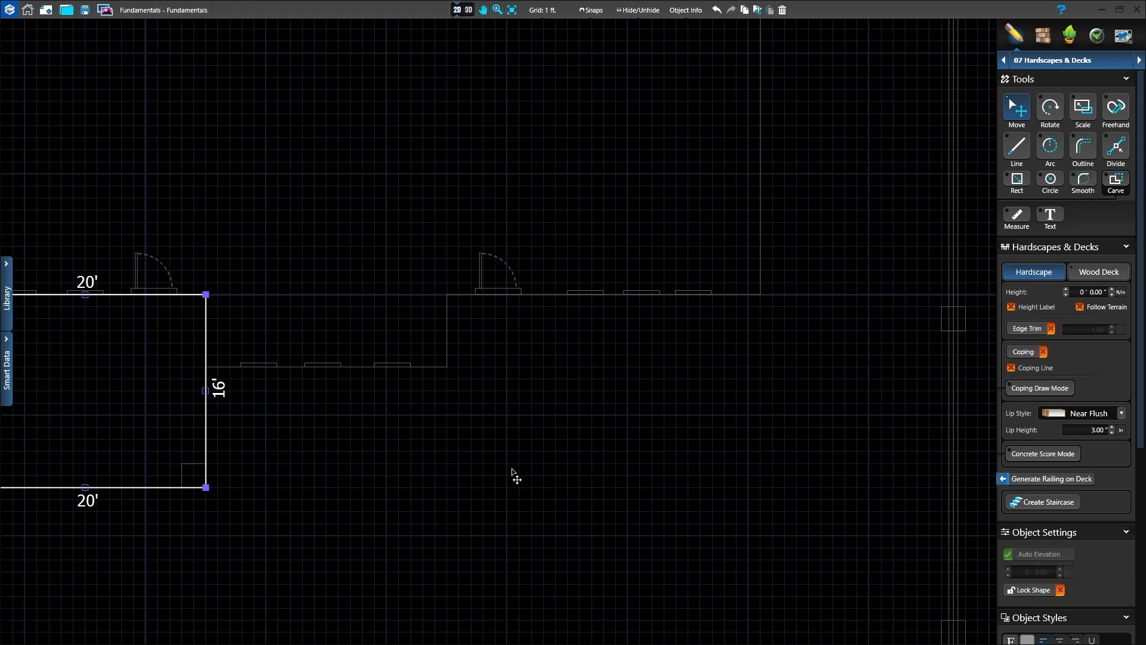
{"action": "left_click", "coordinate": [1017, 181]}
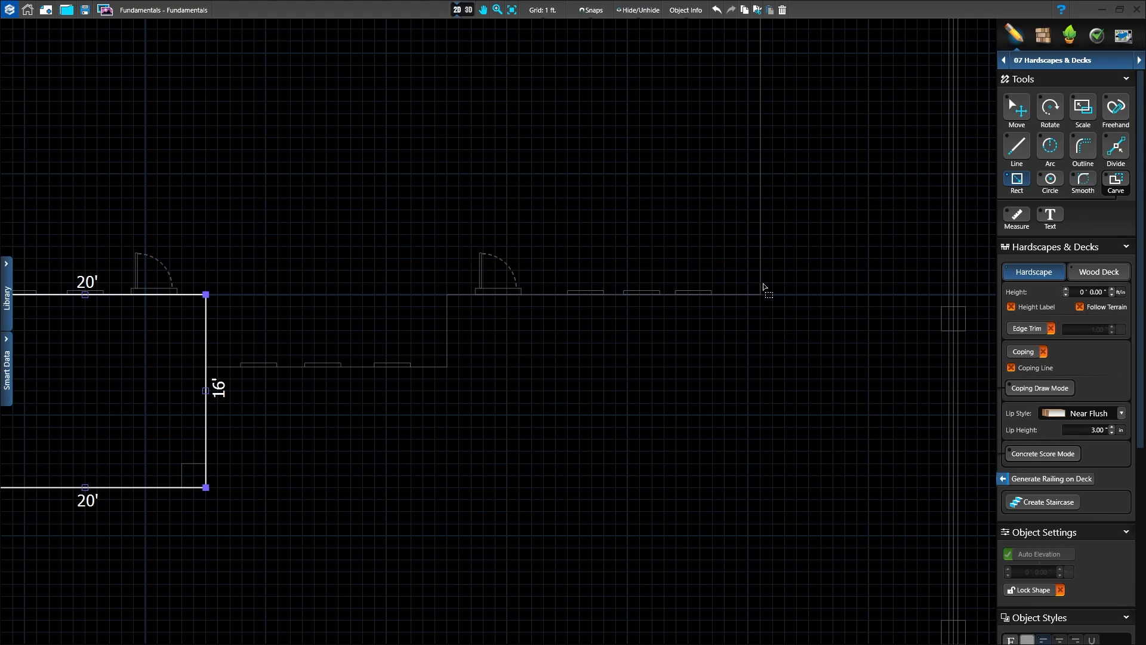
{"action": "left_click_drag", "start_coordinate": [761, 297], "coordinate": [450, 321]}
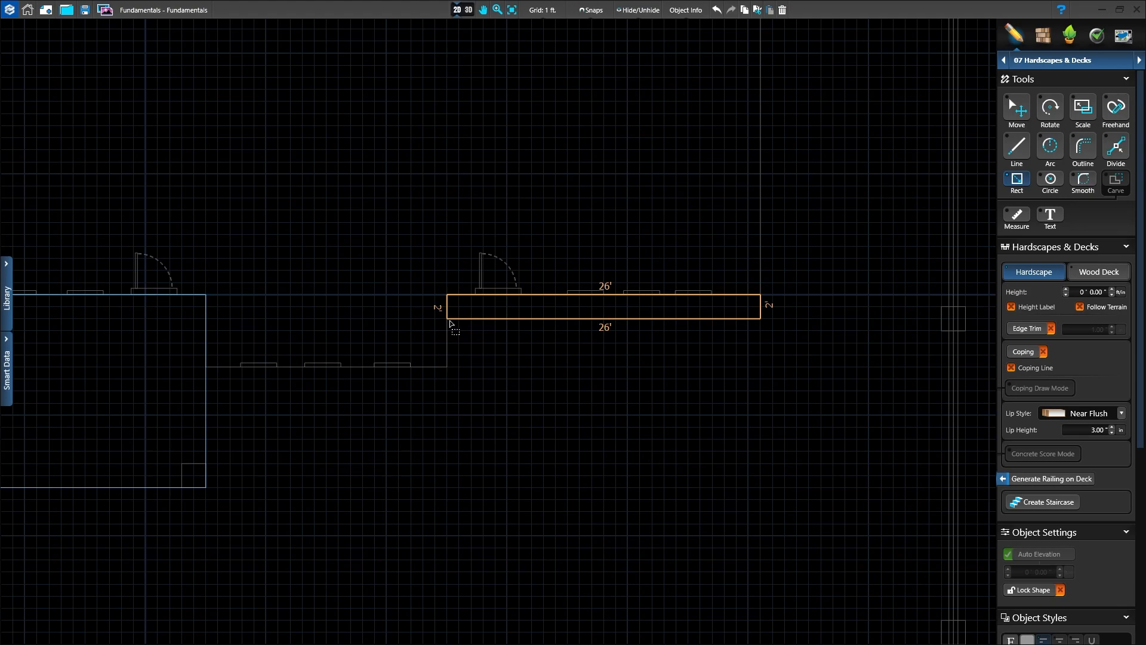
{"action": "left_click_drag", "start_coordinate": [449, 320], "coordinate": [448, 548]}
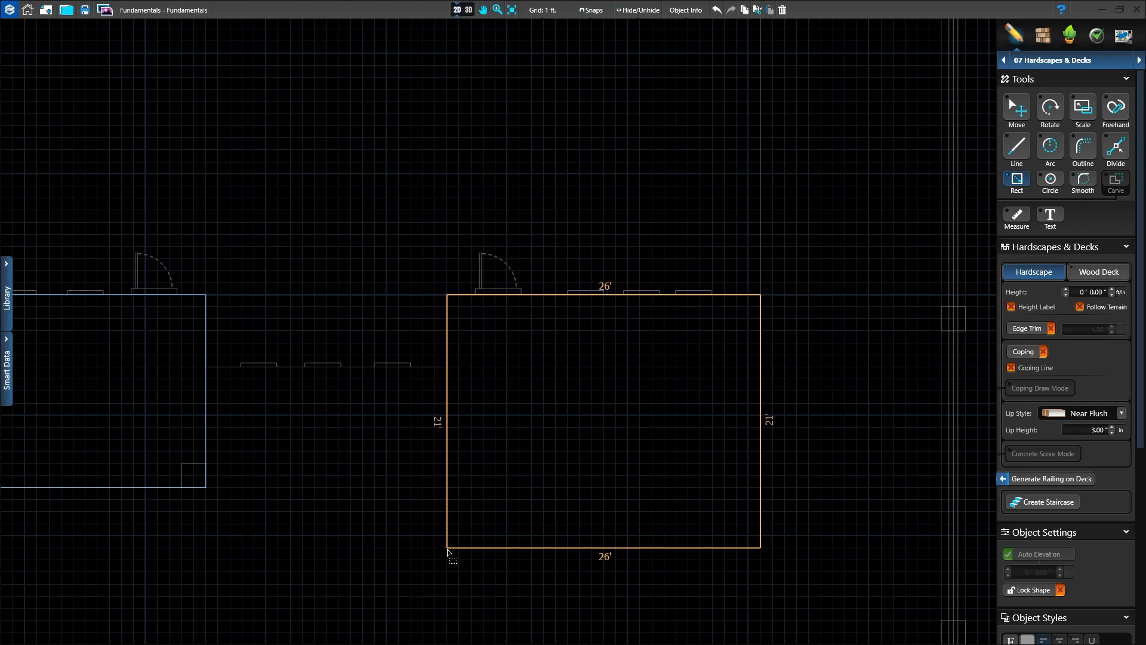
{"action": "left_click_drag", "start_coordinate": [448, 549], "coordinate": [448, 548]}
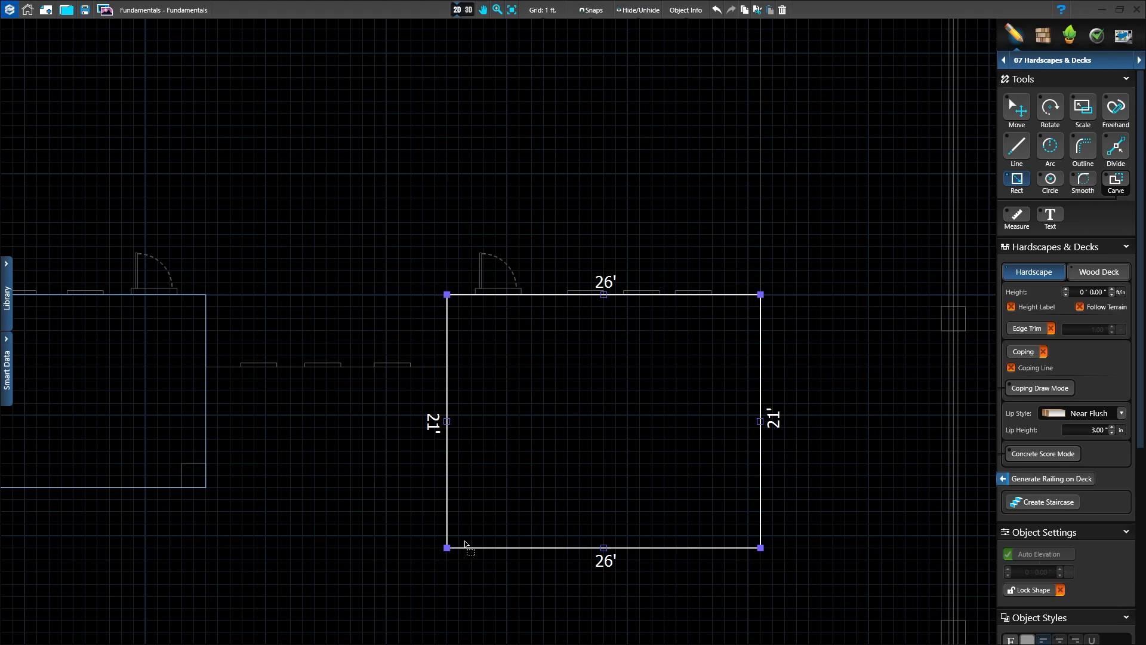
Step: Draw a 20 ft by 6 ft hardscape walkway connecting the covered patio to the larger patio
{"action": "middle_click_drag", "start_coordinate": [361, 512], "coordinate": [512, 486]}
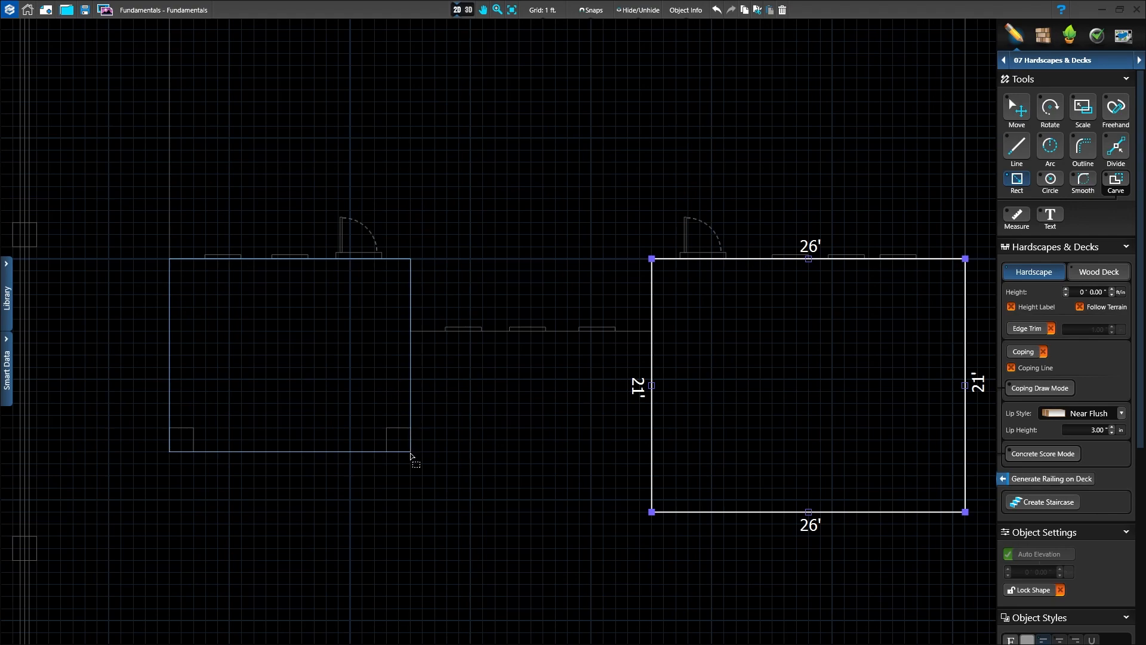
{"action": "mouse_move", "coordinate": [411, 455]}
{"action": "left_mouse_down"}
{"action": "mouse_move", "coordinate": [428, 430]}
{"action": "mouse_move", "coordinate": [656, 429]}
{"action": "mouse_move", "coordinate": [656, 379]}
{"action": "left_mouse_up"}
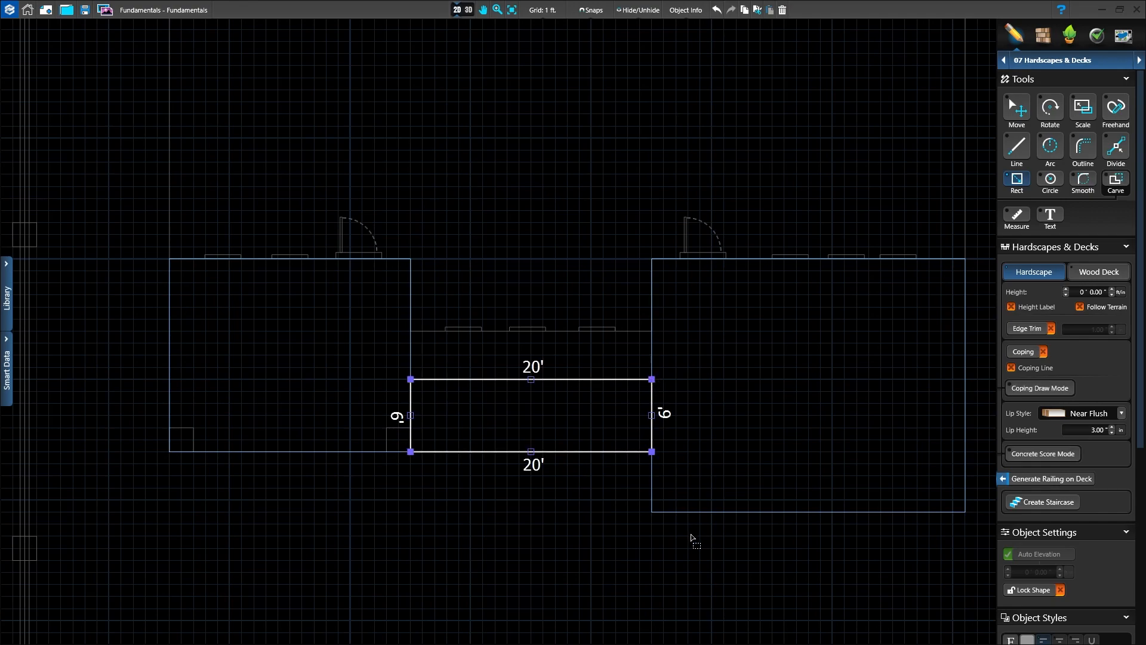
{"action": "scroll", "coordinate": [627, 497], "scroll_direction": "up", "scroll_amount": 1}
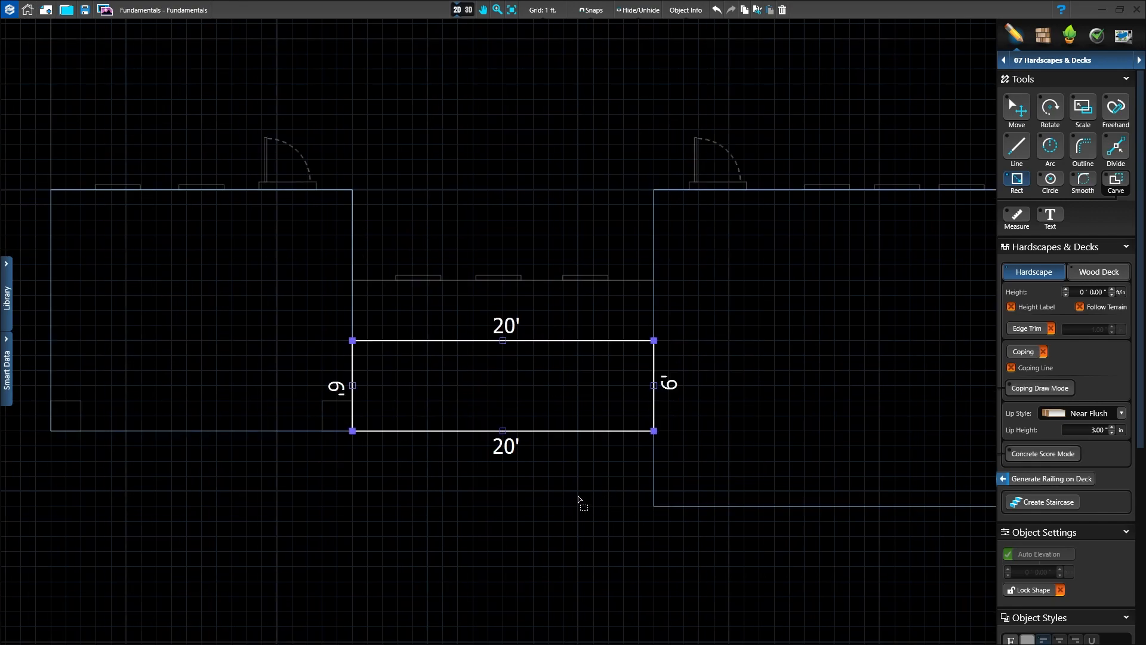
Step: Deselect the walkway, inspect the connected patios and walkway from several angles in 3D, and return to the 2D plan
{"action": "middle_click_drag", "start_coordinate": [583, 504], "coordinate": [536, 491]}
{"action": "left_click", "coordinate": [1018, 116]}
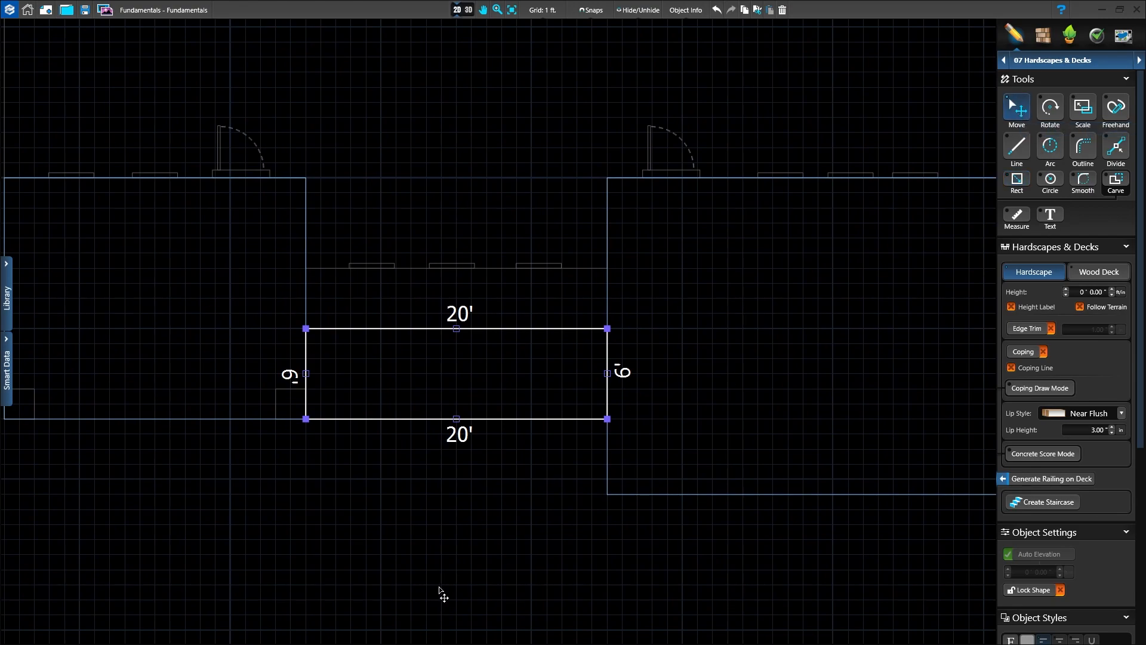
{"action": "left_click", "coordinate": [470, 537]}
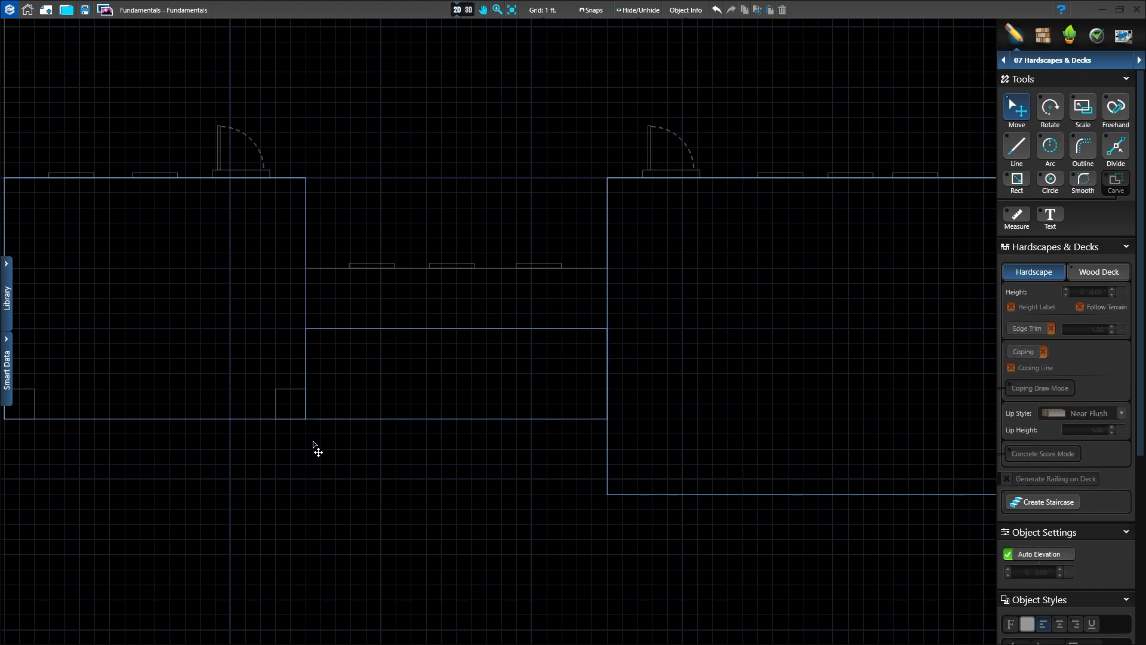
{"action": "scroll", "coordinate": [313, 447], "scroll_direction": "down", "scroll_amount": 1}
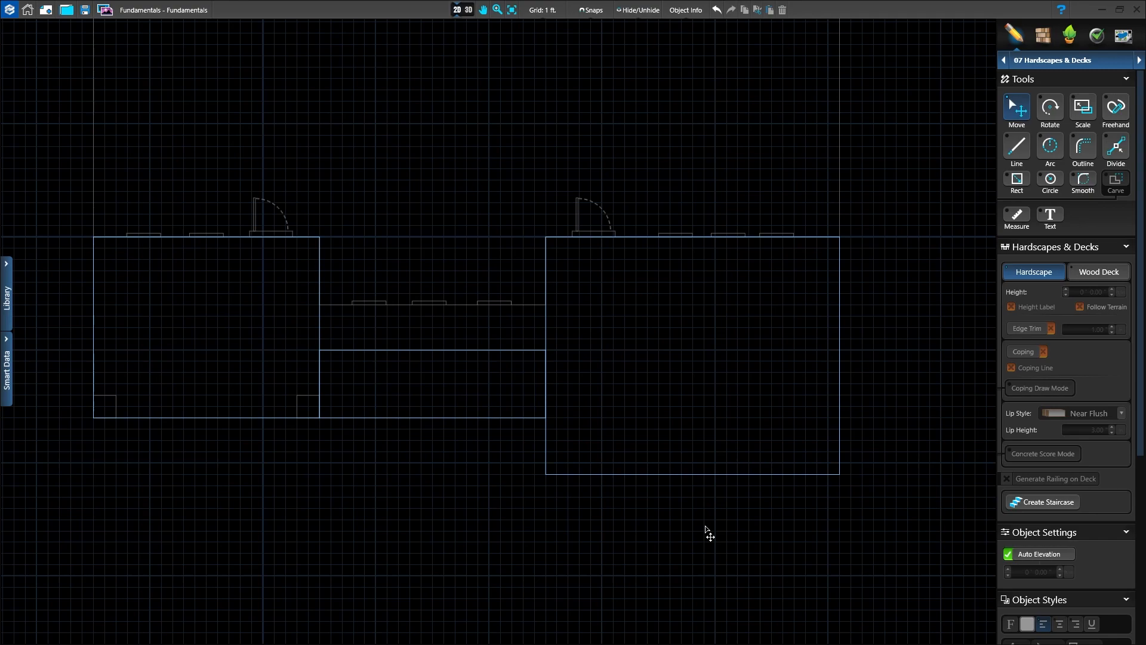
{"action": "left_click", "coordinate": [467, 11]}
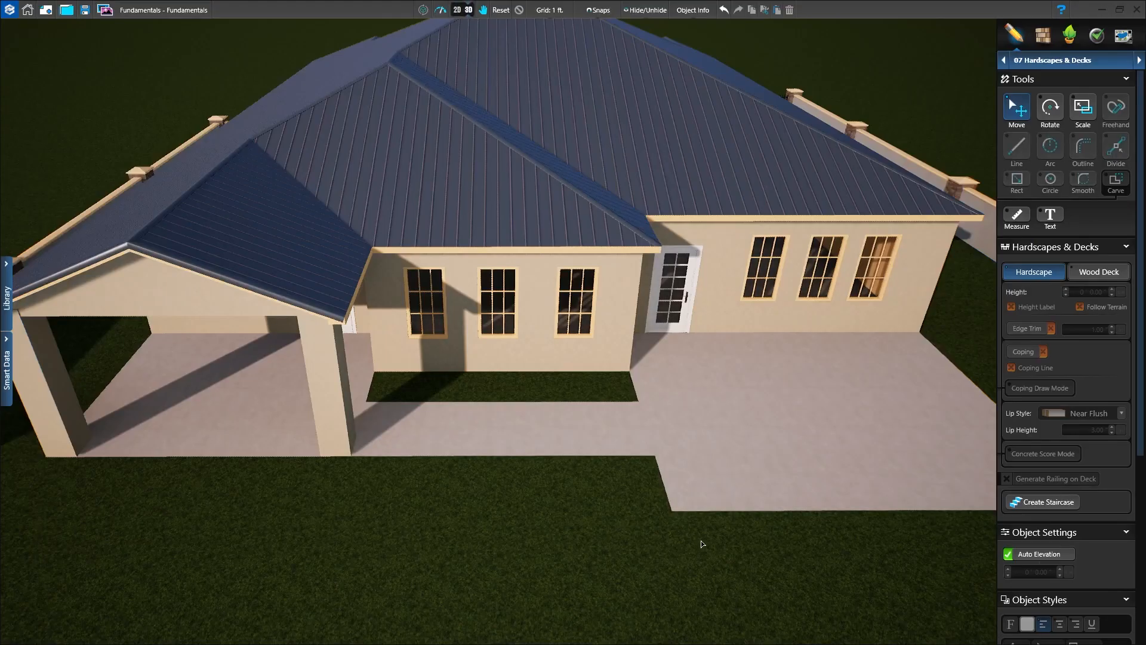
{"action": "middle_click_drag", "start_coordinate": [723, 515], "coordinate": [516, 313]}
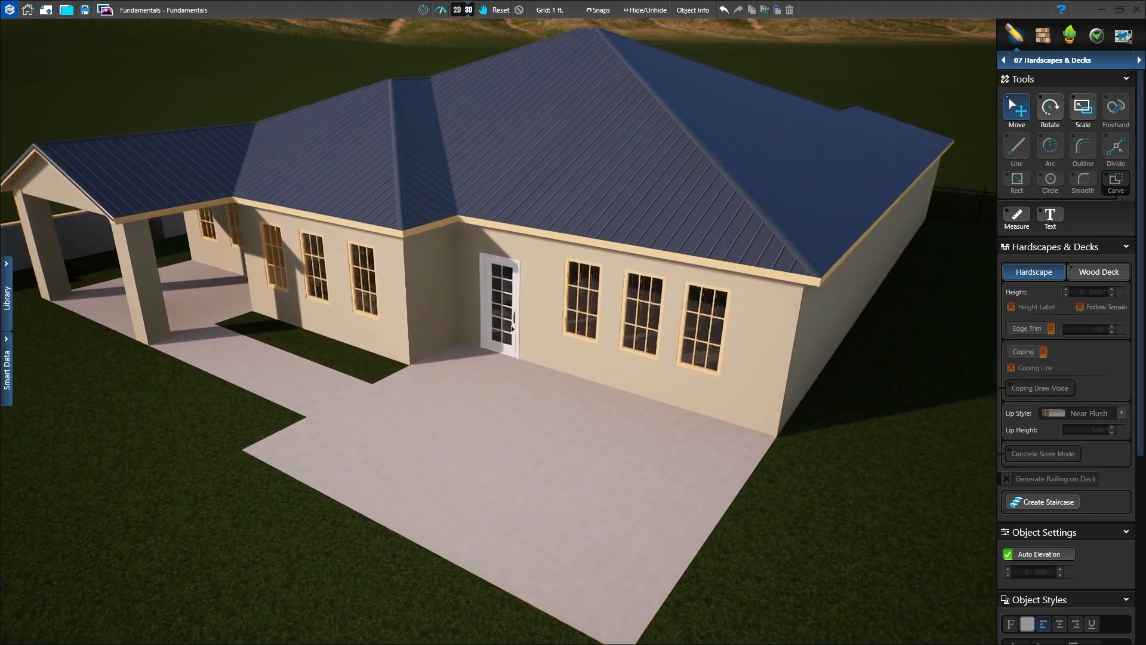
{"action": "middle_click_drag", "start_coordinate": [376, 425], "coordinate": [511, 459]}
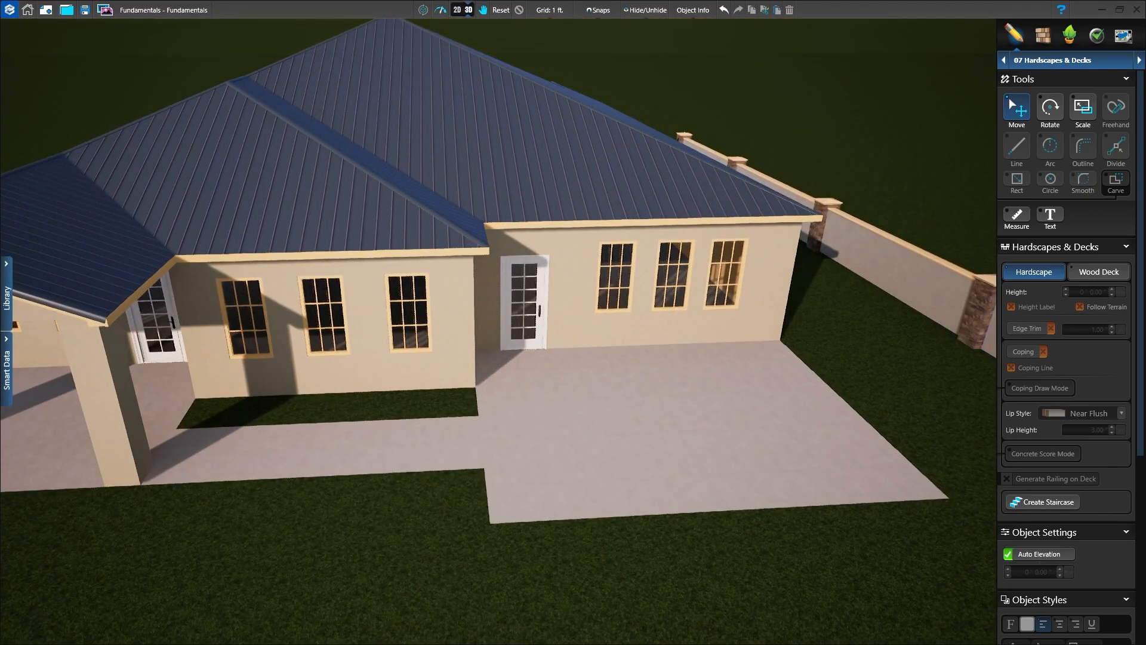
{"action": "middle_click_drag", "start_coordinate": [642, 456], "coordinate": [633, 482]}
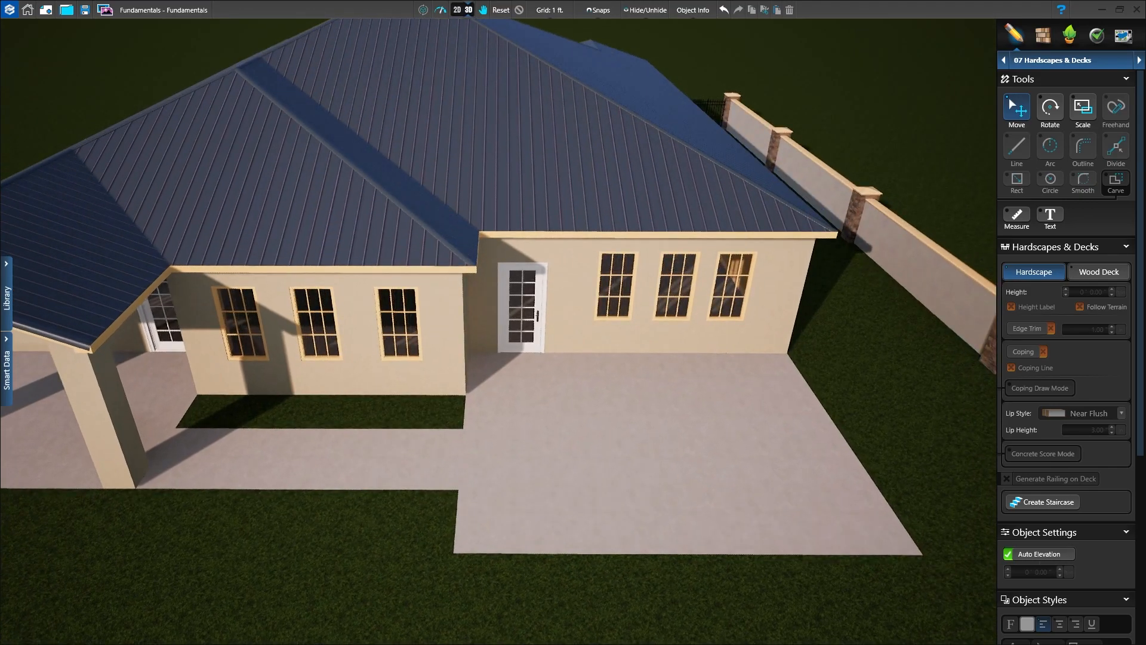
{"action": "middle_click_drag", "start_coordinate": [551, 572], "coordinate": [543, 363]}
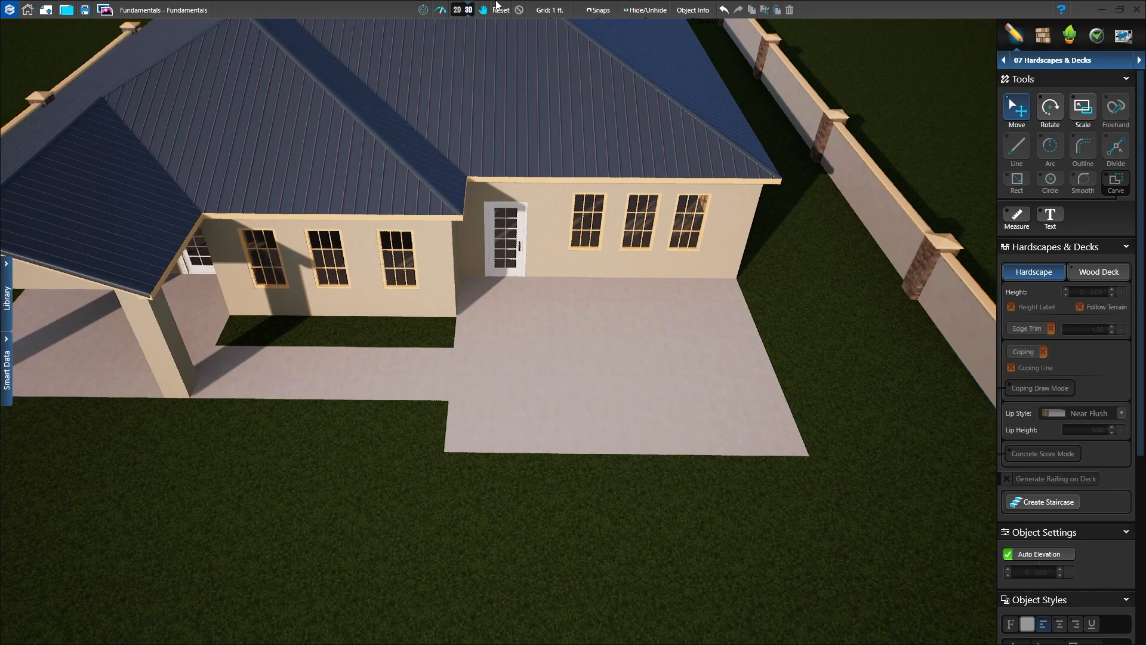
{"action": "left_click", "coordinate": [461, 12]}
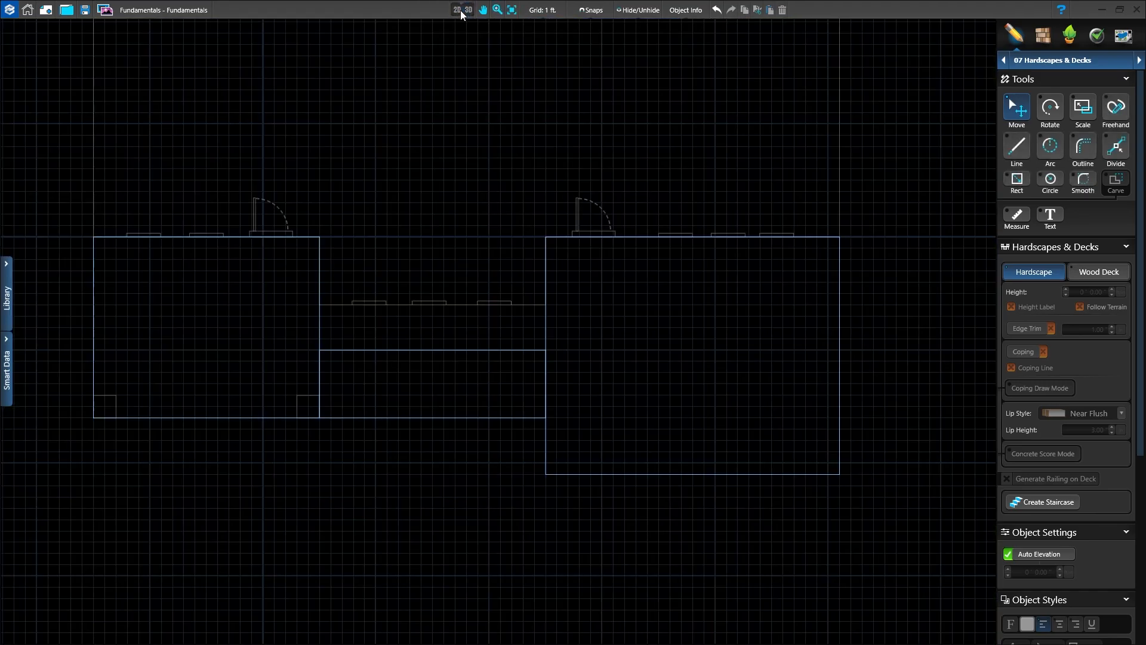
Step: Divide the 26 ft by 21 ft patio's edges with points 6 ft left of and 5 ft above its lower-right corner
{"action": "left_click", "coordinate": [781, 475]}
{"action": "middle_click_drag", "start_coordinate": [758, 363], "coordinate": [665, 359]}
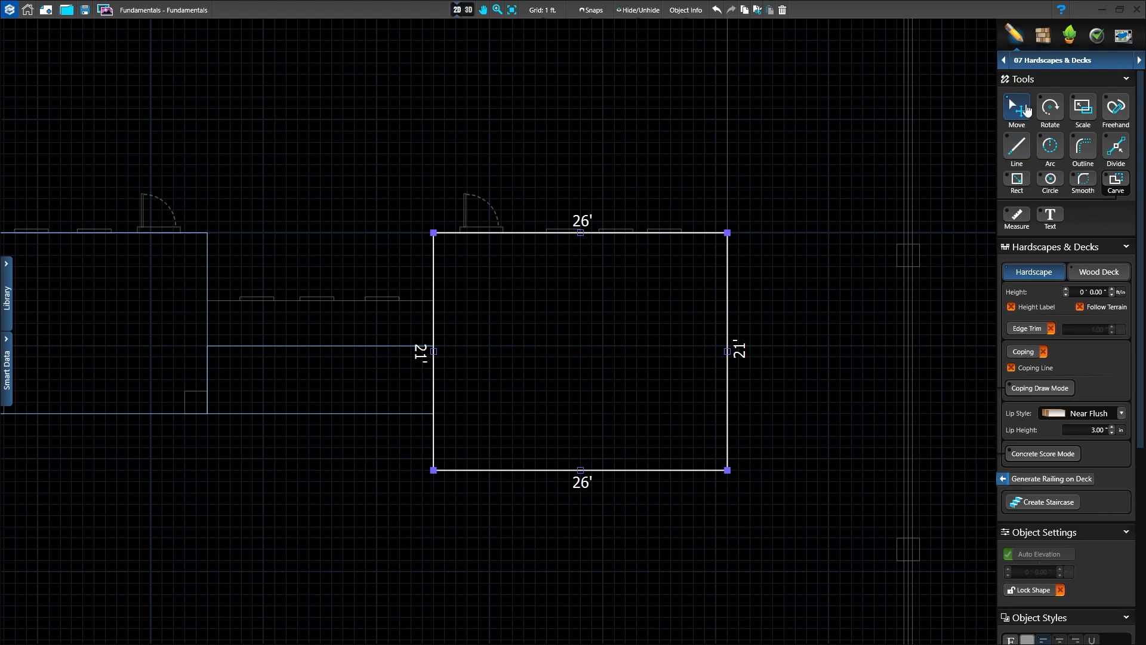
{"action": "left_click", "coordinate": [1016, 146]}
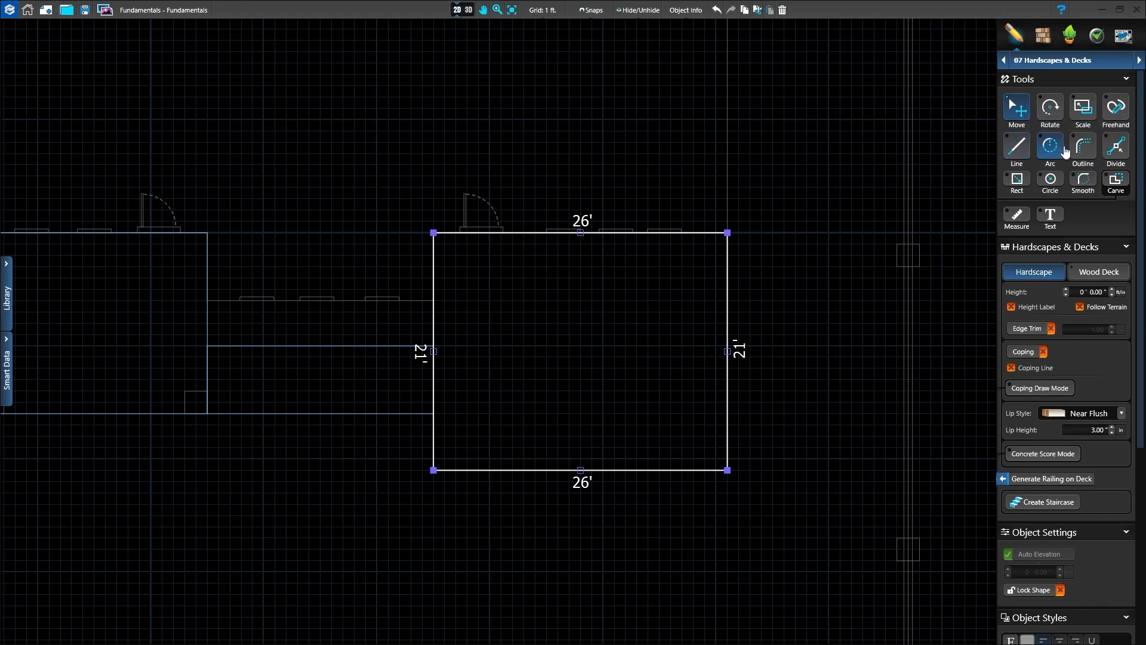
{"action": "left_click", "coordinate": [1091, 160]}
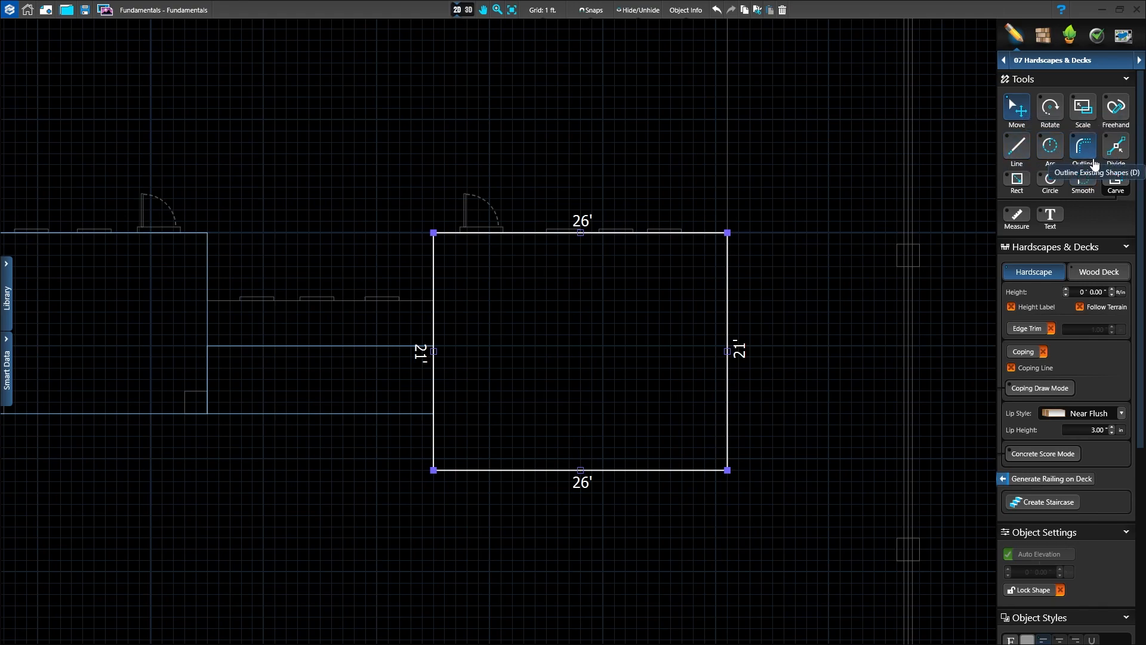
{"action": "left_click", "coordinate": [1117, 148]}
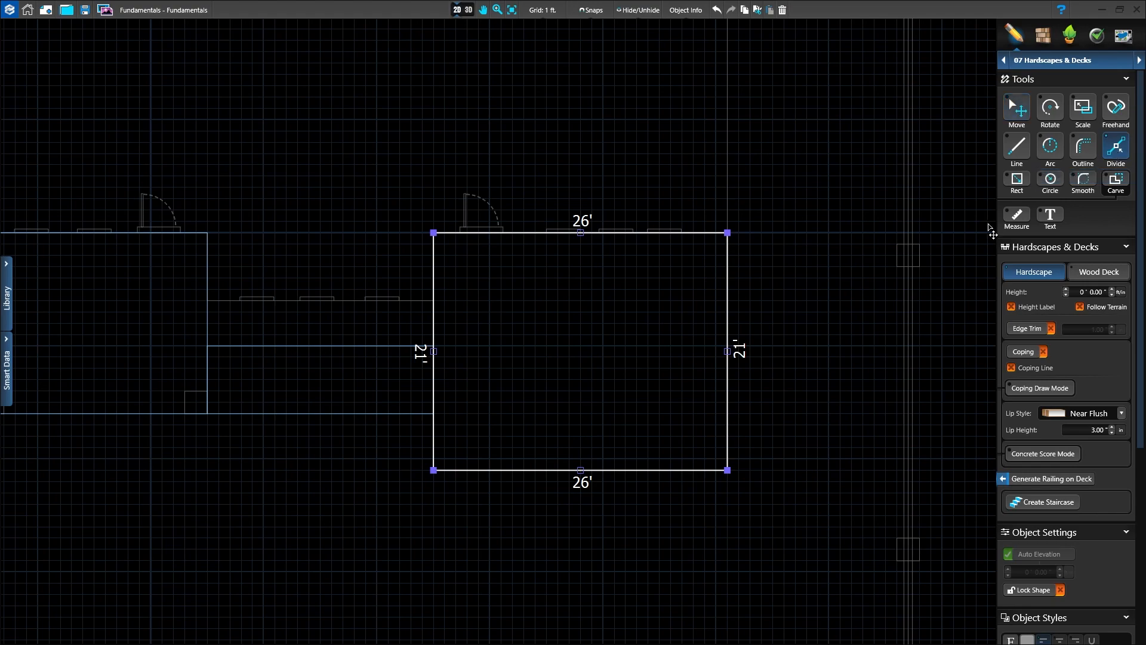
{"action": "scroll", "coordinate": [670, 529], "scroll_direction": "up", "scroll_amount": 3}
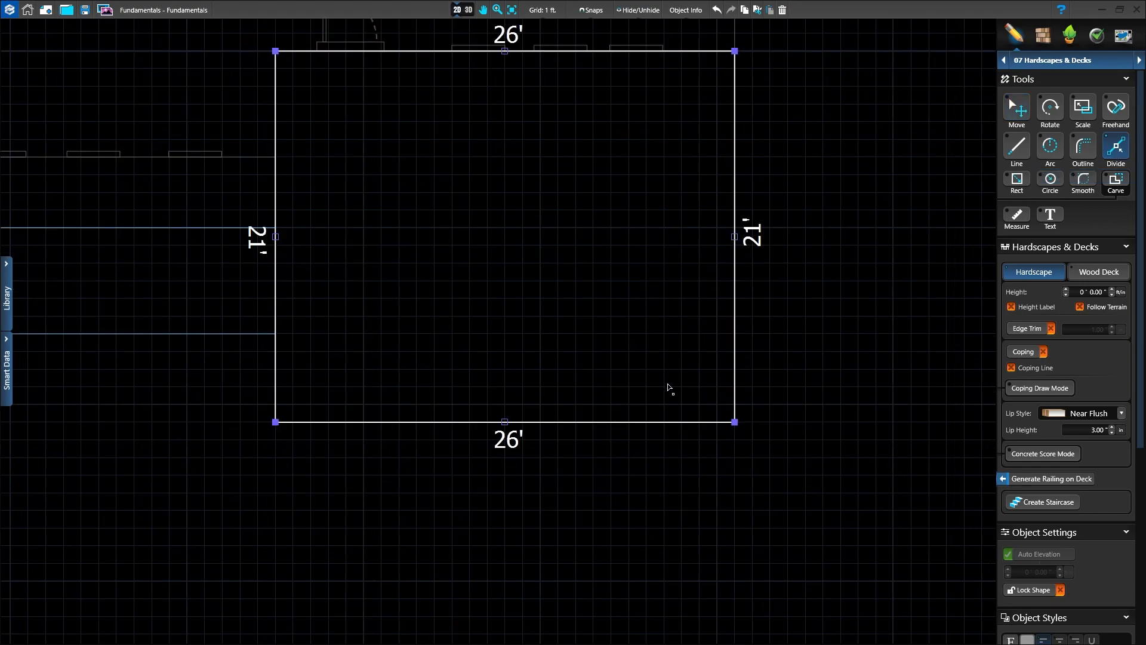
{"action": "scroll", "coordinate": [648, 320], "scroll_direction": "up", "scroll_amount": 2}
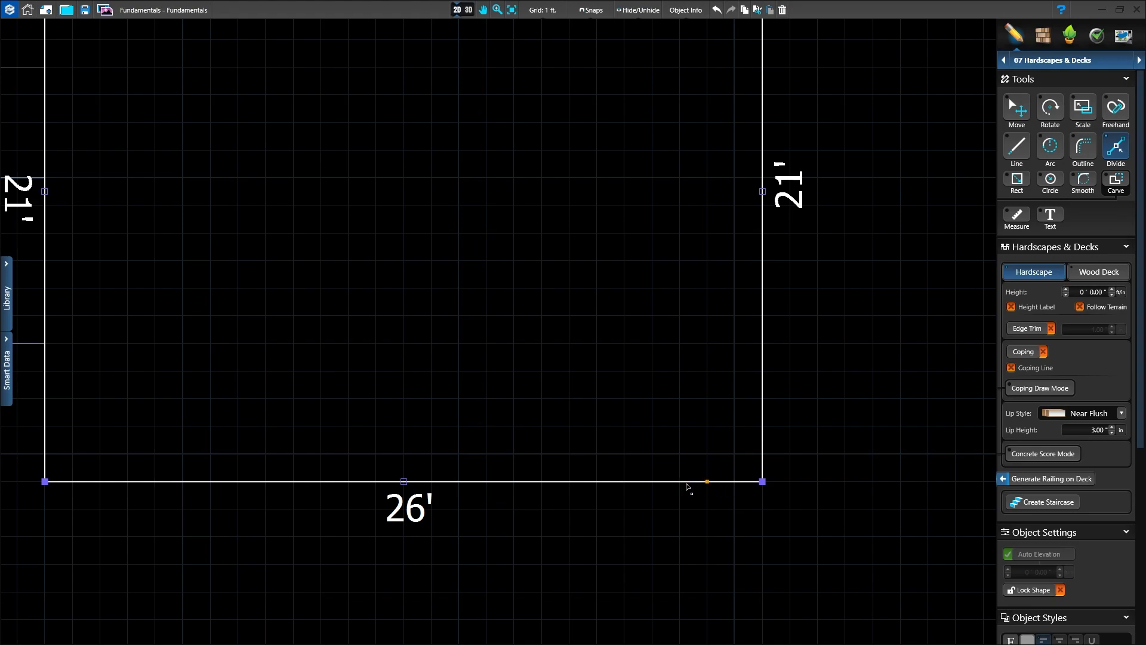
{"action": "left_click", "coordinate": [597, 482]}
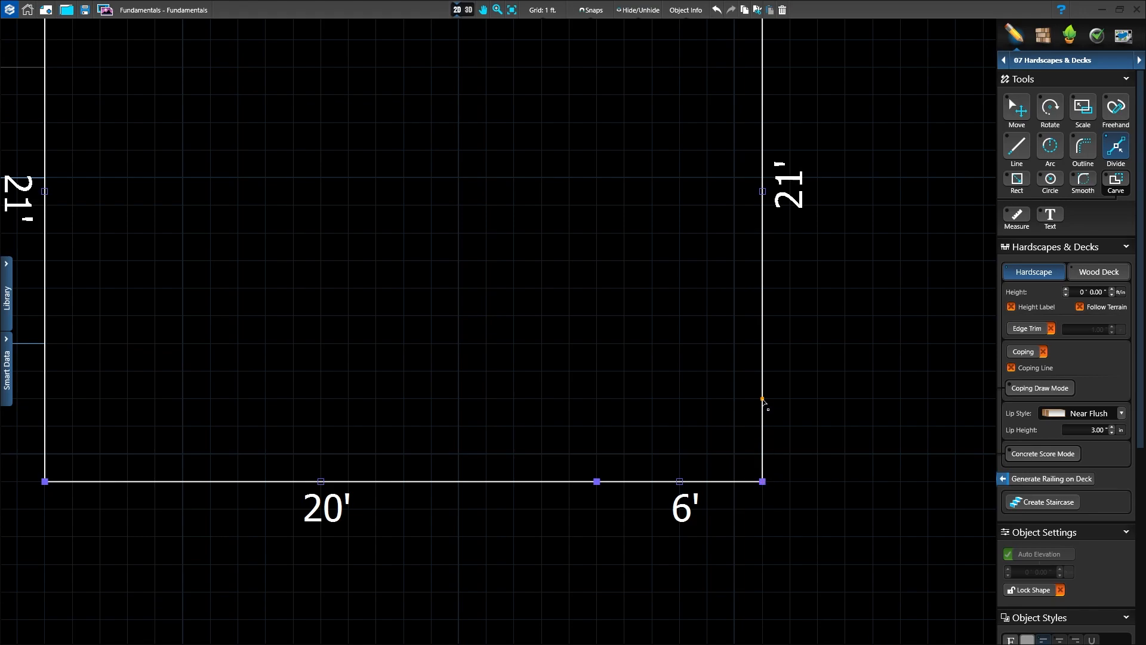
{"action": "left_click", "coordinate": [762, 343]}
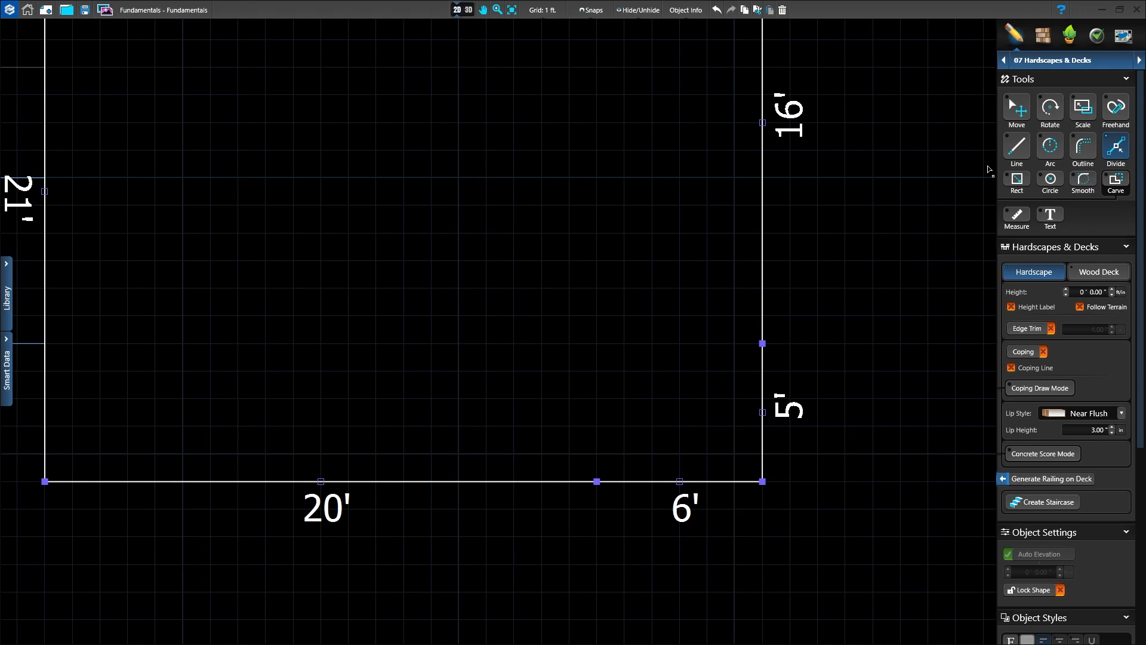
Step: Pull the patio's lower-right corner inward into a 5 ft deep notch, and shift its vertical side left until the notch is 20 ft wide
{"action": "left_click", "coordinate": [1017, 110]}
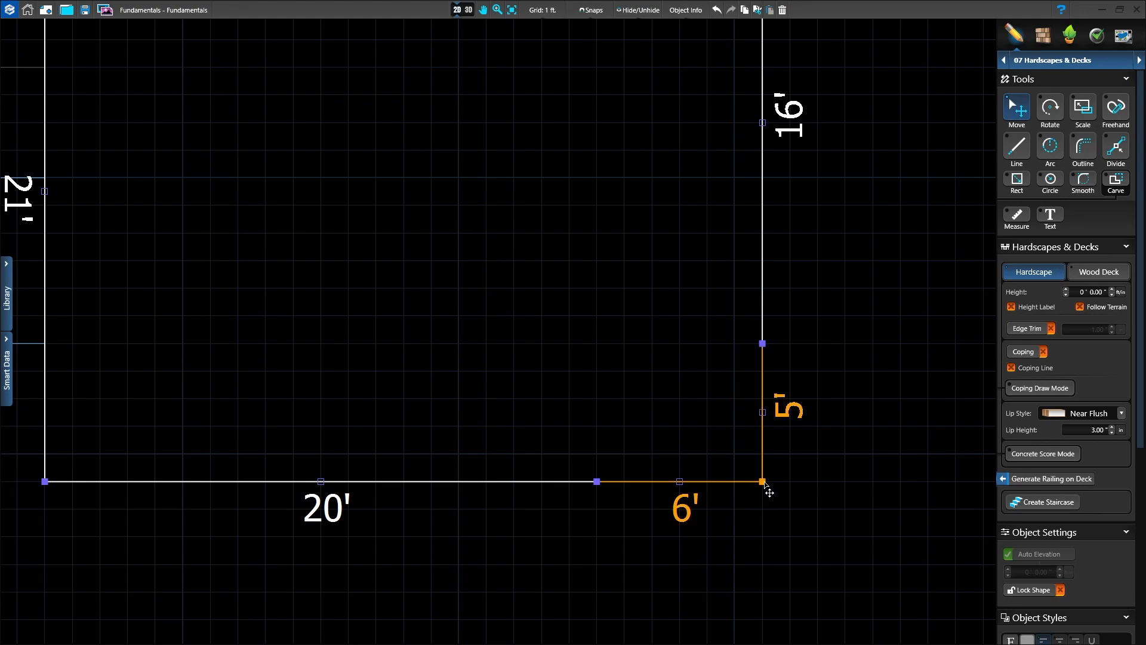
{"action": "left_click_drag", "start_coordinate": [764, 483], "coordinate": [597, 345]}
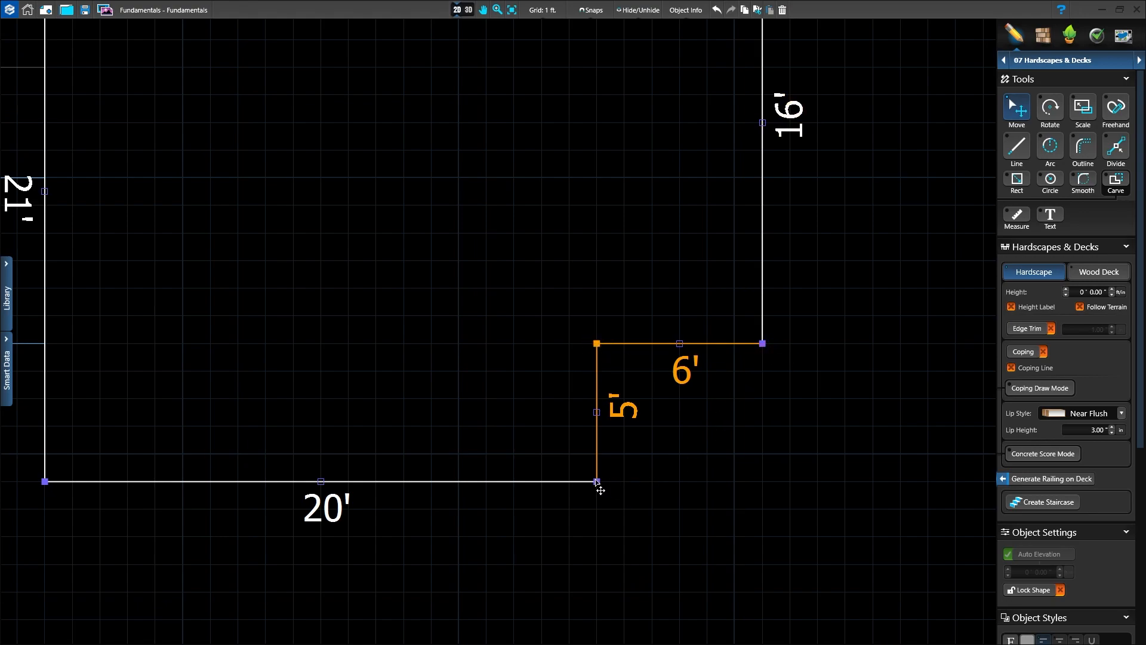
{"action": "middle_click_drag", "start_coordinate": [629, 578], "coordinate": [749, 561]}
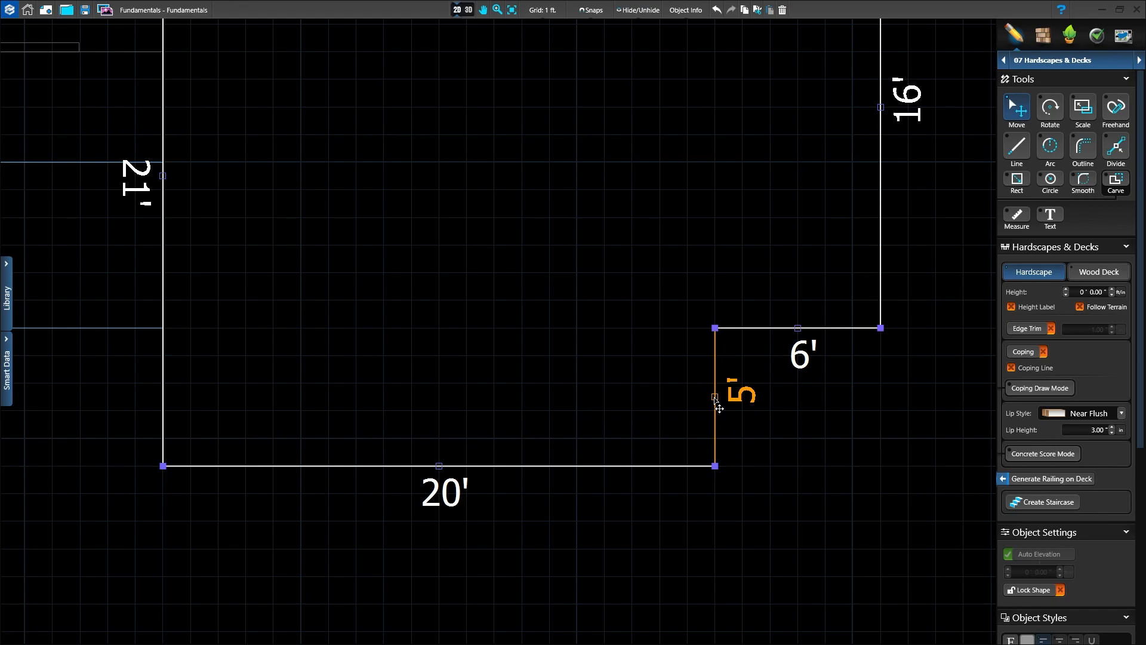
{"action": "left_click_drag", "start_coordinate": [717, 402], "coordinate": [332, 400]}
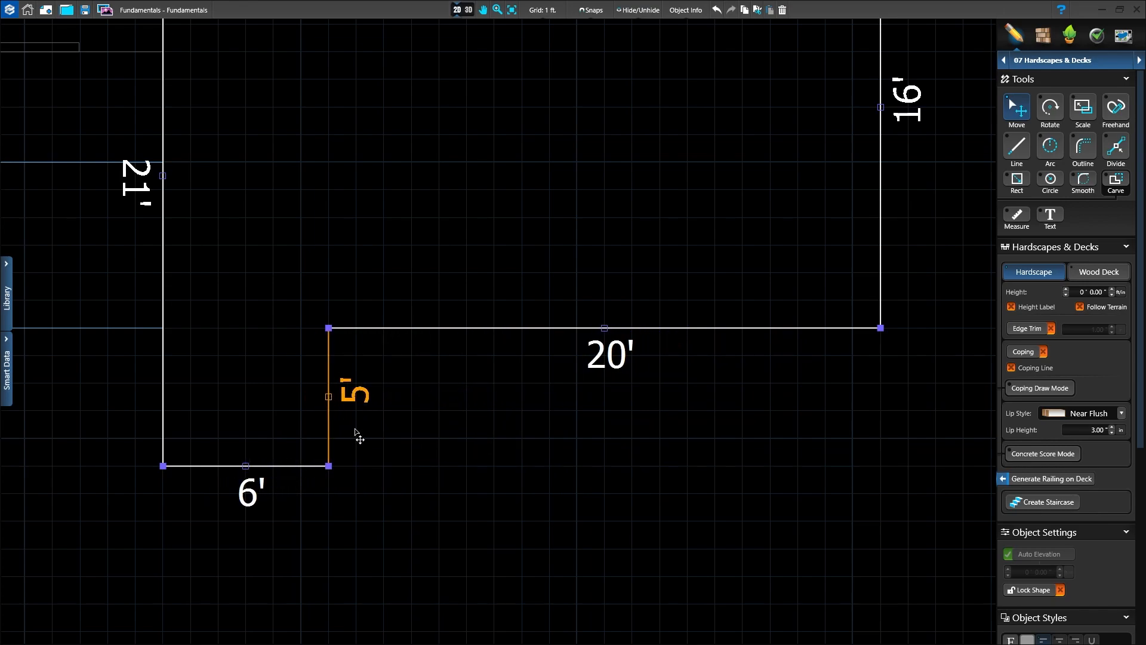
{"action": "scroll", "coordinate": [607, 603], "scroll_direction": "down", "scroll_amount": 1}
{"action": "mouse_move", "coordinate": [625, 495]}
{"action": "middle_mouse_down"}
{"action": "mouse_move", "coordinate": [691, 576]}
{"action": "mouse_move", "coordinate": [726, 586]}
{"action": "middle_mouse_up"}
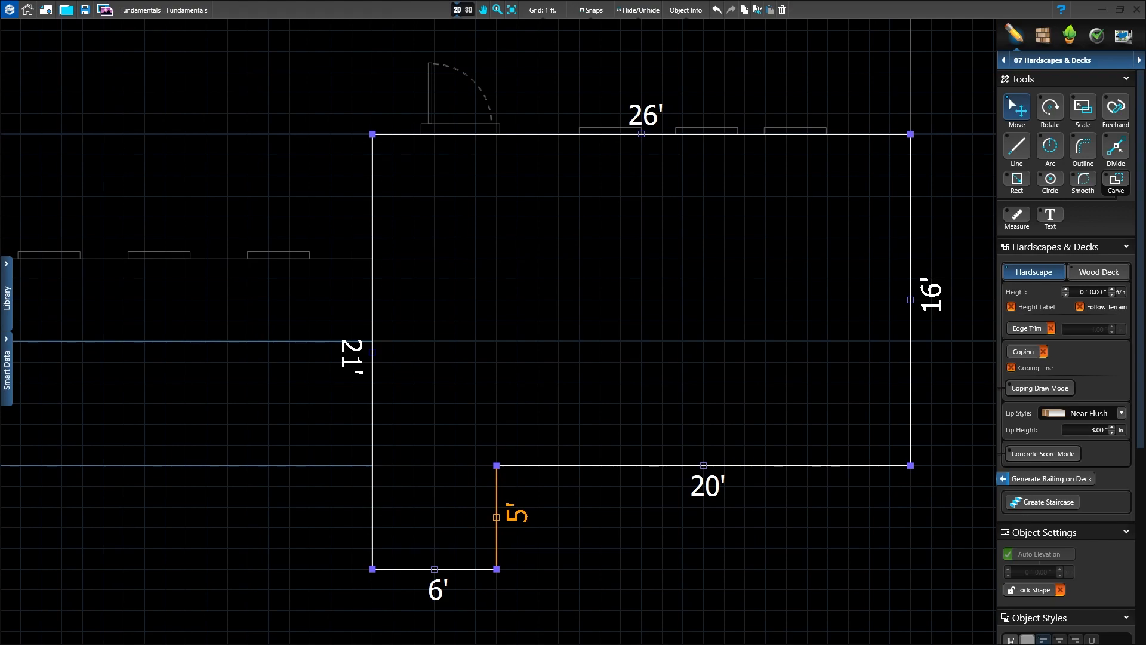
{"action": "left_click", "coordinate": [801, 537]}
{"action": "scroll", "coordinate": [800, 537], "scroll_direction": "down", "scroll_amount": 2}
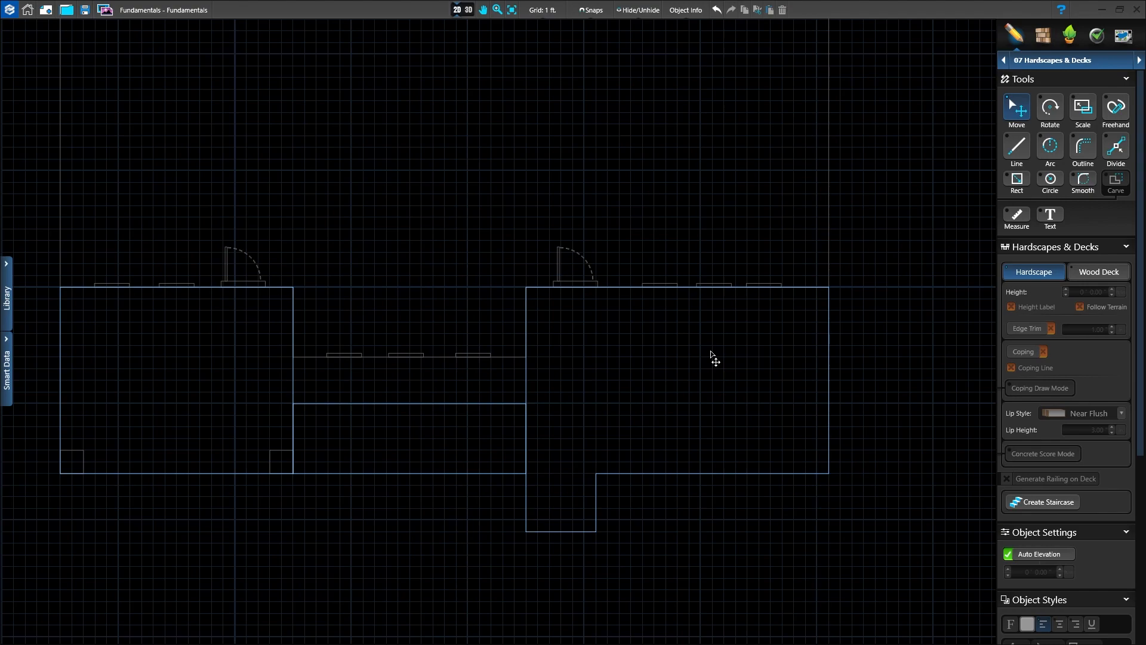
Step: Draw an L-shaped line 10 ft down the patio's right edge and 13 ft left, and outline it inward into a 3 ft wide hardscape
{"action": "left_click", "coordinate": [1017, 150]}
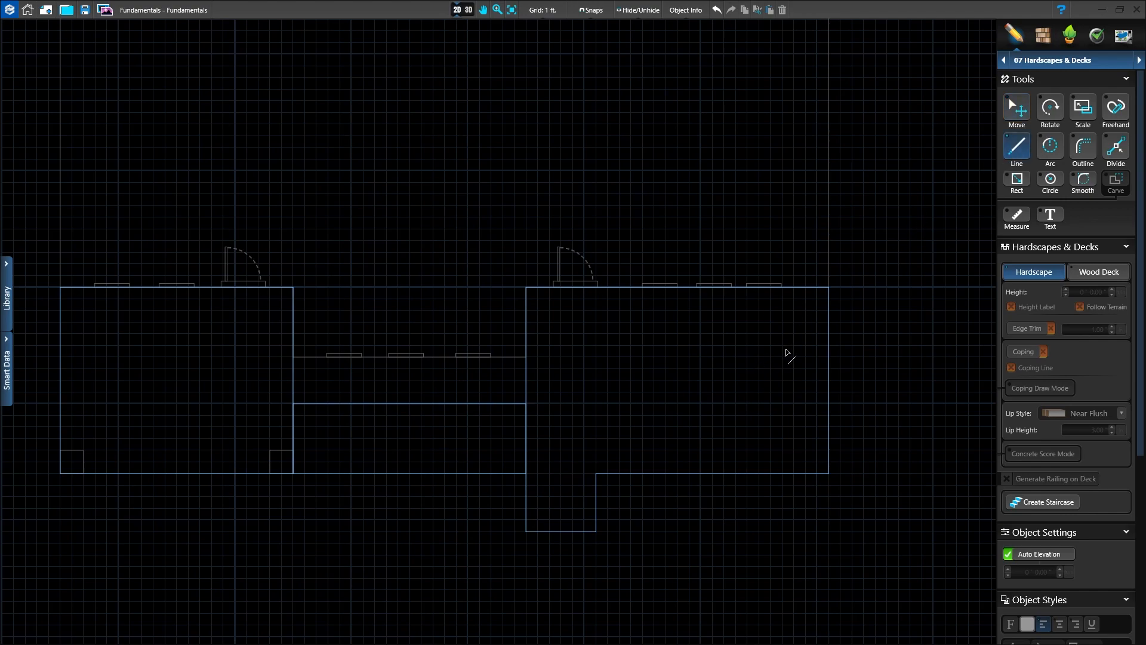
{"action": "left_click", "coordinate": [830, 289]}
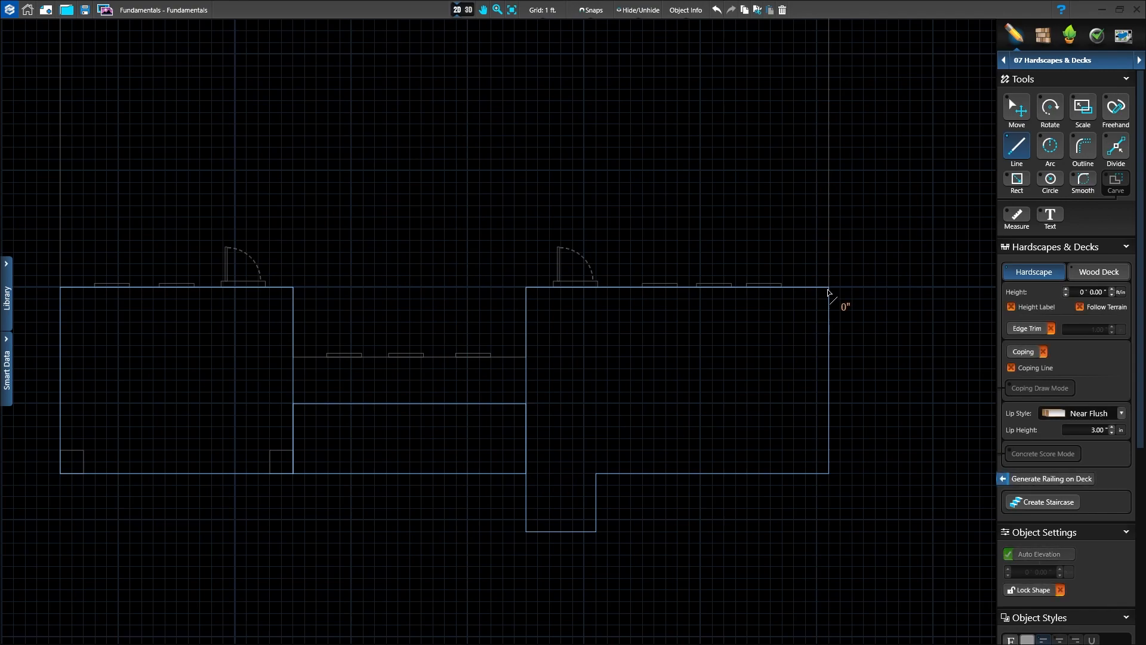
{"action": "left_click", "coordinate": [829, 404]}
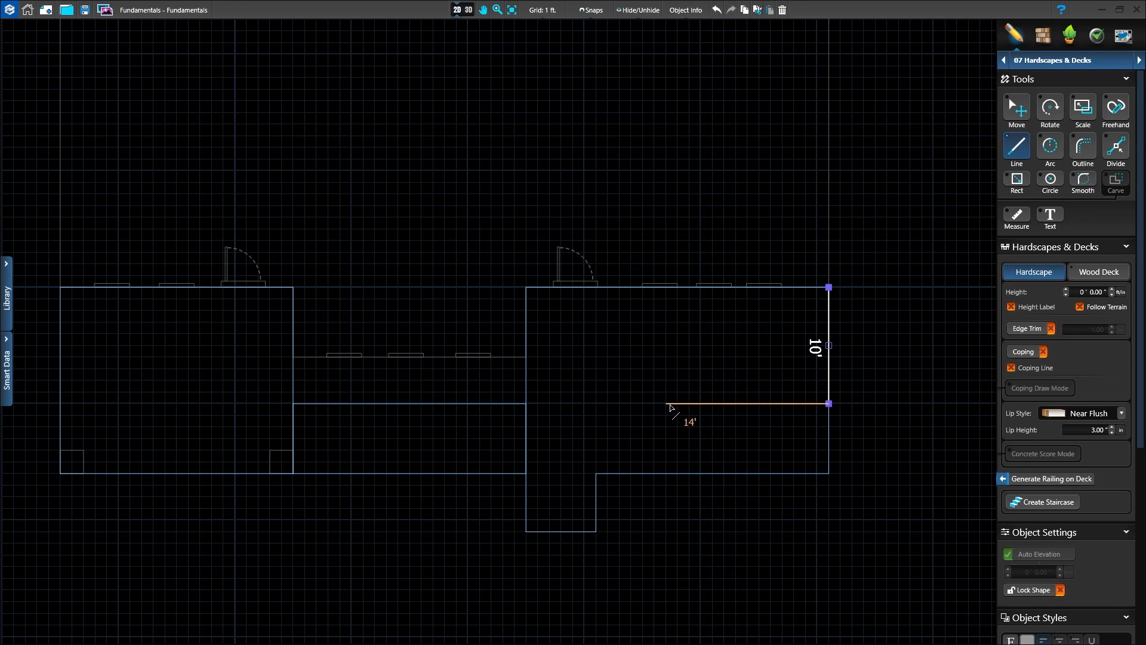
{"action": "left_click", "coordinate": [677, 404]}
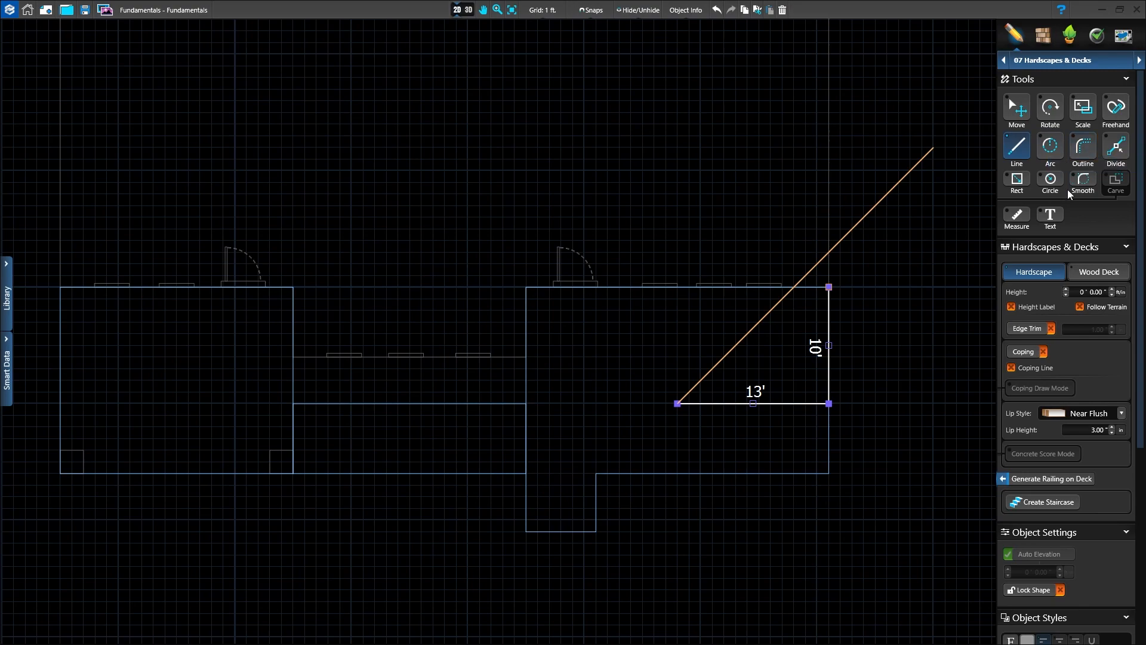
{"action": "left_click", "coordinate": [1084, 149]}
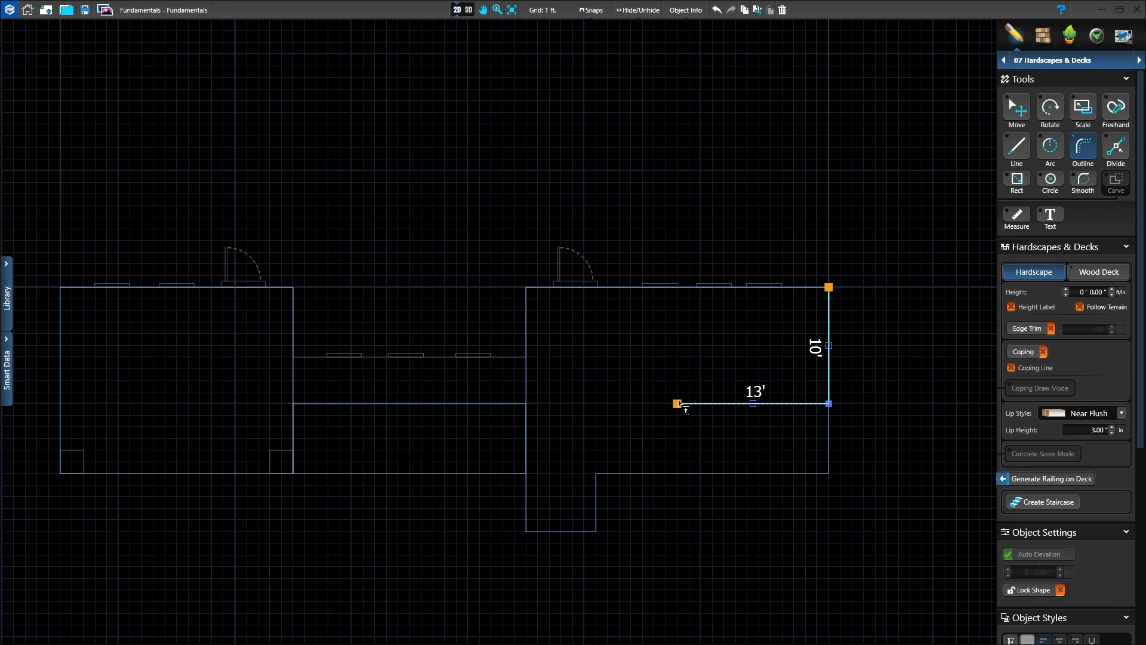
{"action": "double_click", "coordinate": [679, 403]}
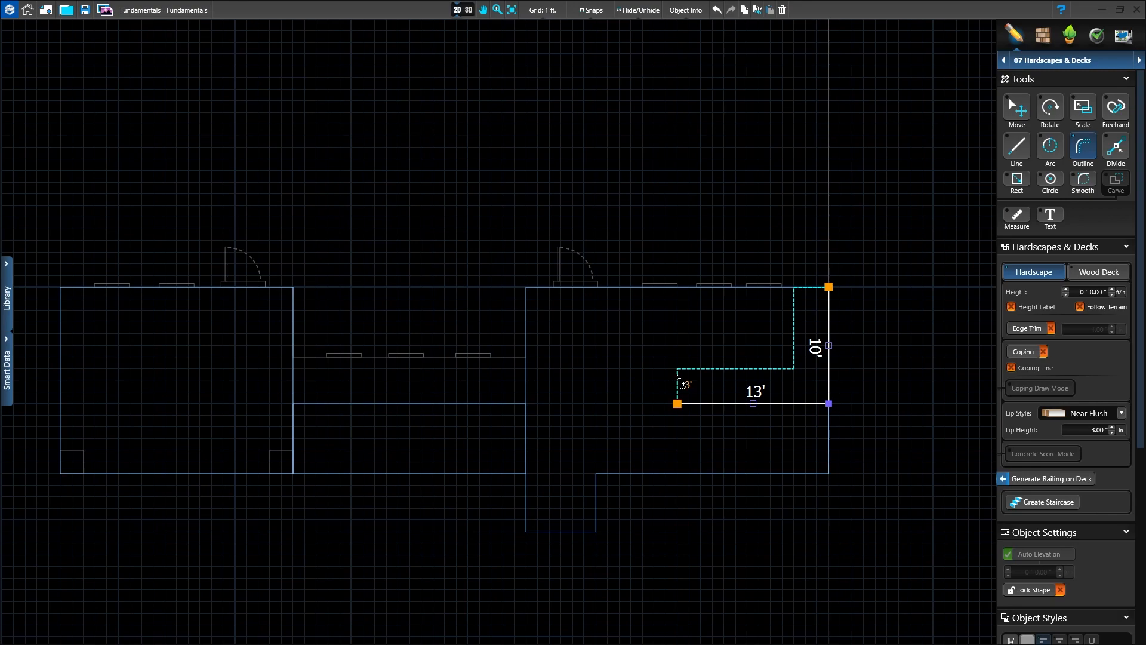
{"action": "double_click", "coordinate": [677, 376]}
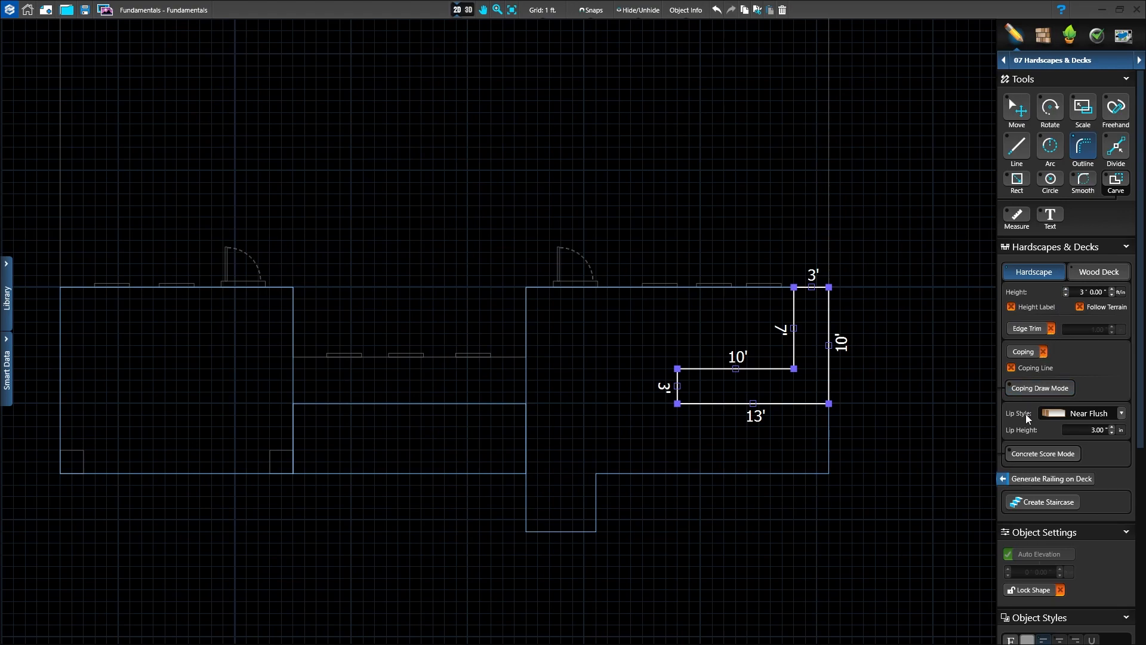
Step: Set the L-shaped hardscape's height to 3 ft and its lip style to Round
{"action": "left_click", "coordinate": [1122, 414]}
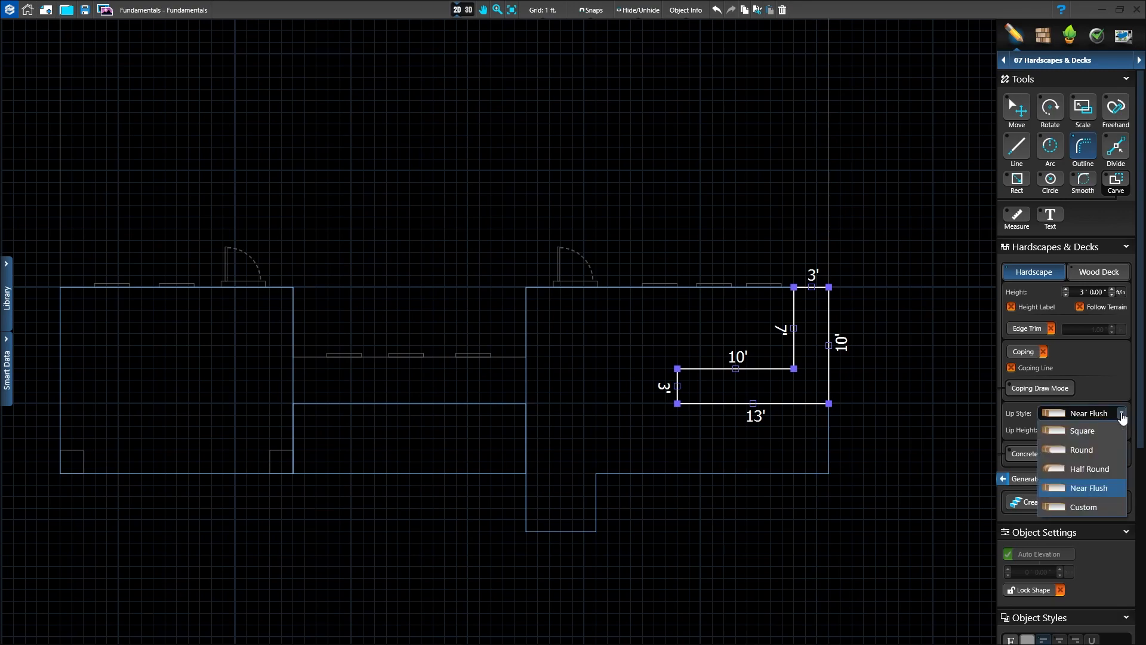
{"action": "left_click", "coordinate": [1058, 451]}
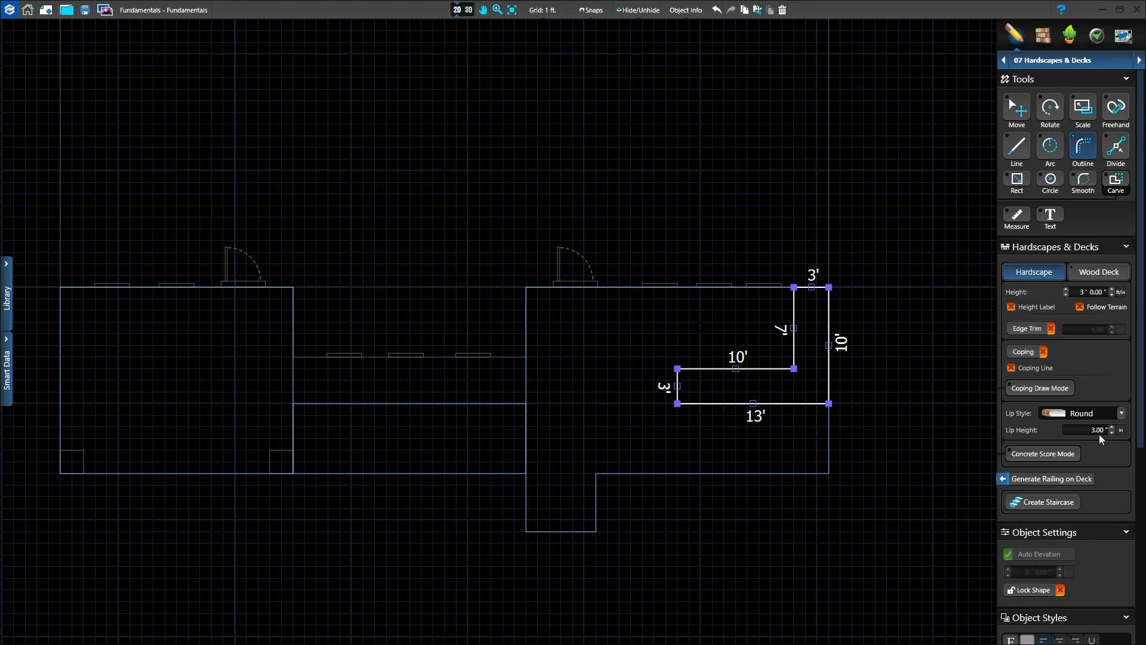
Step: Inspect the raised L-shaped counter and its rounded lip in 3D, and return to the 2D plan
{"action": "left_click", "coordinate": [468, 12]}
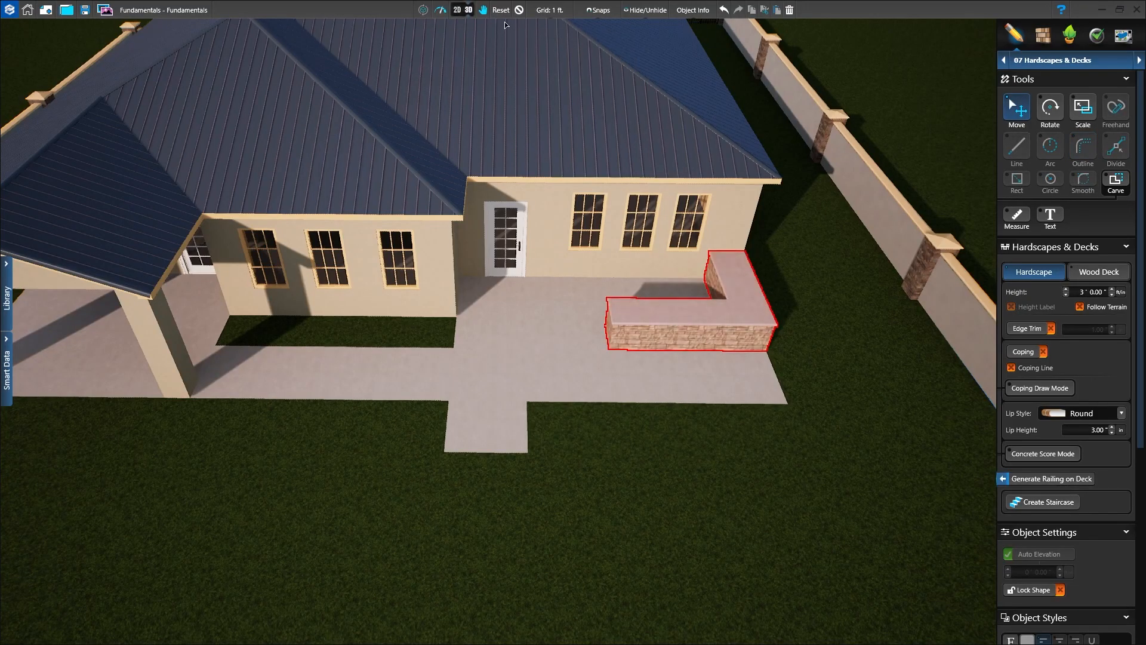
{"action": "left_click", "coordinate": [539, 98]}
{"action": "scroll", "coordinate": [677, 396], "scroll_direction": "up", "scroll_amount": 5}
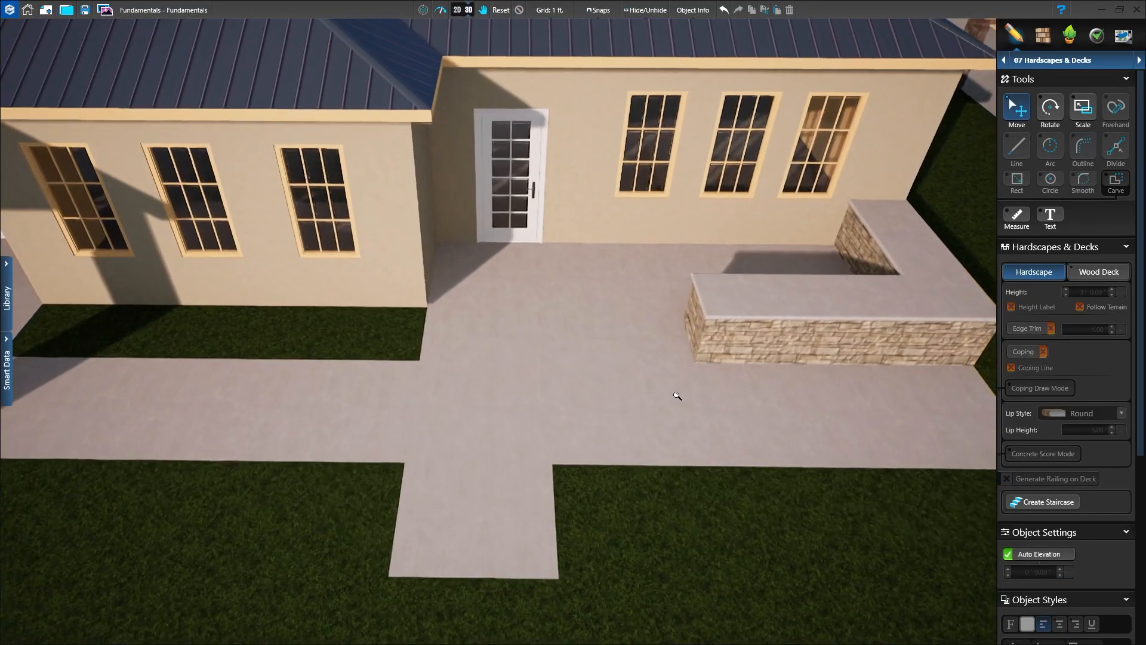
{"action": "right_click_drag", "start_coordinate": [839, 407], "coordinate": [530, 505]}
{"action": "middle_click_drag", "start_coordinate": [525, 503], "coordinate": [773, 534]}
{"action": "scroll", "coordinate": [675, 540], "scroll_direction": "up", "scroll_amount": 3}
{"action": "scroll", "coordinate": [675, 540], "scroll_direction": "down", "scroll_amount": 2}
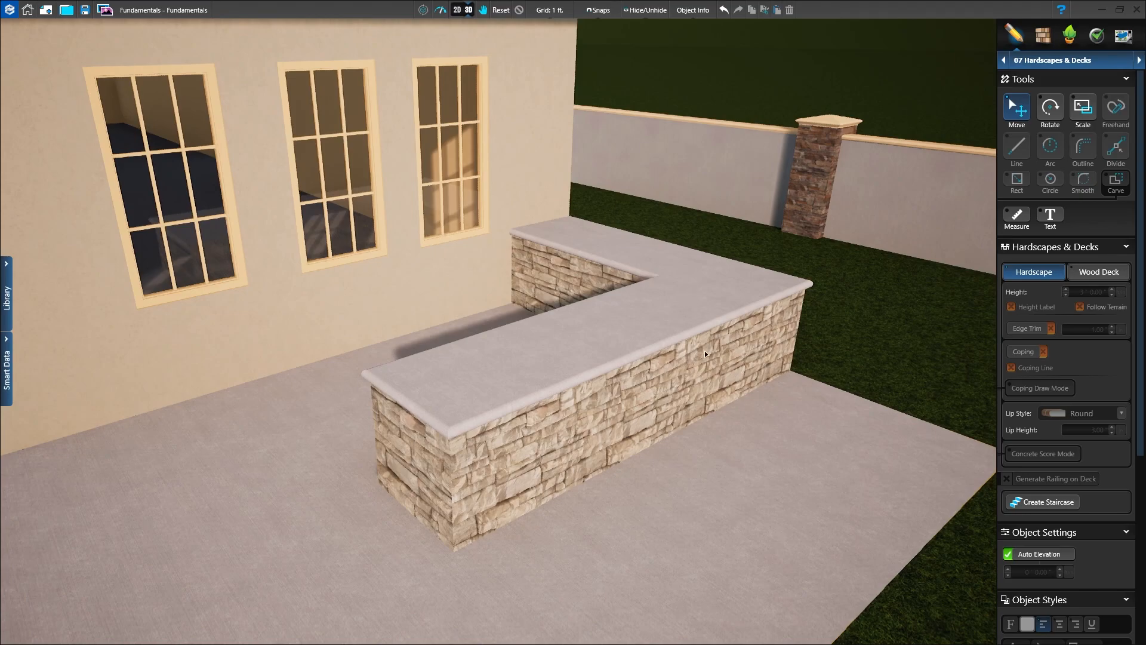
{"action": "middle_click_drag", "start_coordinate": [747, 410], "coordinate": [773, 434]}
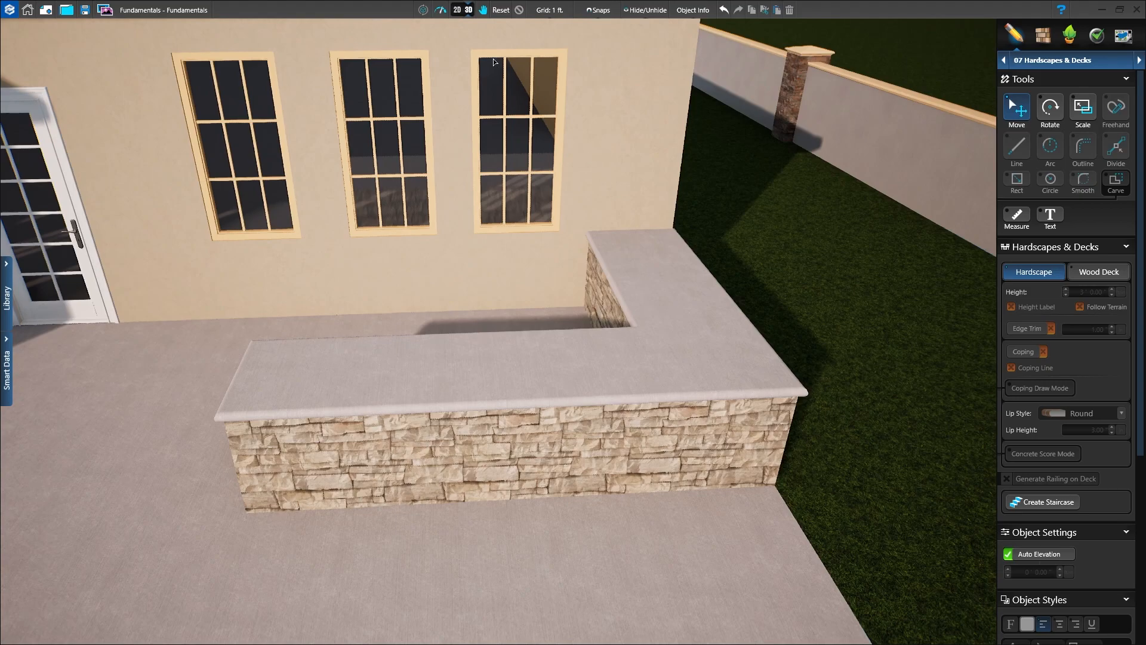
{"action": "left_click", "coordinate": [460, 12]}
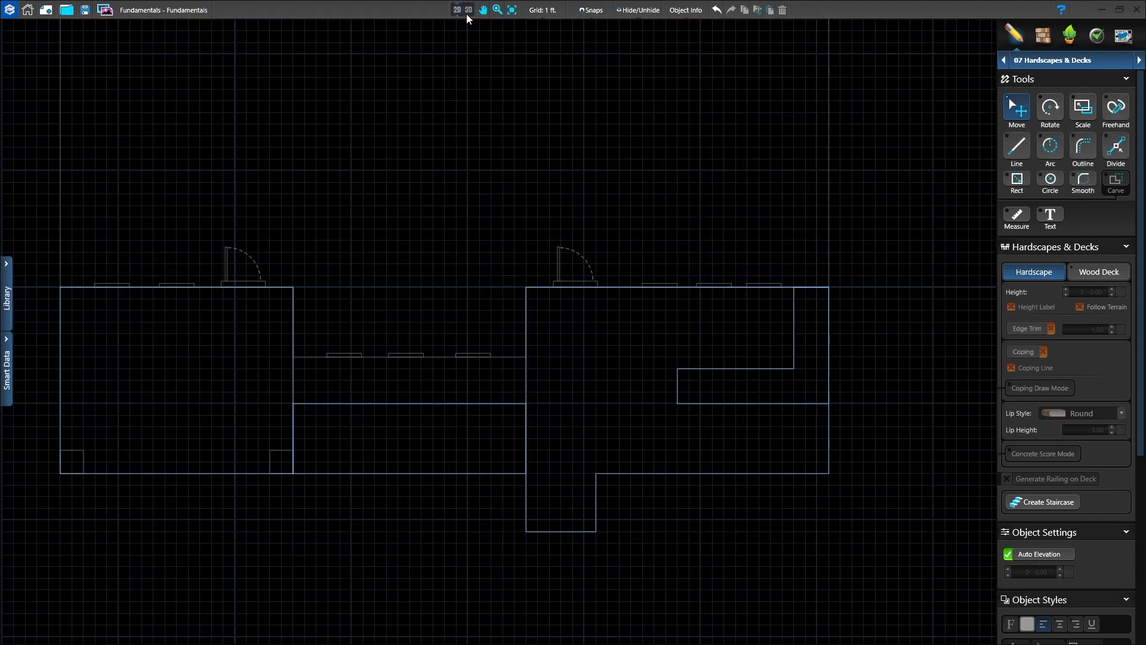
Step: Carve a 1 ft 3 in square hole into the L-shaped counter, near the end of its leg that meets the house wall
{"action": "middle_click_drag", "start_coordinate": [750, 404], "coordinate": [570, 407]}
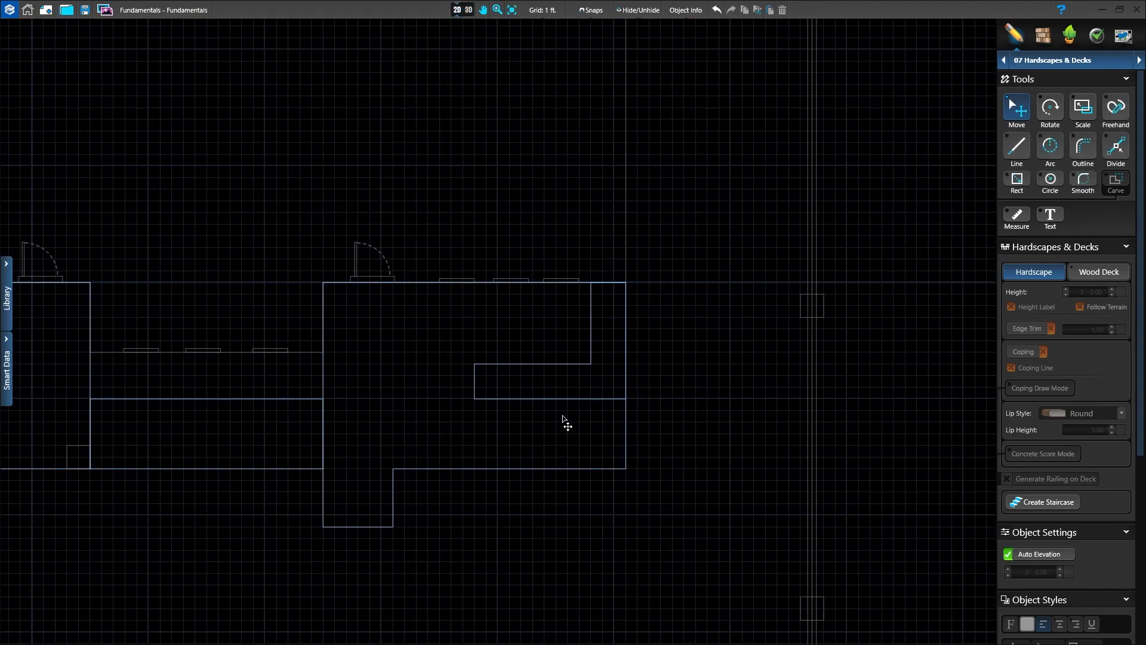
{"action": "scroll", "coordinate": [562, 414], "scroll_direction": "up", "scroll_amount": 2}
{"action": "left_click", "coordinate": [565, 378]}
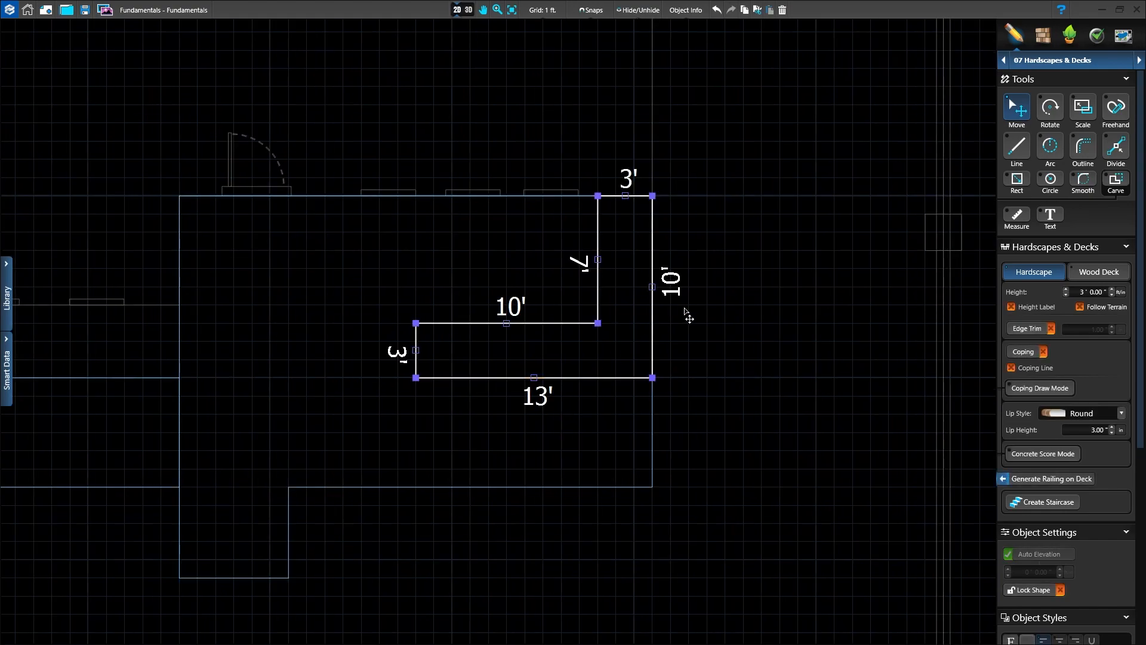
{"action": "scroll", "coordinate": [634, 300], "scroll_direction": "up", "scroll_amount": 1}
{"action": "middle_click_drag", "start_coordinate": [604, 335], "coordinate": [748, 440]}
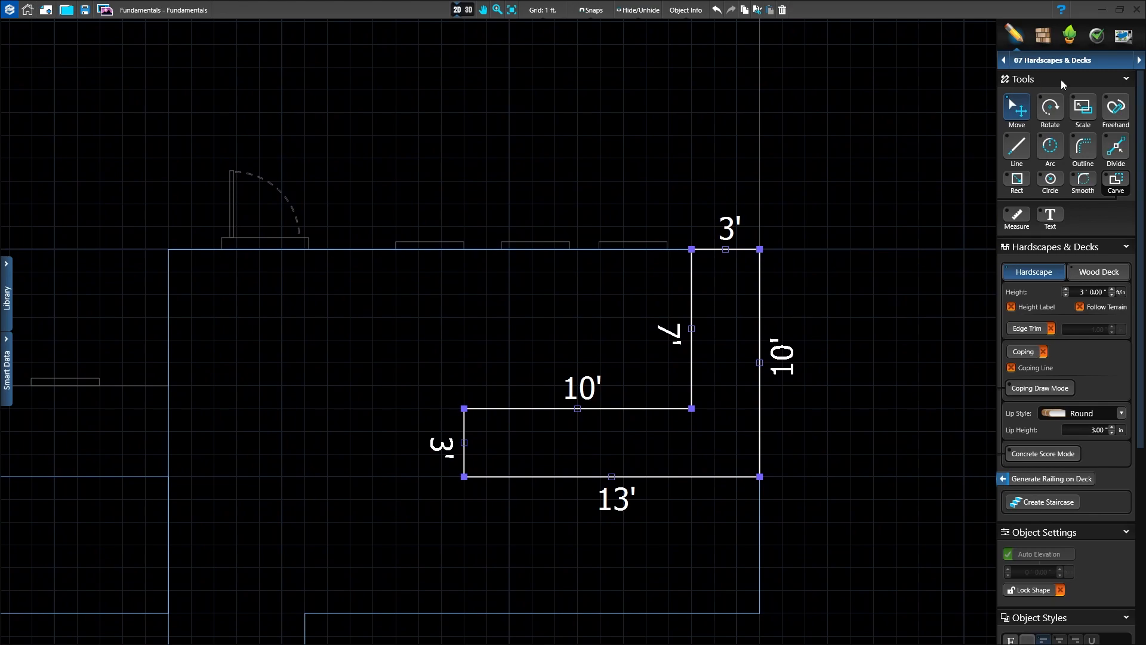
{"action": "left_click", "coordinate": [1116, 181]}
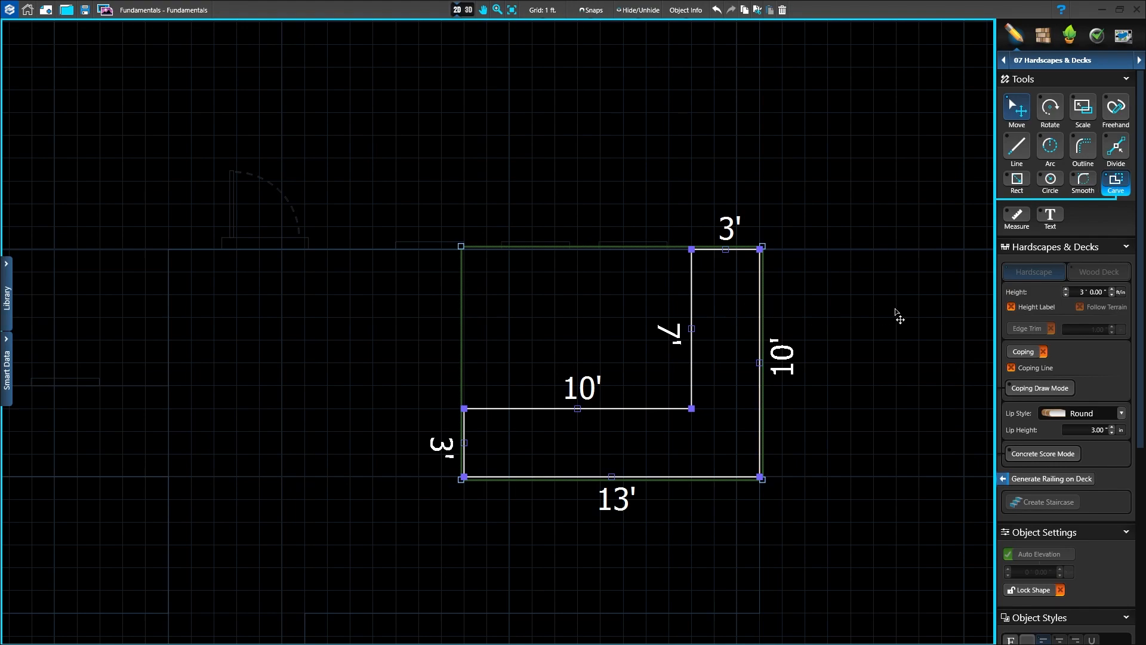
{"action": "scroll", "coordinate": [633, 546], "scroll_direction": "up", "scroll_amount": 1}
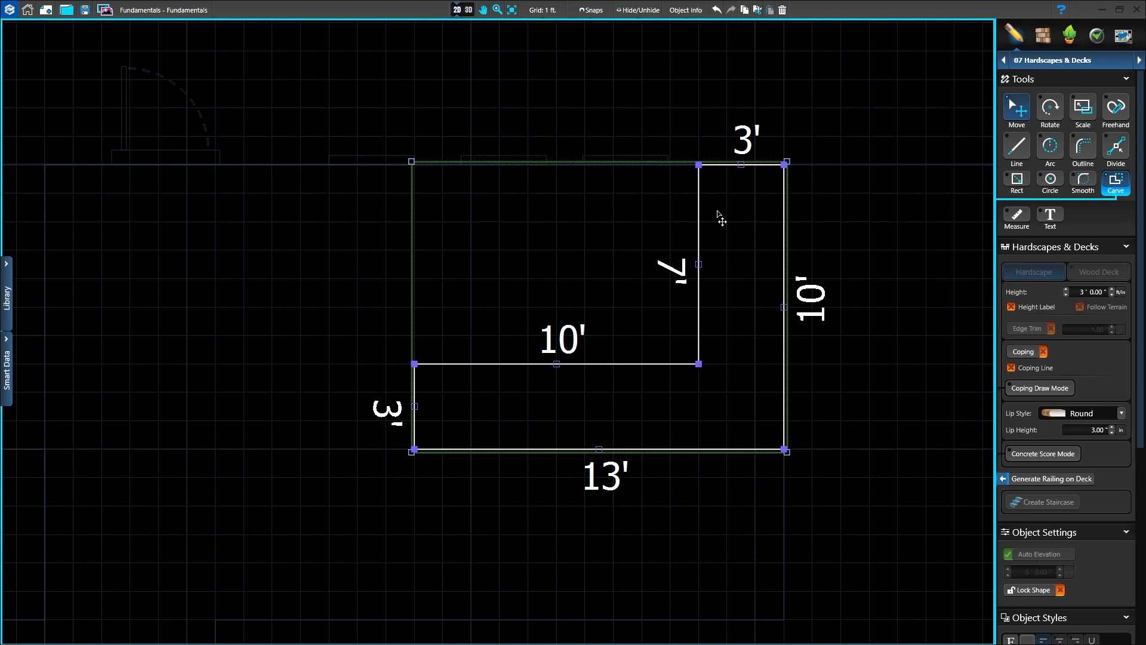
{"action": "scroll", "coordinate": [719, 215], "scroll_direction": "up", "scroll_amount": 2}
{"action": "scroll", "coordinate": [708, 212], "scroll_direction": "up", "scroll_amount": 2}
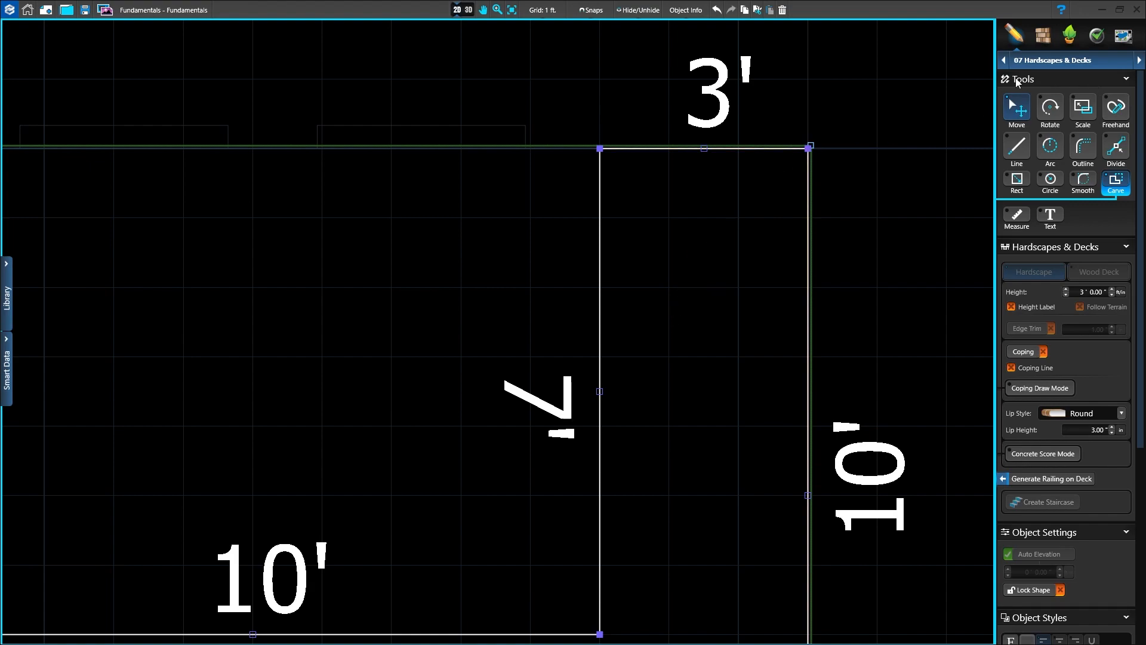
{"action": "left_click", "coordinate": [1017, 179]}
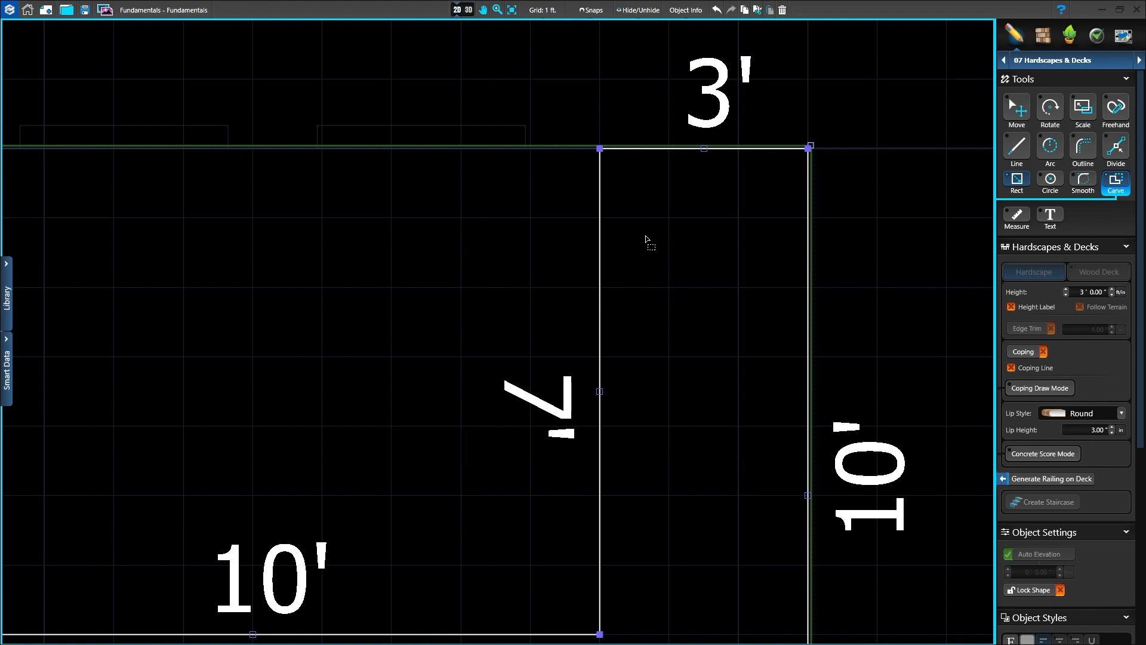
{"action": "left_click_drag", "start_coordinate": [640, 236], "coordinate": [711, 324]}
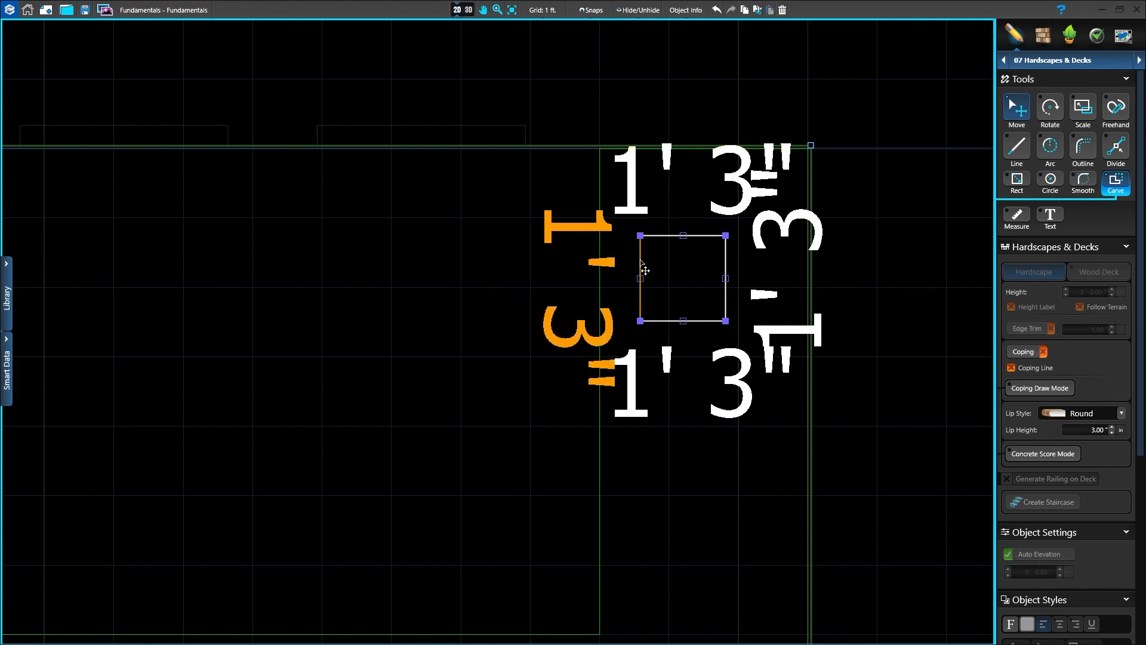
Step: Move the square hole closer to the counter's inner edge and slightly farther from the house, and finish carving
{"action": "left_click_drag", "start_coordinate": [645, 271], "coordinate": [618, 297]}
{"action": "scroll", "coordinate": [648, 512], "scroll_direction": "down", "scroll_amount": 5}
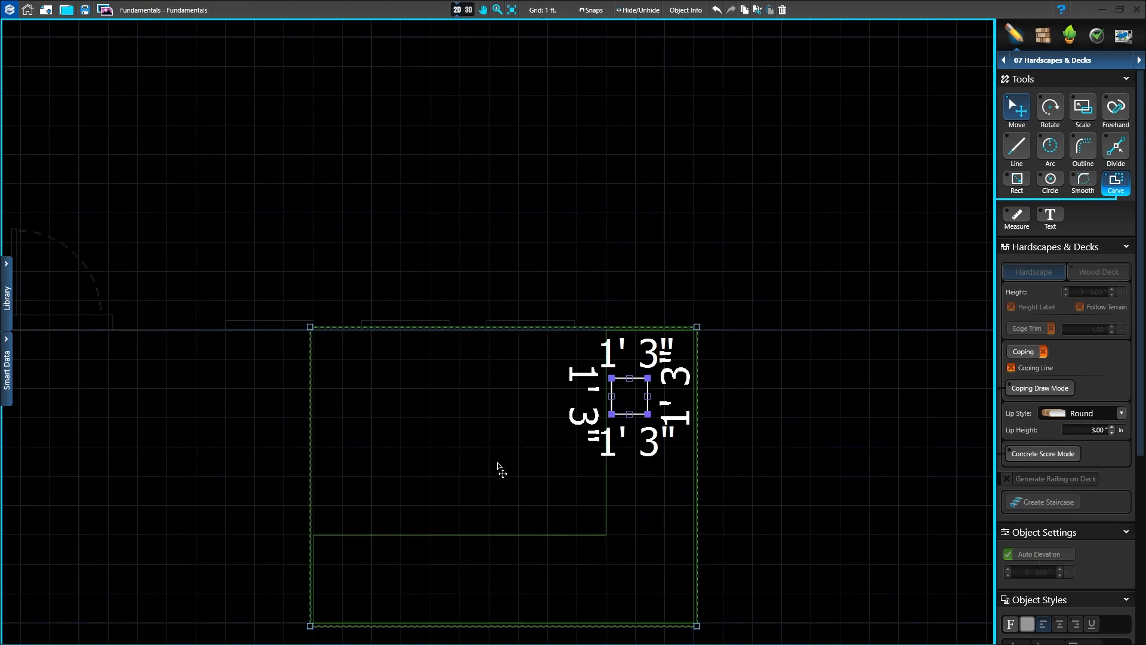
{"action": "middle_click_drag", "start_coordinate": [499, 474], "coordinate": [535, 385]}
{"action": "left_click", "coordinate": [816, 404]}
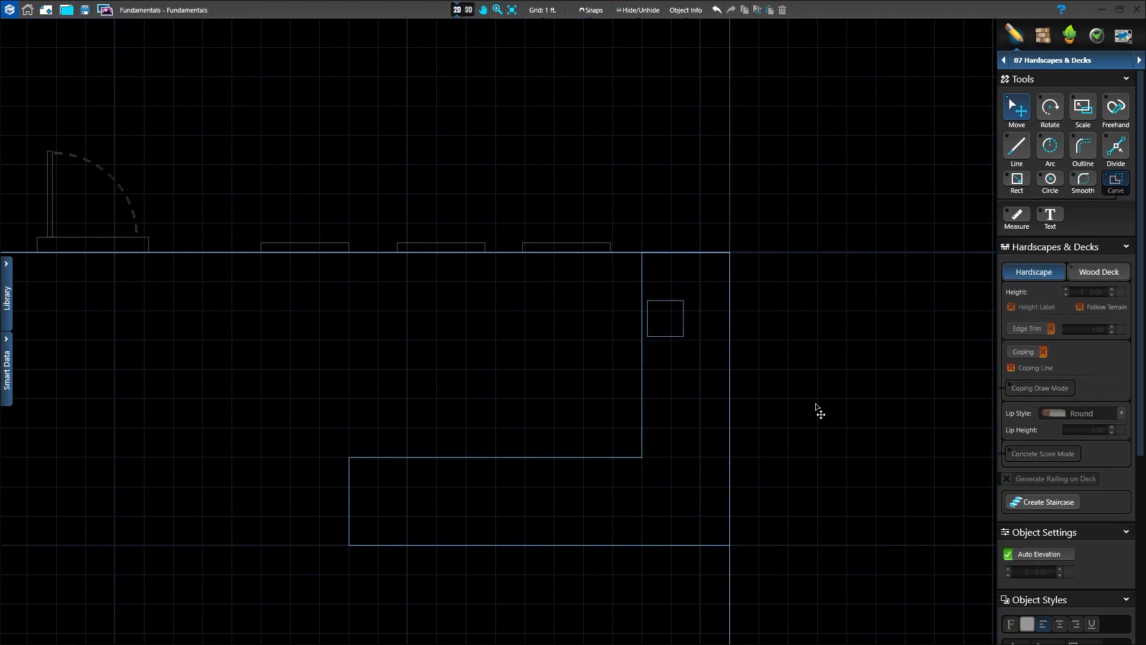
Step: Inspect the carved square opening in the counter top in 3D, from close up and from the yard
{"action": "left_click", "coordinate": [465, 12]}
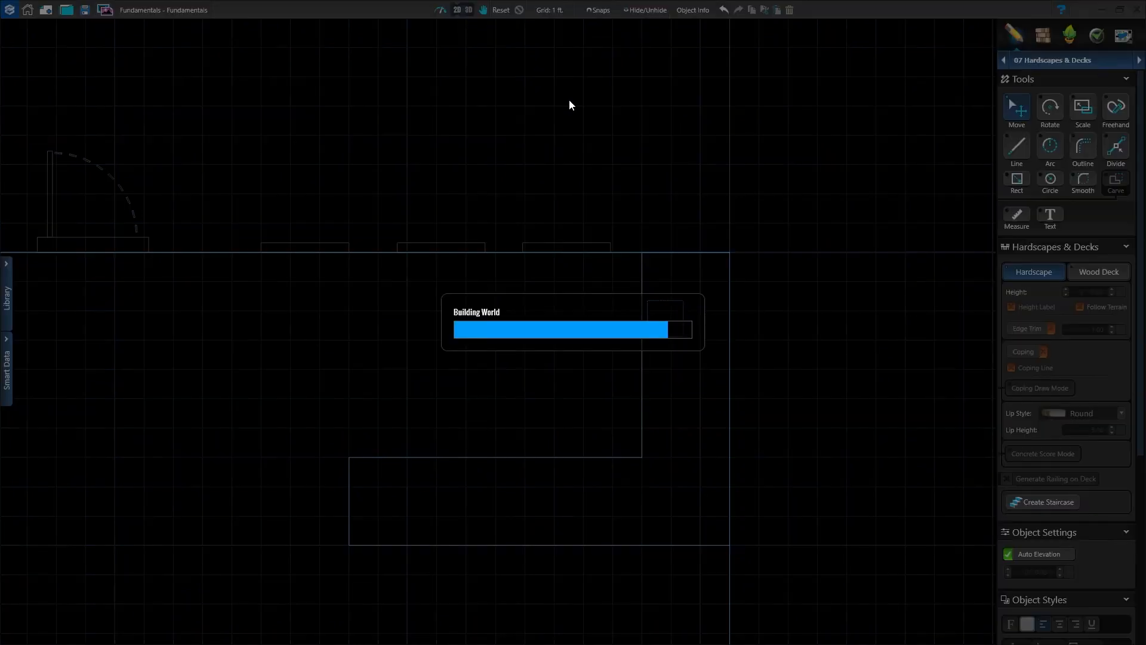
{"action": "left_click_drag", "start_coordinate": [763, 518], "coordinate": [806, 608]}
{"action": "right_click_drag", "start_coordinate": [701, 280], "coordinate": [670, 356]}
{"action": "scroll", "coordinate": [668, 347], "scroll_direction": "up", "scroll_amount": 5}
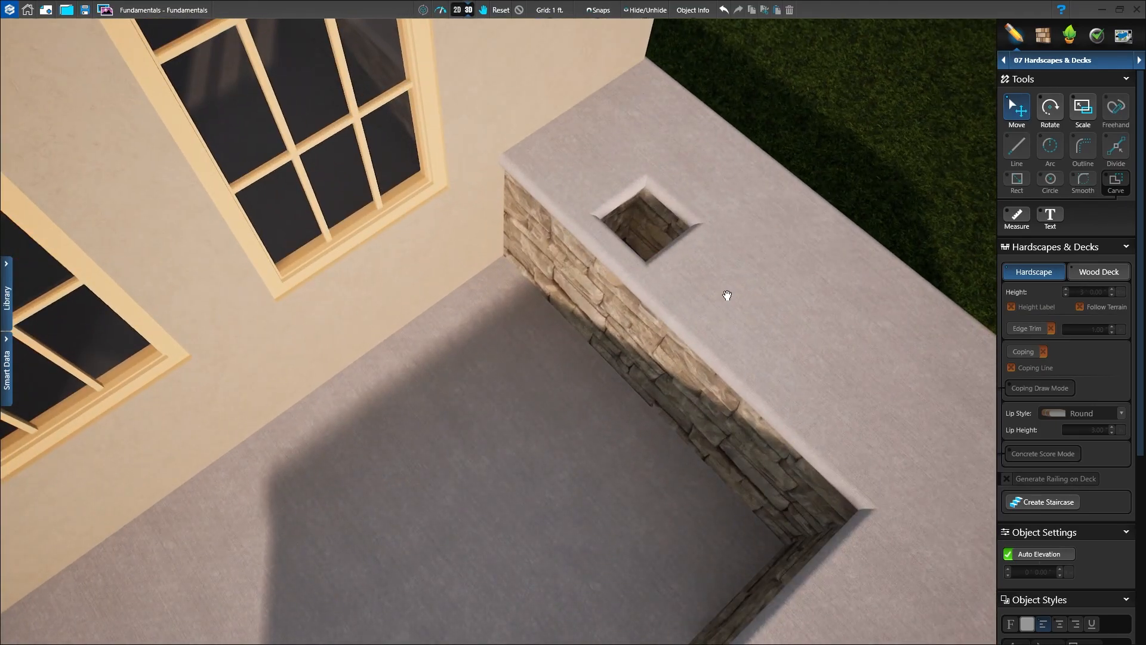
{"action": "right_click_drag", "start_coordinate": [728, 293], "coordinate": [588, 483]}
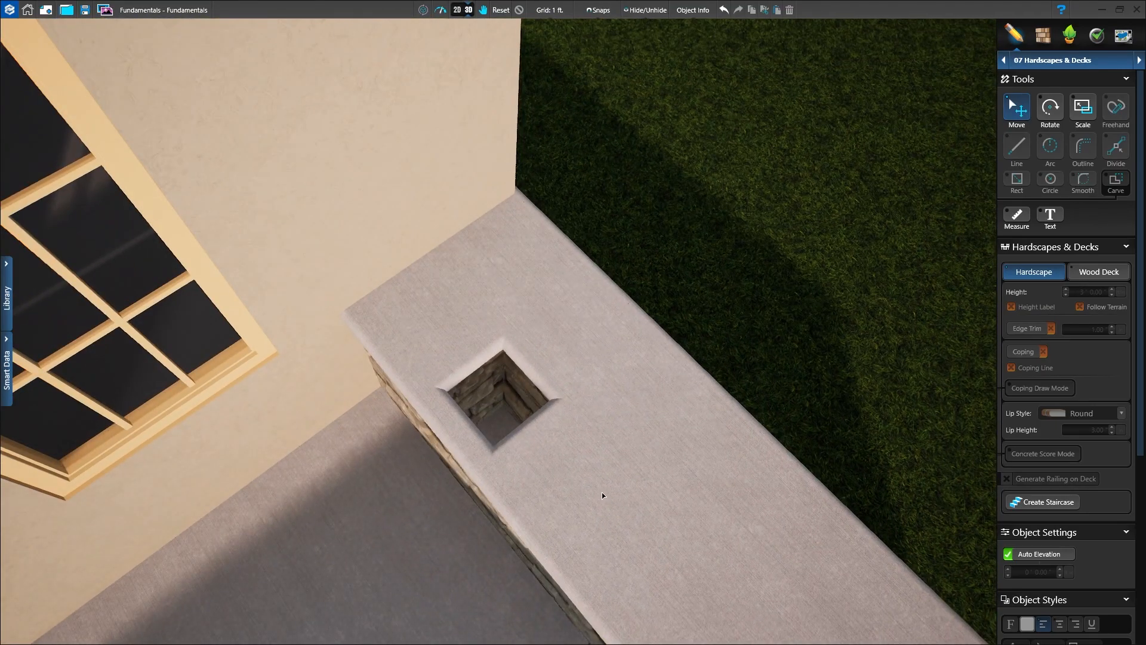
{"action": "right_click_drag", "start_coordinate": [598, 511], "coordinate": [639, 212]}
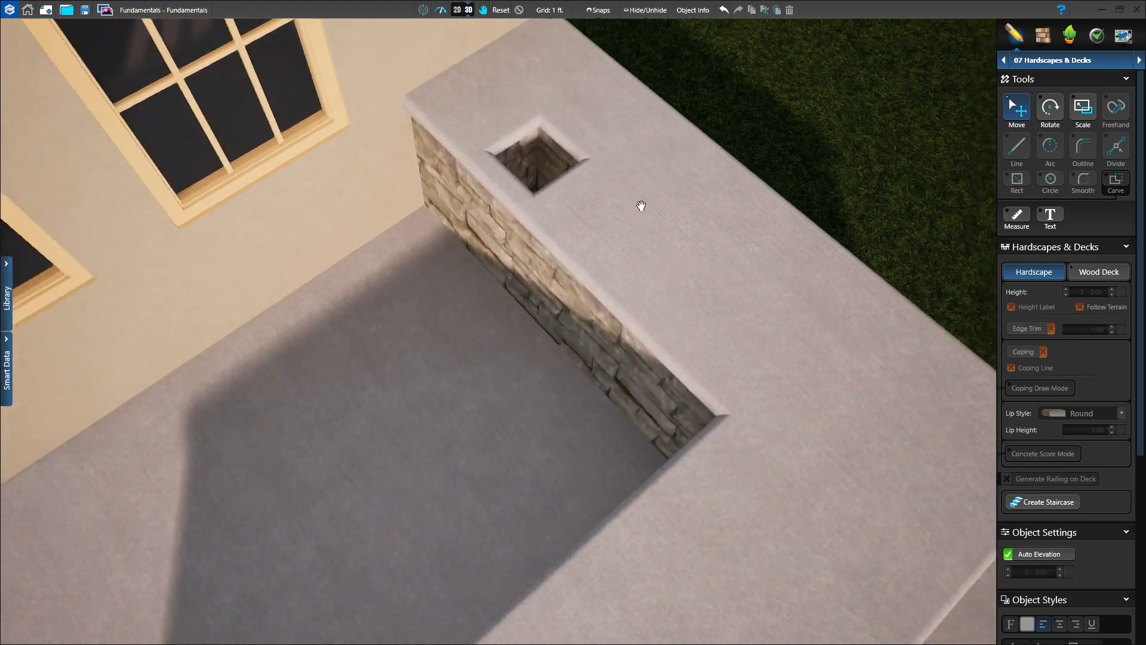
{"action": "scroll", "coordinate": [655, 247], "scroll_direction": "down", "scroll_amount": 10}
{"action": "left_click_drag", "start_coordinate": [645, 472], "coordinate": [562, 341]}
{"action": "right_click_drag", "start_coordinate": [550, 345], "coordinate": [643, 368]}
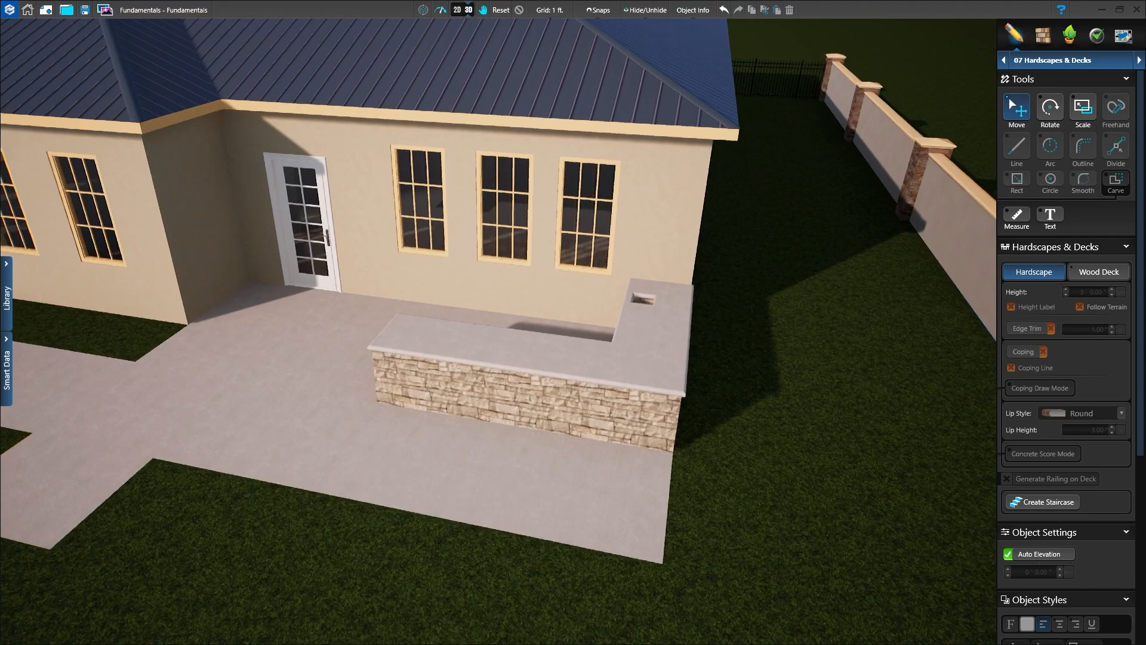
Step: Examine the whole house, patios and boundary wall in 3D from the back and the front, and return to the 2D plan
{"action": "scroll", "coordinate": [718, 313], "scroll_direction": "down", "scroll_amount": 6}
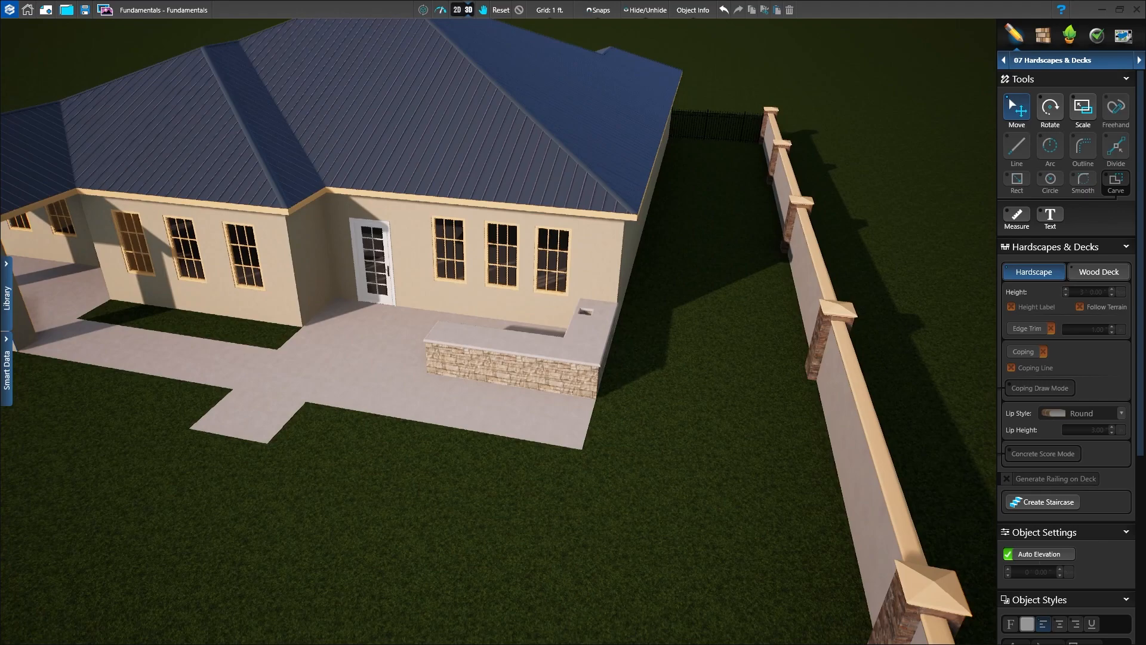
{"action": "scroll", "coordinate": [498, 387], "scroll_direction": "down", "scroll_amount": 3}
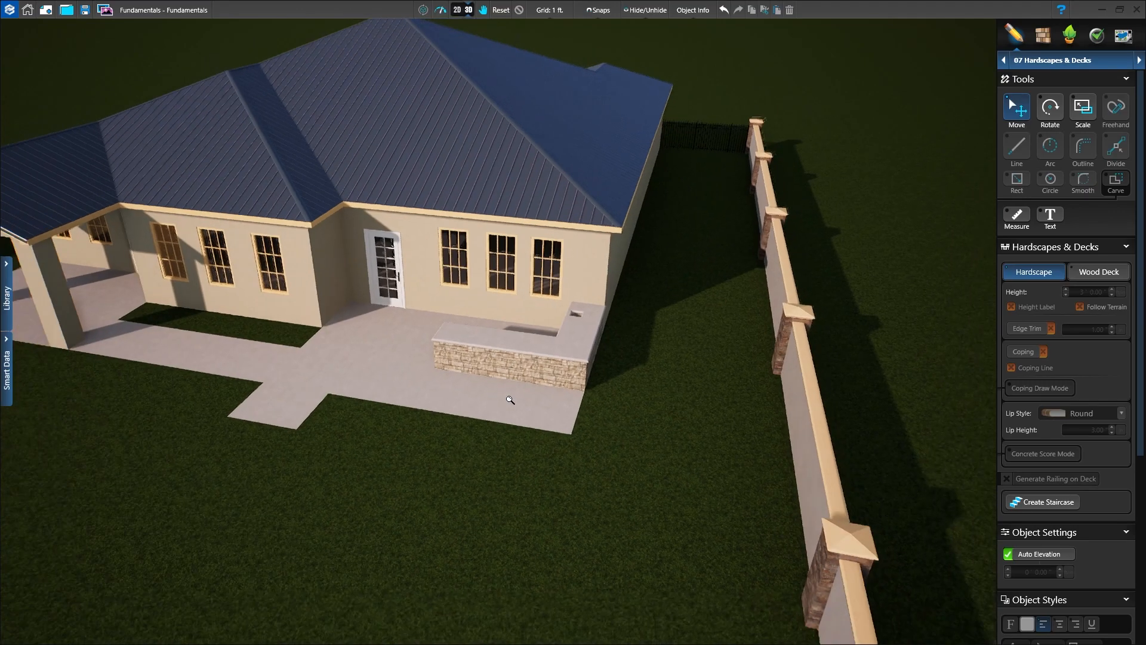
{"action": "left_click_drag", "start_coordinate": [494, 434], "coordinate": [542, 429]}
{"action": "right_click_drag", "start_coordinate": [573, 422], "coordinate": [696, 417]}
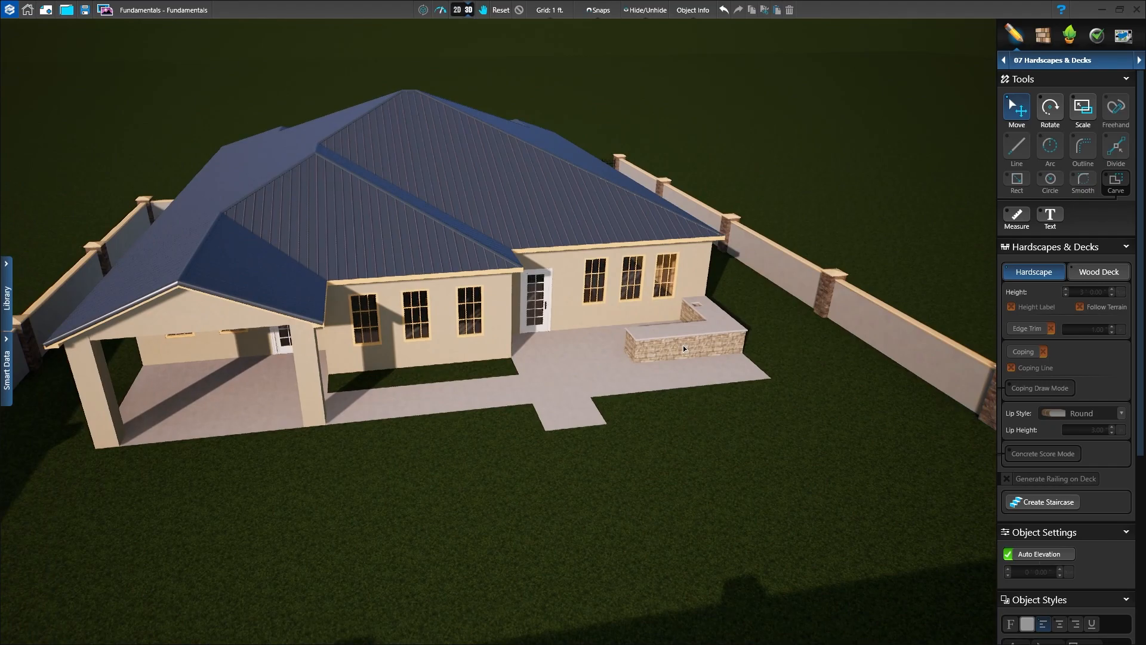
{"action": "left_click_drag", "start_coordinate": [679, 383], "coordinate": [656, 397]}
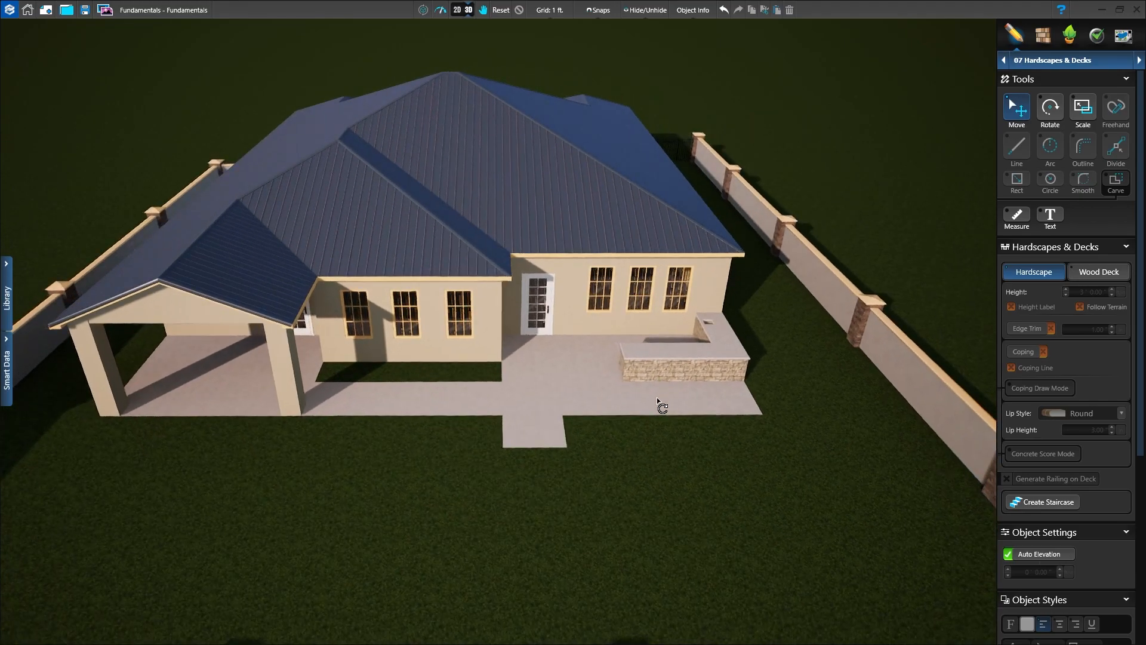
{"action": "left_click_drag", "start_coordinate": [313, 450], "coordinate": [479, 426]}
{"action": "scroll", "coordinate": [477, 428], "scroll_direction": "down", "scroll_amount": 8}
{"action": "left_click_drag", "start_coordinate": [338, 513], "coordinate": [597, 434]}
{"action": "left_click_drag", "start_coordinate": [462, 488], "coordinate": [528, 467]}
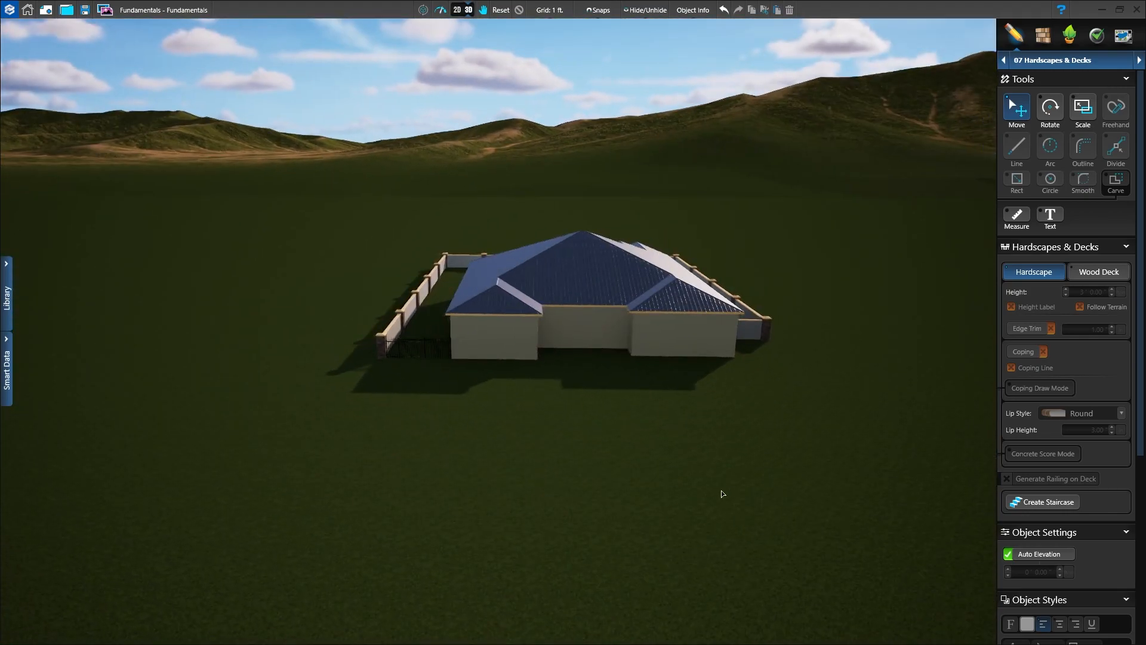
{"action": "scroll", "coordinate": [636, 482], "scroll_direction": "up", "scroll_amount": 5}
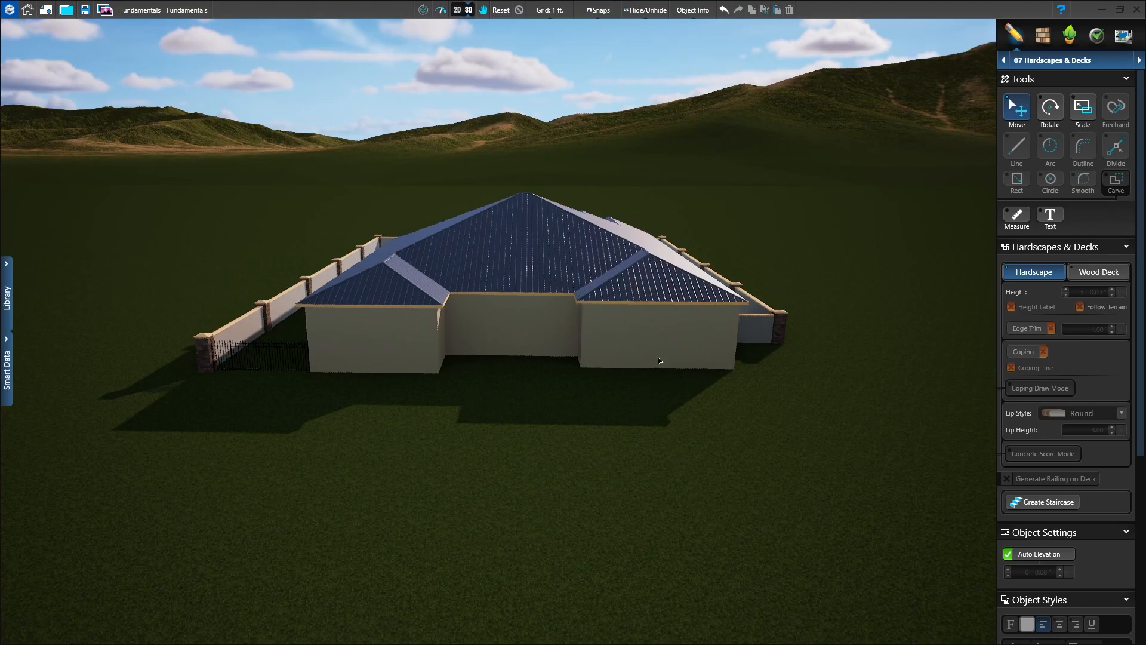
{"action": "left_click", "coordinate": [458, 10]}
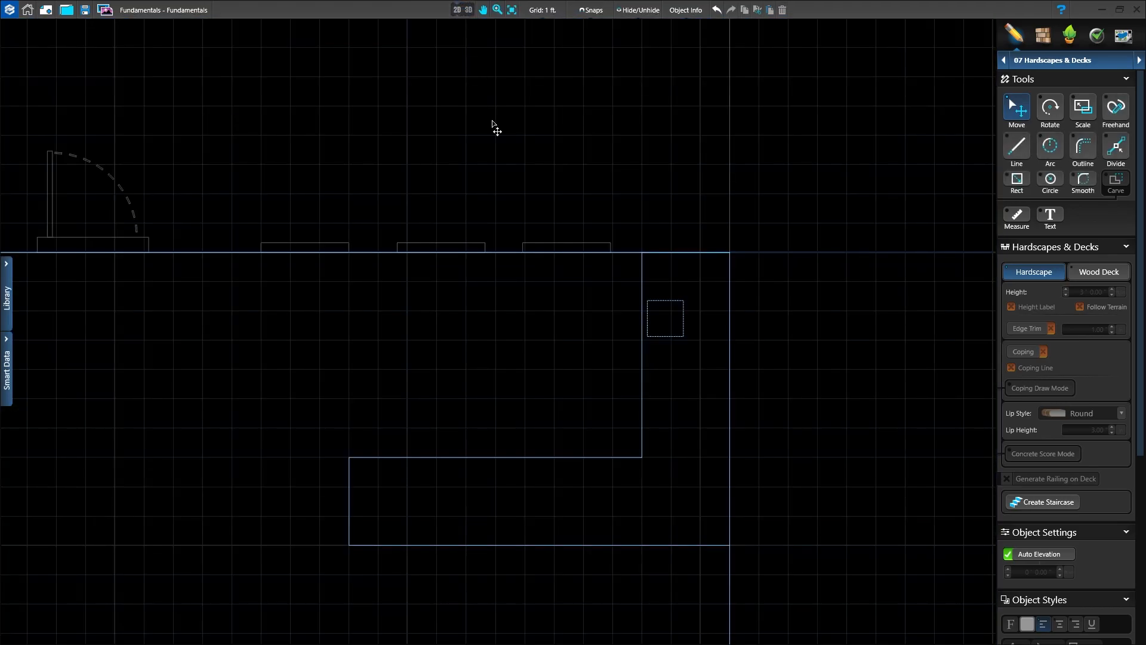
Step: Draw a 24 ft by 20 ft rectangular hardscape extending outward from the front wall of the house's upper-left wing
{"action": "scroll", "coordinate": [507, 343], "scroll_direction": "down", "scroll_amount": 10}
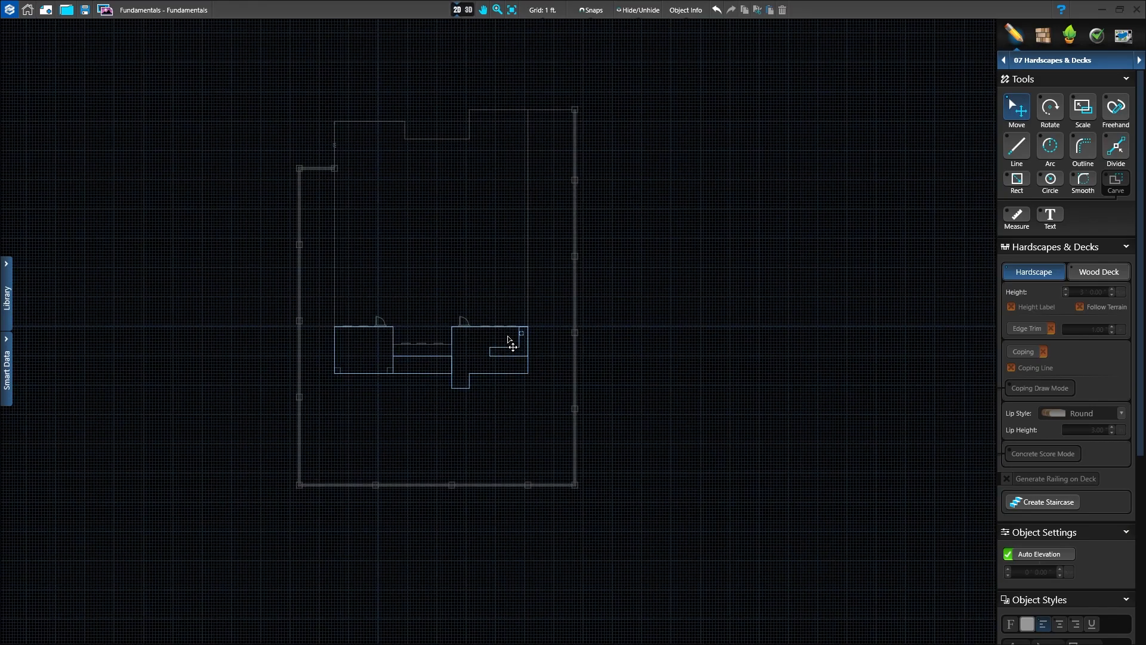
{"action": "middle_click_drag", "start_coordinate": [442, 234], "coordinate": [578, 487]}
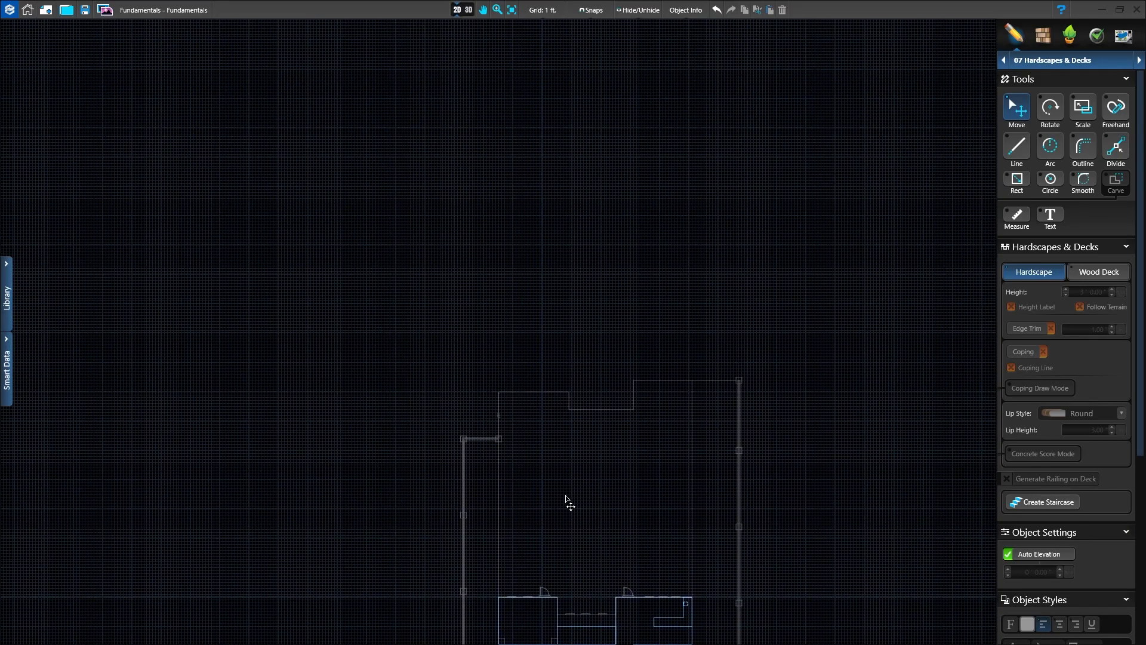
{"action": "scroll", "coordinate": [521, 362], "scroll_direction": "up", "scroll_amount": 3}
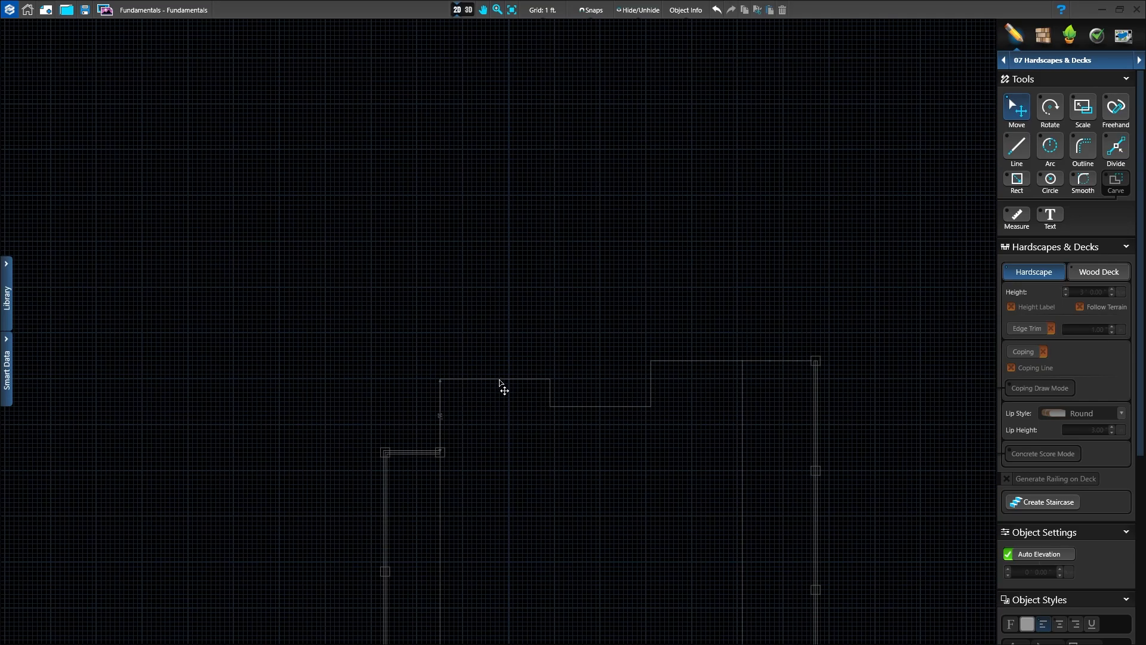
{"action": "scroll", "coordinate": [500, 380], "scroll_direction": "up", "scroll_amount": 2}
{"action": "scroll", "coordinate": [499, 380], "scroll_direction": "up", "scroll_amount": 1}
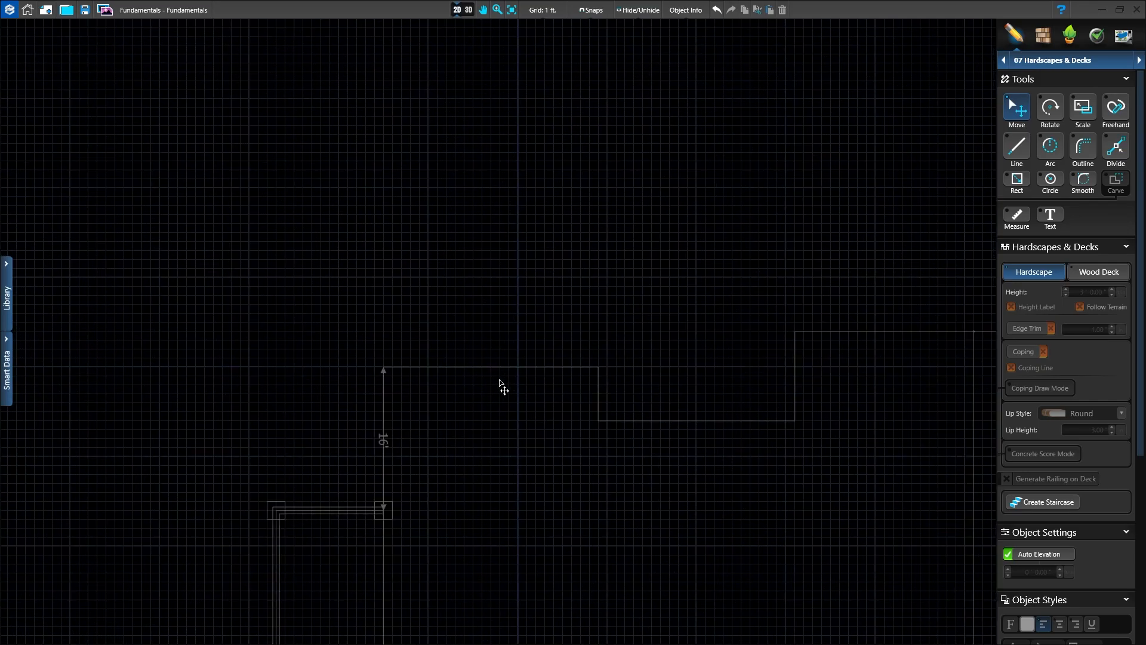
{"action": "scroll", "coordinate": [500, 383], "scroll_direction": "up", "scroll_amount": 1}
{"action": "middle_click_drag", "start_coordinate": [509, 386], "coordinate": [514, 490]}
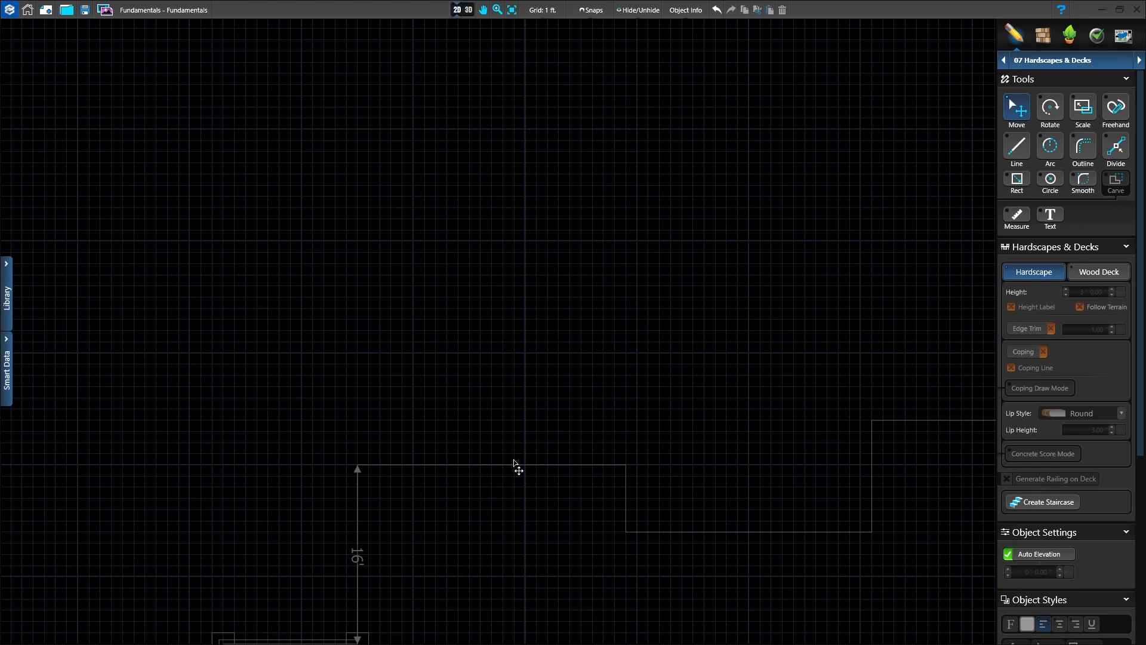
{"action": "left_click", "coordinate": [1015, 180]}
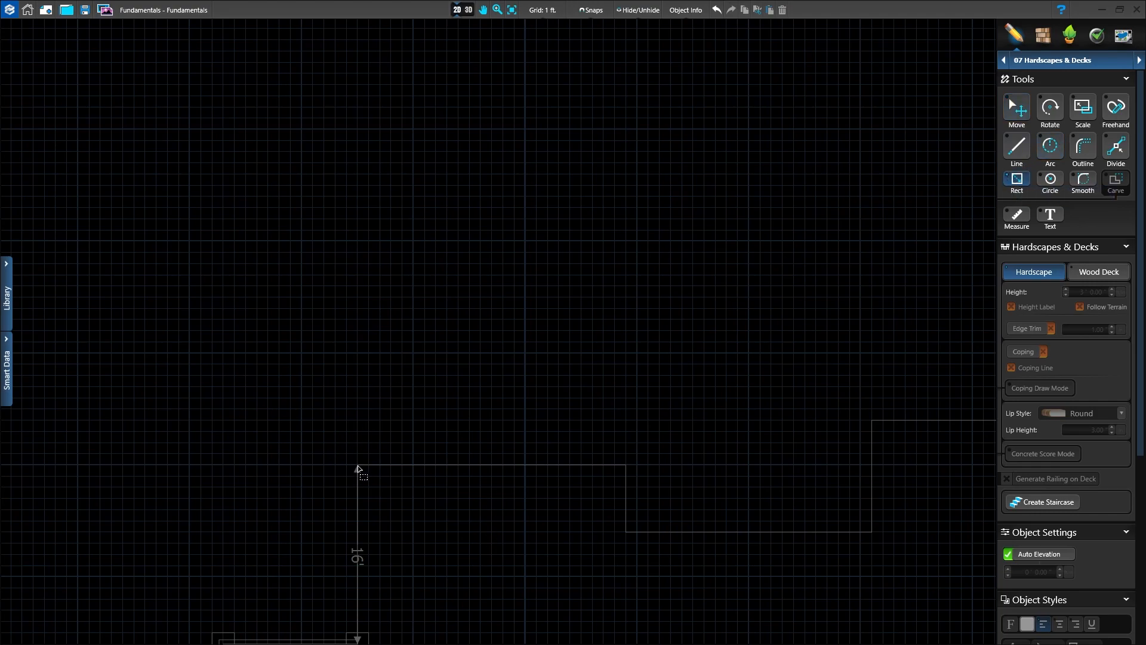
{"action": "left_click_drag", "start_coordinate": [357, 465], "coordinate": [621, 425]}
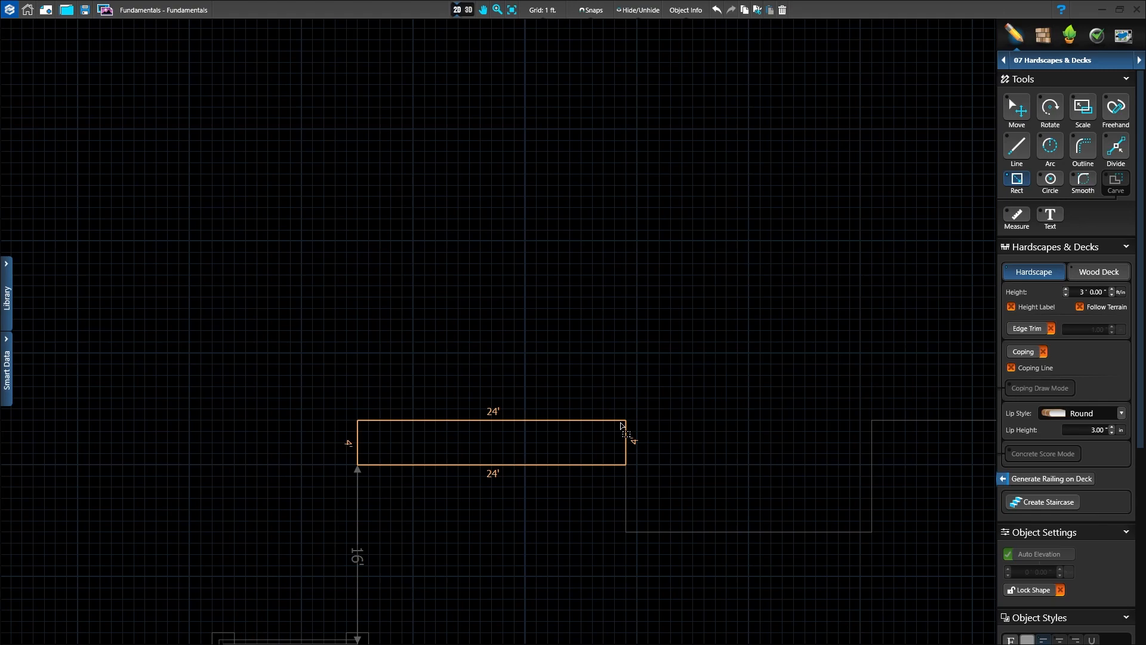
{"action": "left_click_drag", "start_coordinate": [621, 426], "coordinate": [625, 241]}
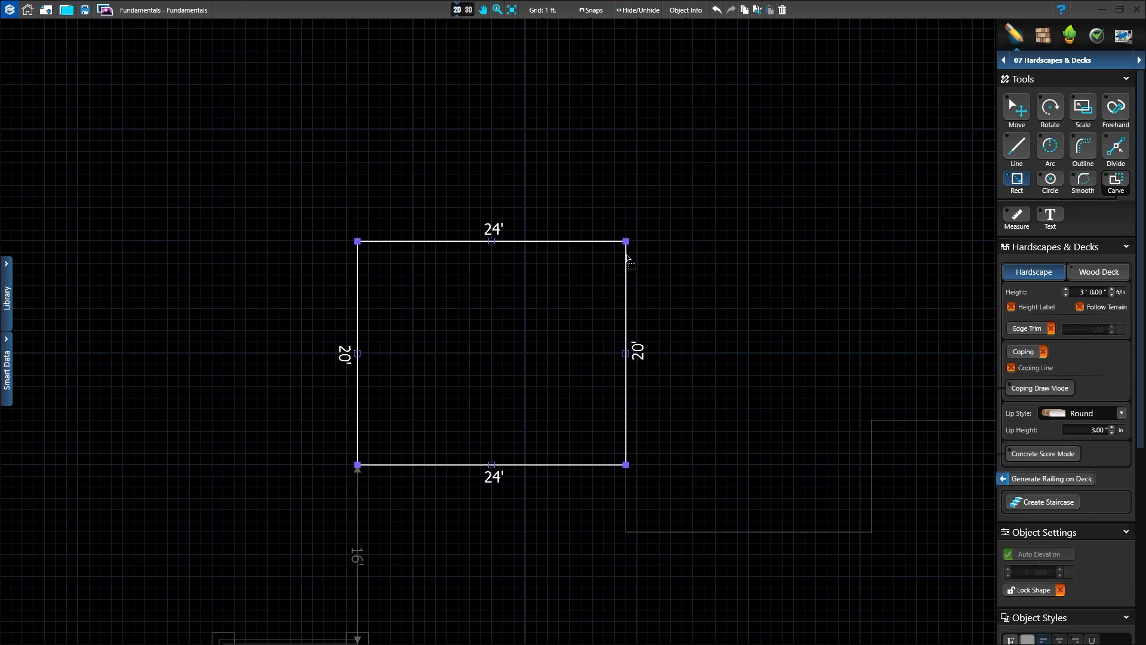
{"action": "middle_click_drag", "start_coordinate": [693, 421], "coordinate": [595, 383]}
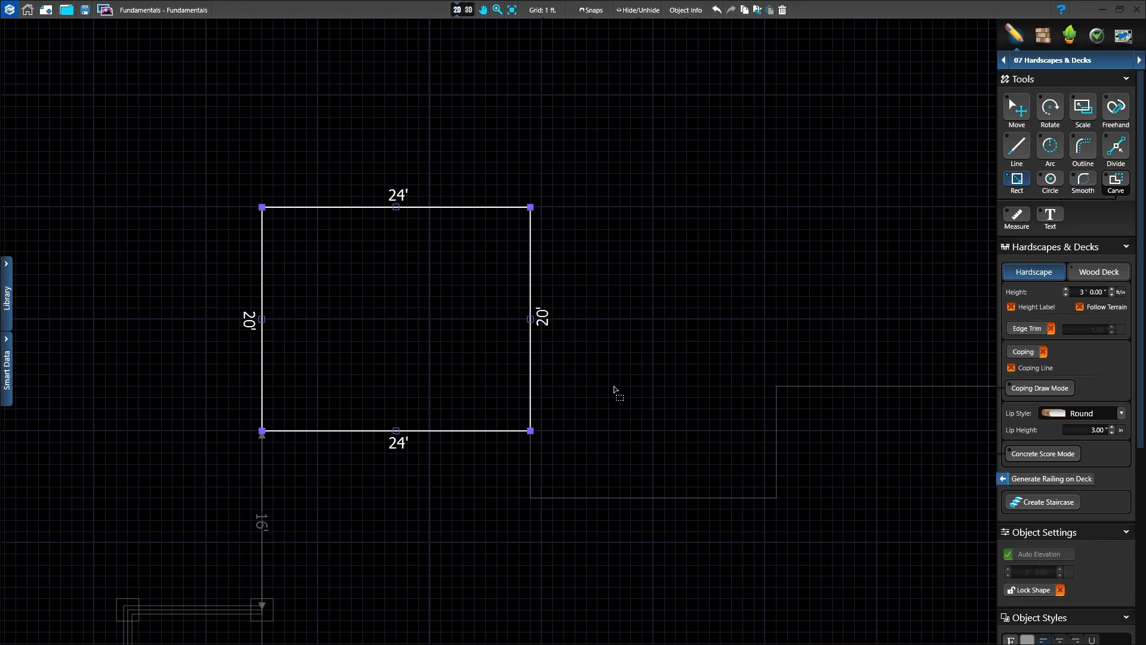
{"action": "scroll", "coordinate": [614, 392], "scroll_direction": "down", "scroll_amount": 1}
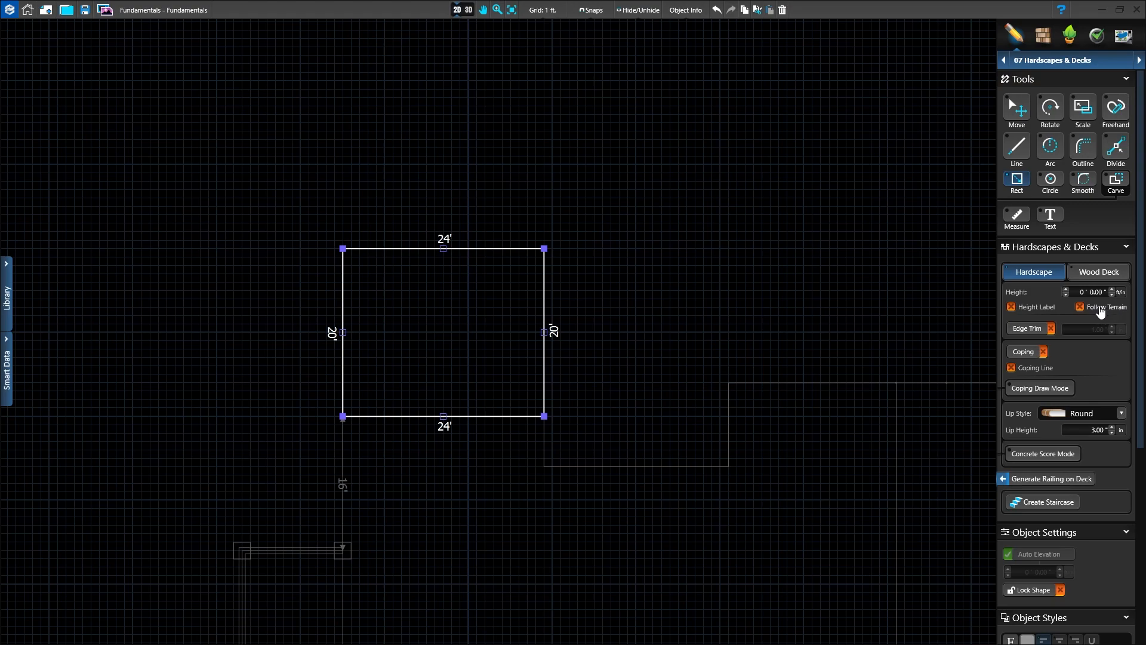
Step: Turn on Follow Terrain for the 24 ft by 20 ft hardscape, and draw a 10 ft by 18 ft non-terrain-following hardscape outward from the recessed front wall
{"action": "left_click", "coordinate": [1079, 308]}
{"action": "middle_click_drag", "start_coordinate": [680, 517], "coordinate": [564, 455]}
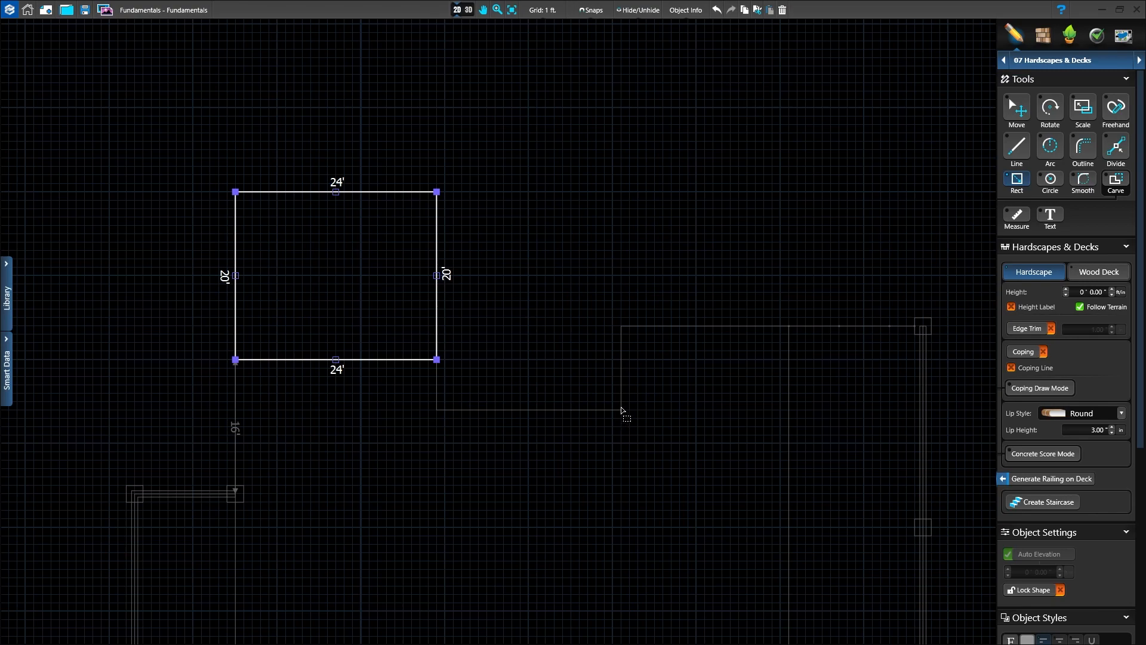
{"action": "left_click_drag", "start_coordinate": [622, 410], "coordinate": [540, 259]}
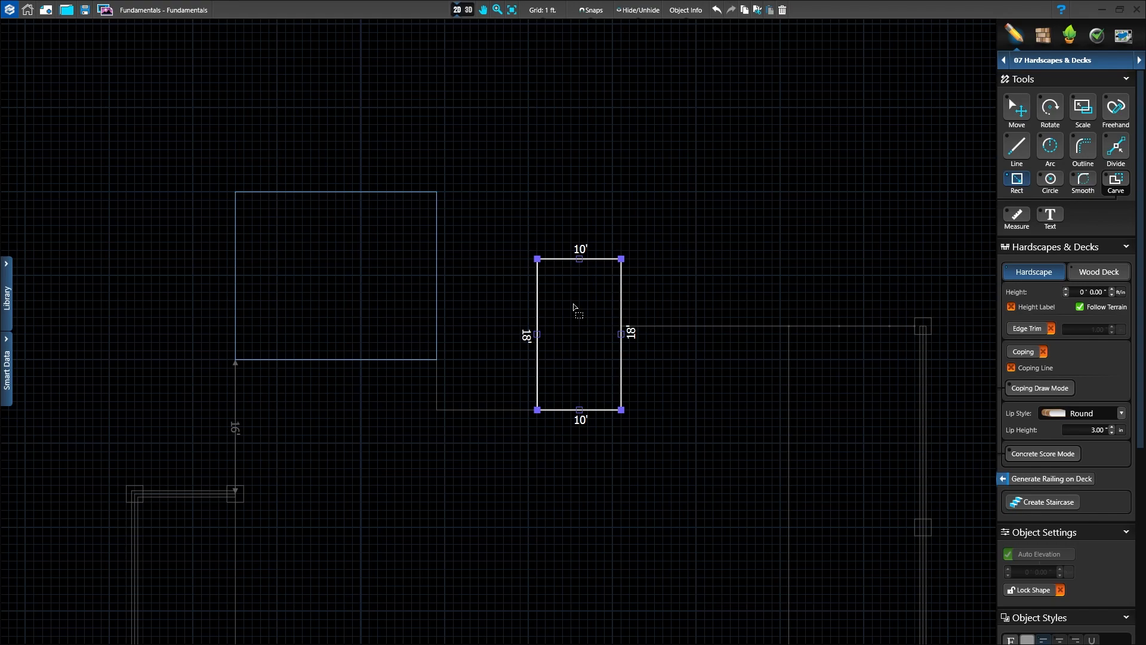
{"action": "left_click", "coordinate": [1081, 308]}
Step: Draw a 4 ft straight line outward from the 10 ft by 18 ft hardscape's outer-right corner, in line with its long side
{"action": "scroll", "coordinate": [578, 304], "scroll_direction": "up", "scroll_amount": 1}
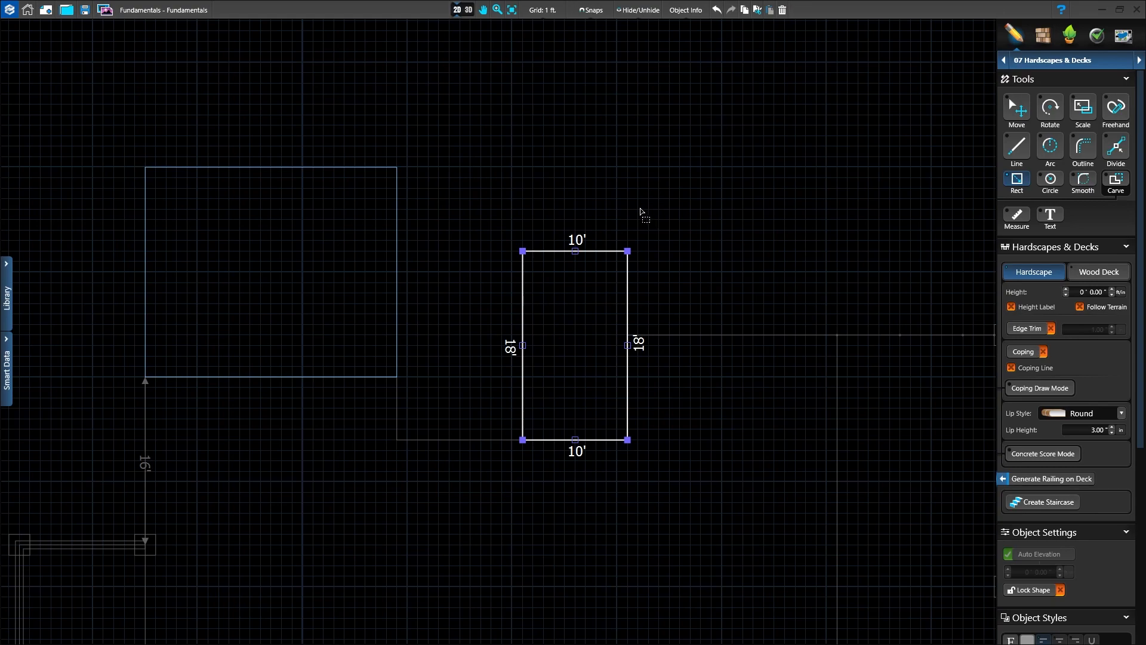
{"action": "scroll", "coordinate": [594, 297], "scroll_direction": "up", "scroll_amount": 2}
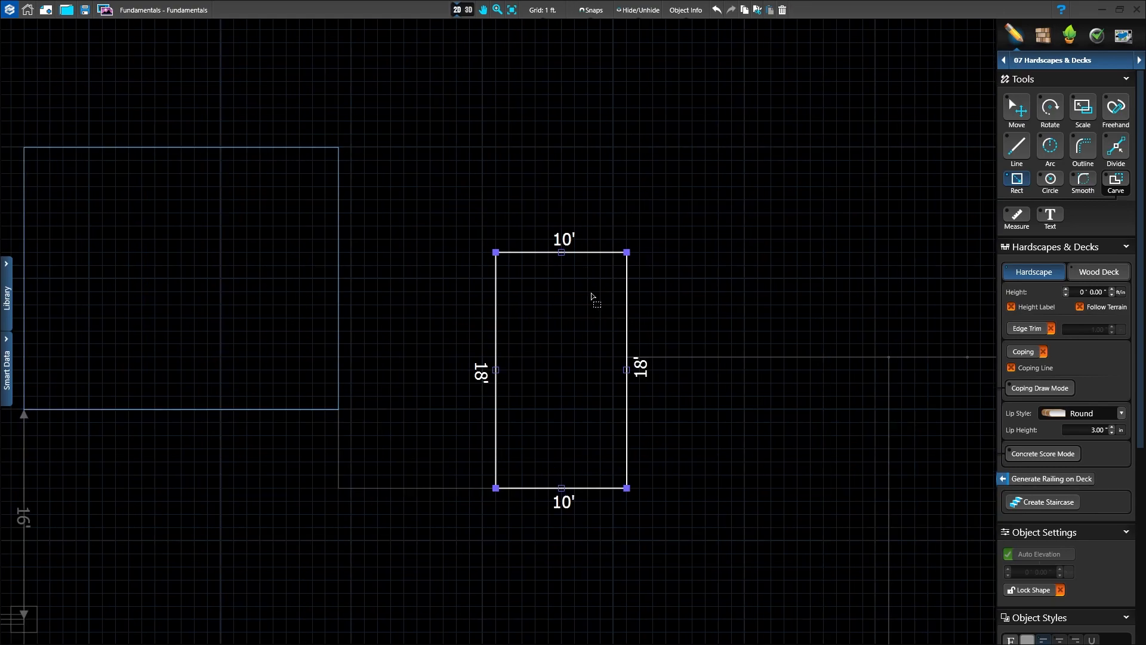
{"action": "middle_click_drag", "start_coordinate": [591, 312], "coordinate": [604, 379]}
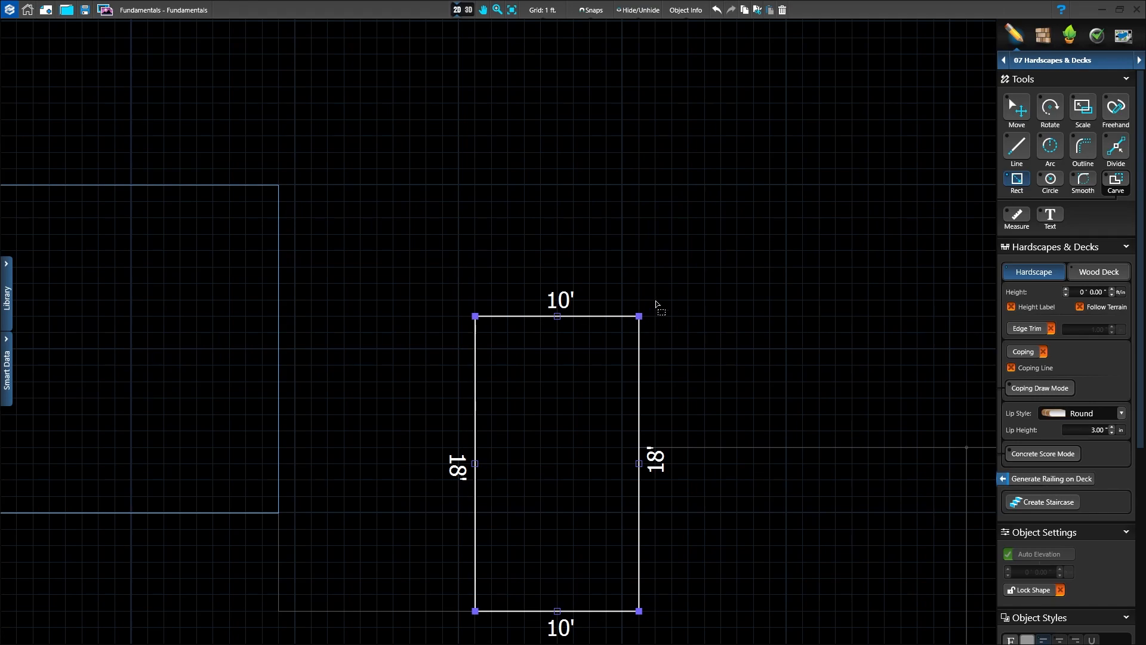
{"action": "left_click", "coordinate": [1011, 157]}
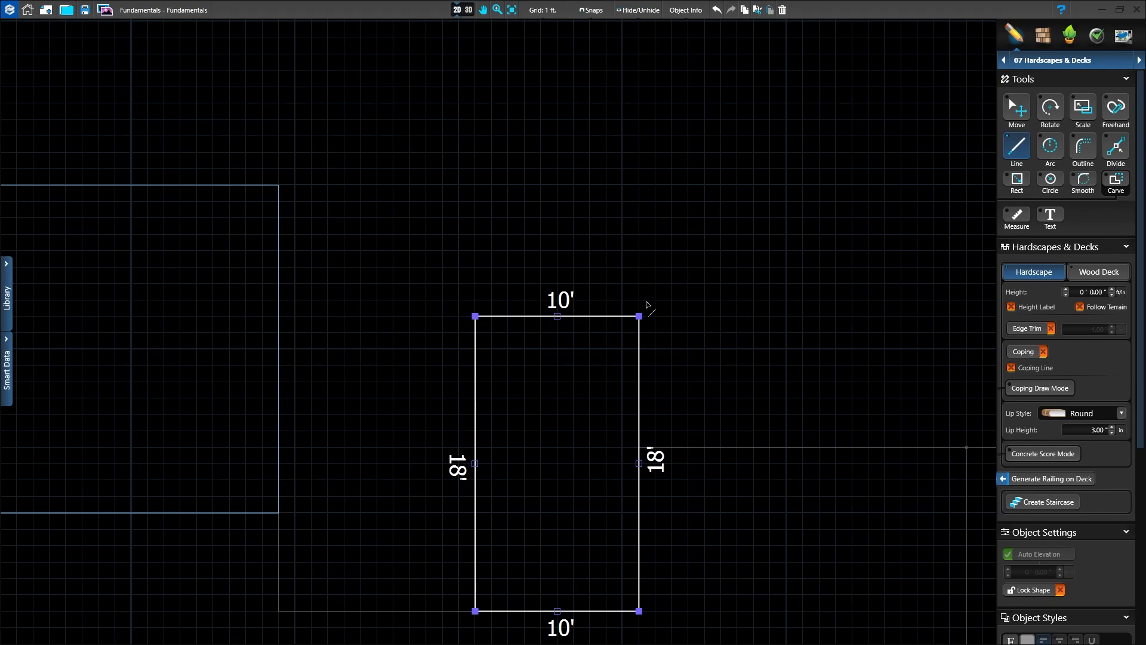
{"action": "scroll", "coordinate": [611, 324], "scroll_direction": "up", "scroll_amount": 1}
{"action": "scroll", "coordinate": [610, 325], "scroll_direction": "up", "scroll_amount": 1}
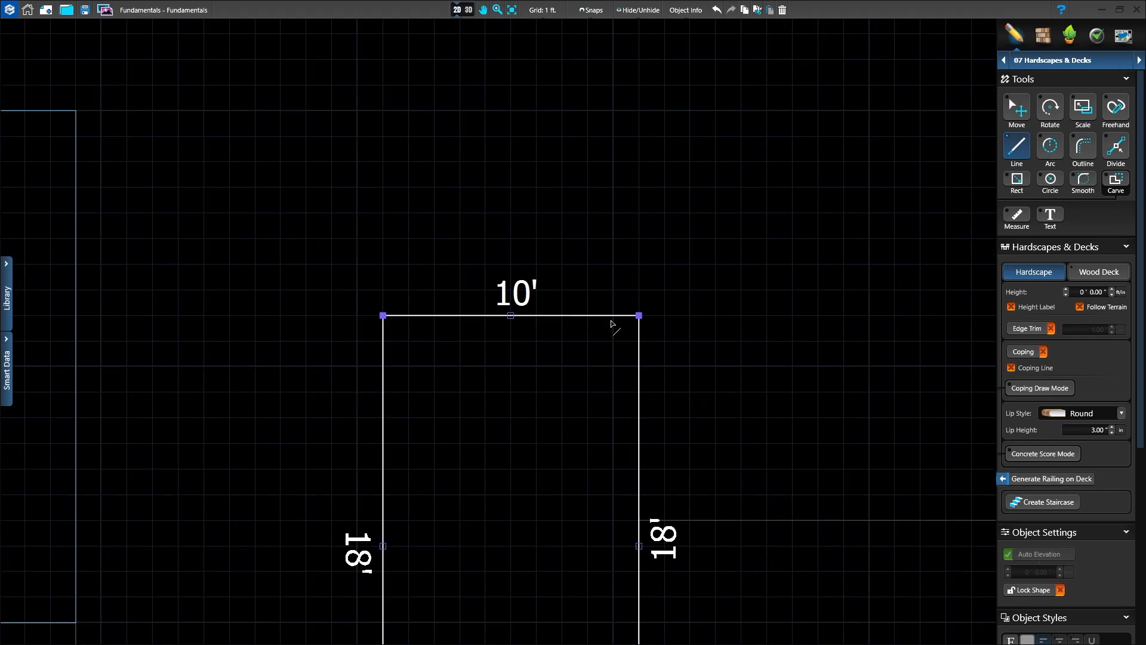
{"action": "scroll", "coordinate": [612, 324], "scroll_direction": "up", "scroll_amount": 1}
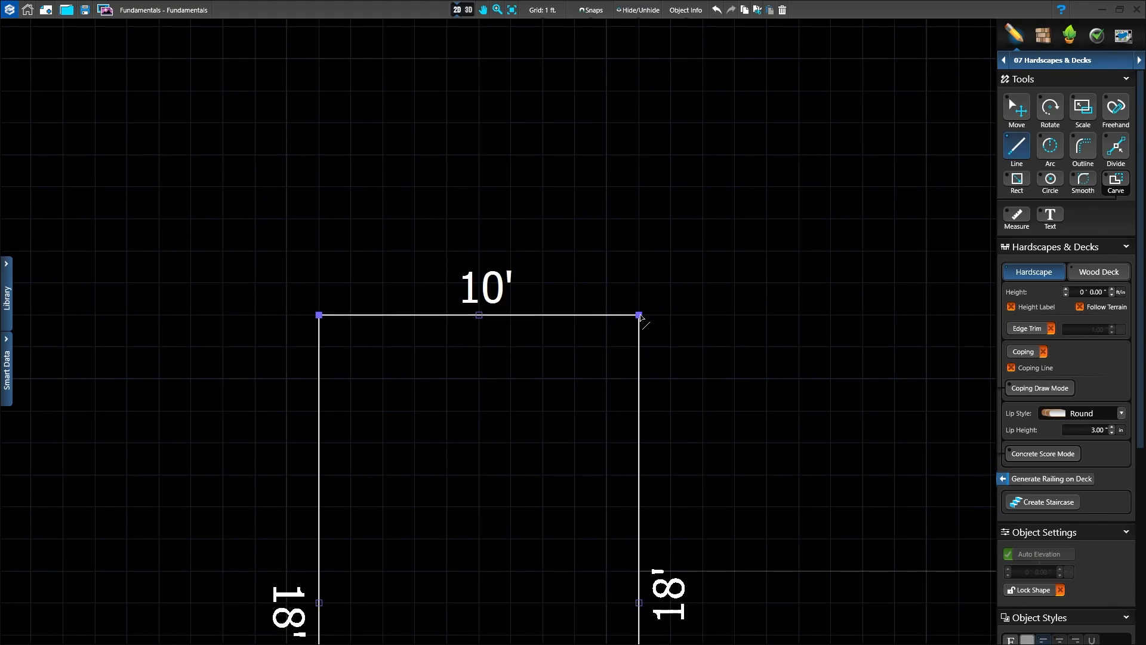
{"action": "left_click", "coordinate": [639, 315]}
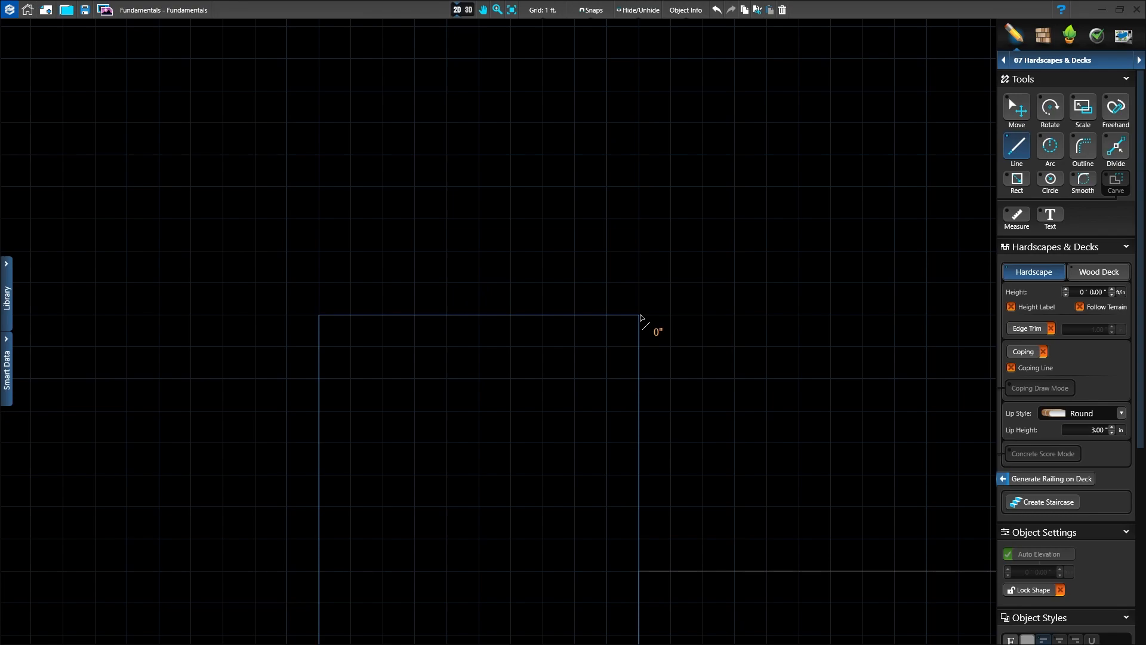
{"action": "left_click", "coordinate": [639, 188]}
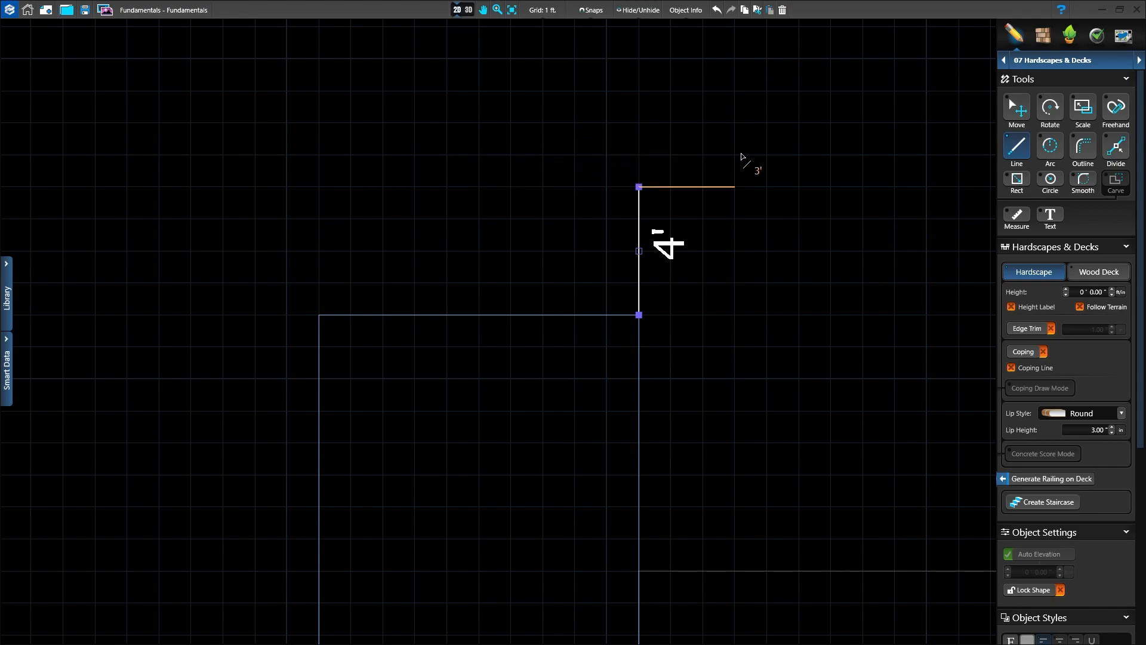
Step: Continue the 4 ft line with a semicircular arc of 3 ft radius that curls away from the walkway hardscape
{"action": "left_click", "coordinate": [1052, 149]}
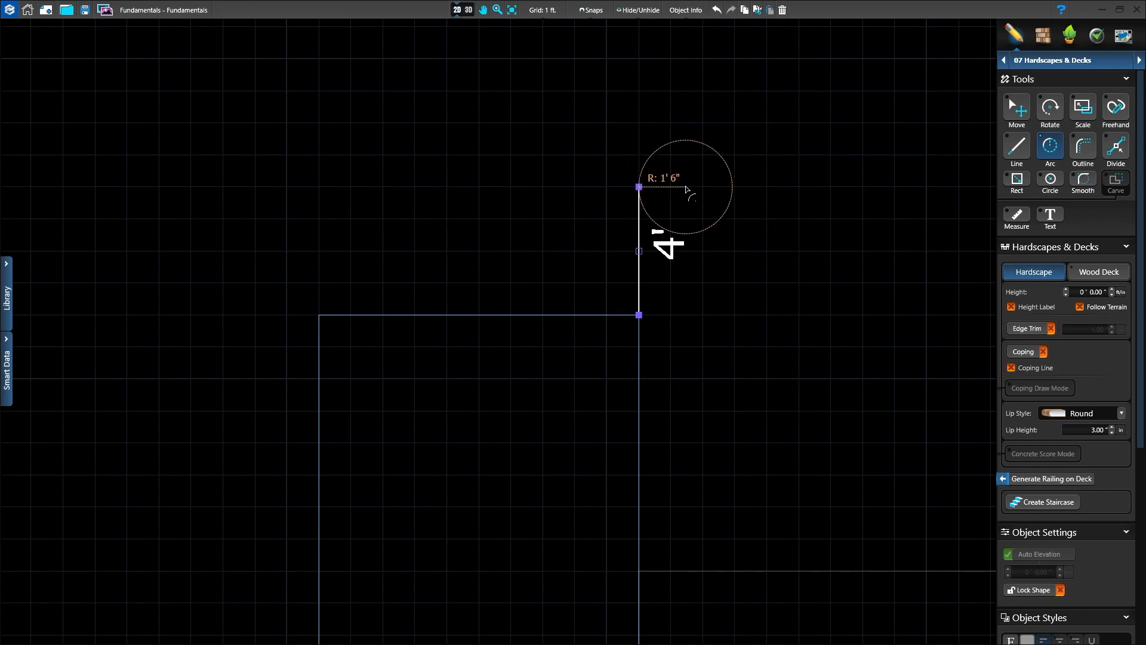
{"action": "left_click", "coordinate": [734, 188]}
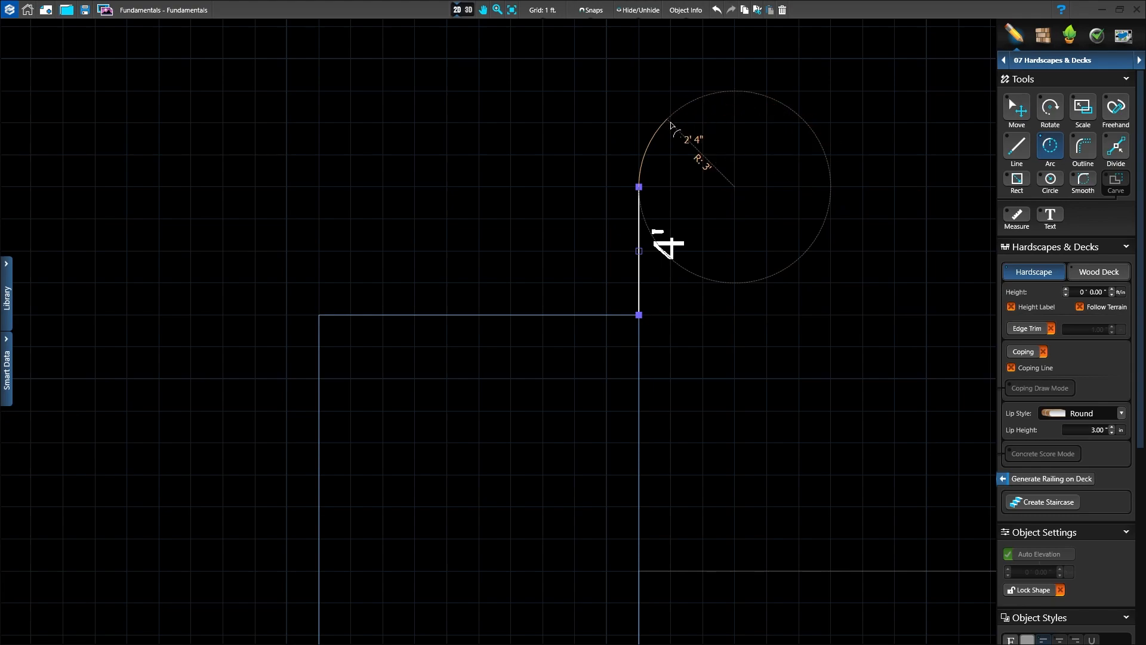
{"action": "left_click", "coordinate": [830, 186]}
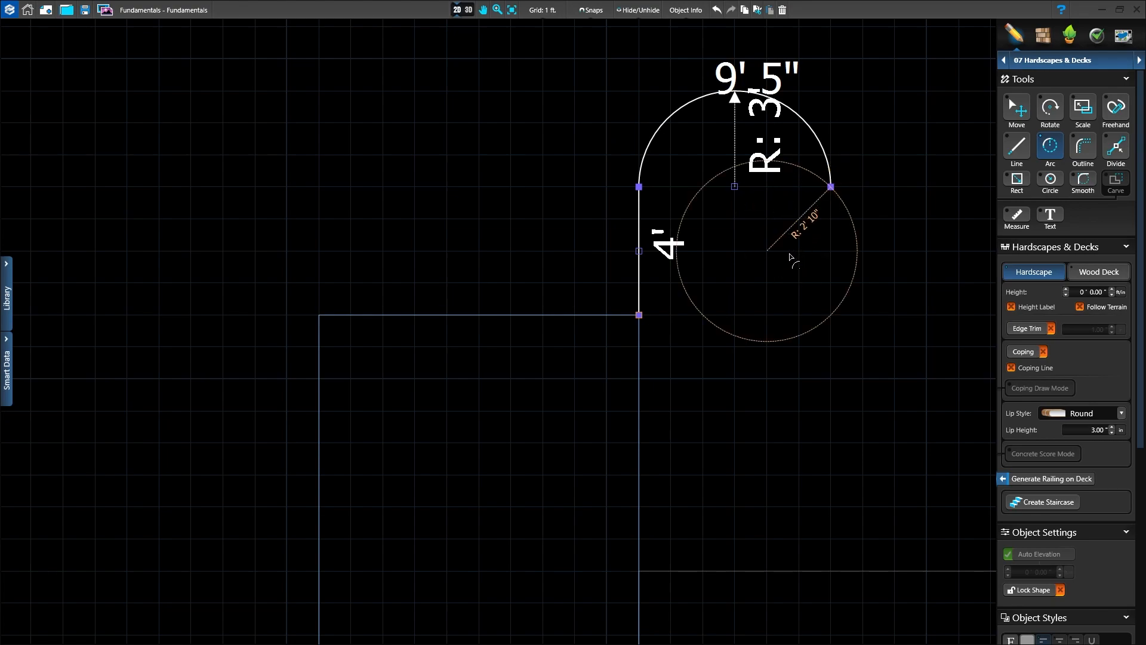
Step: Outline the line-and-arc path 1 ft toward its inner side to form a closed, hook-shaped band
{"action": "left_click", "coordinate": [1083, 143]}
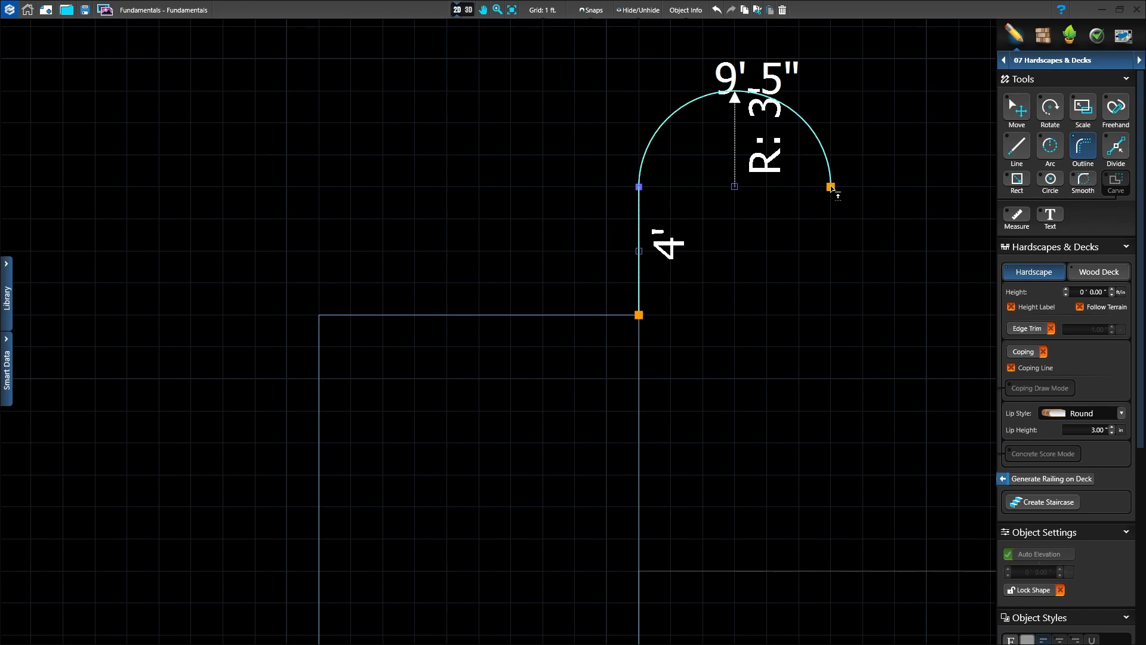
{"action": "left_click_drag", "start_coordinate": [832, 189], "coordinate": [805, 191]}
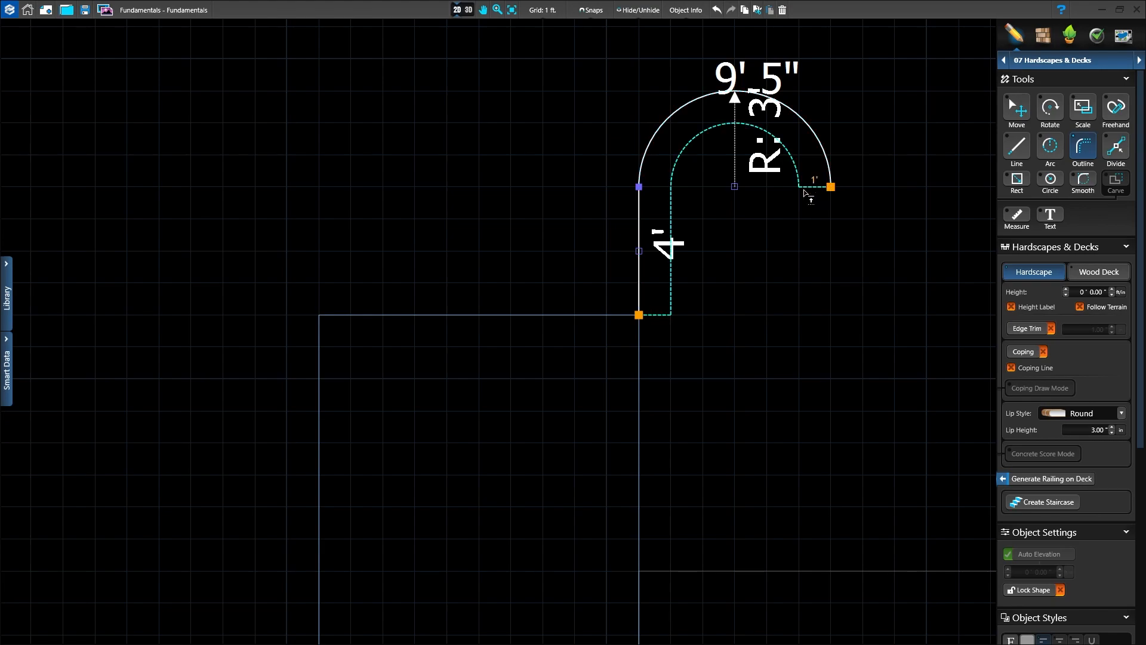
{"action": "left_click", "coordinate": [804, 192]}
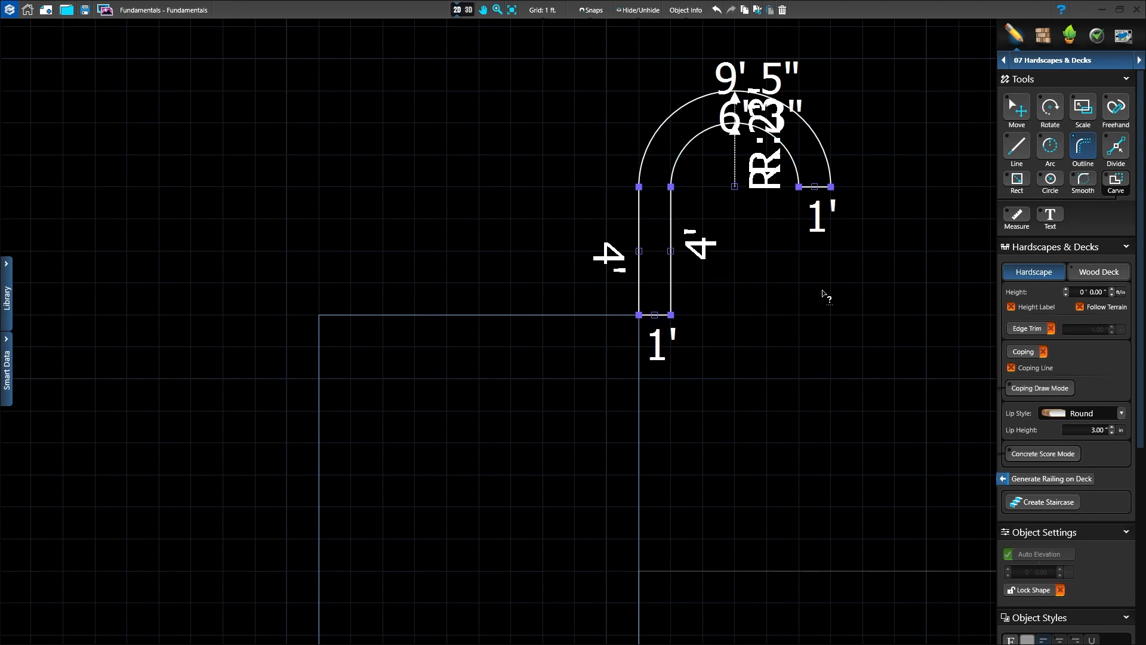
Step: Duplicate the hook-shaped band and place the copy level with the original near the walkway's outer-left corner
{"action": "scroll", "coordinate": [824, 294], "scroll_direction": "down", "scroll_amount": 1}
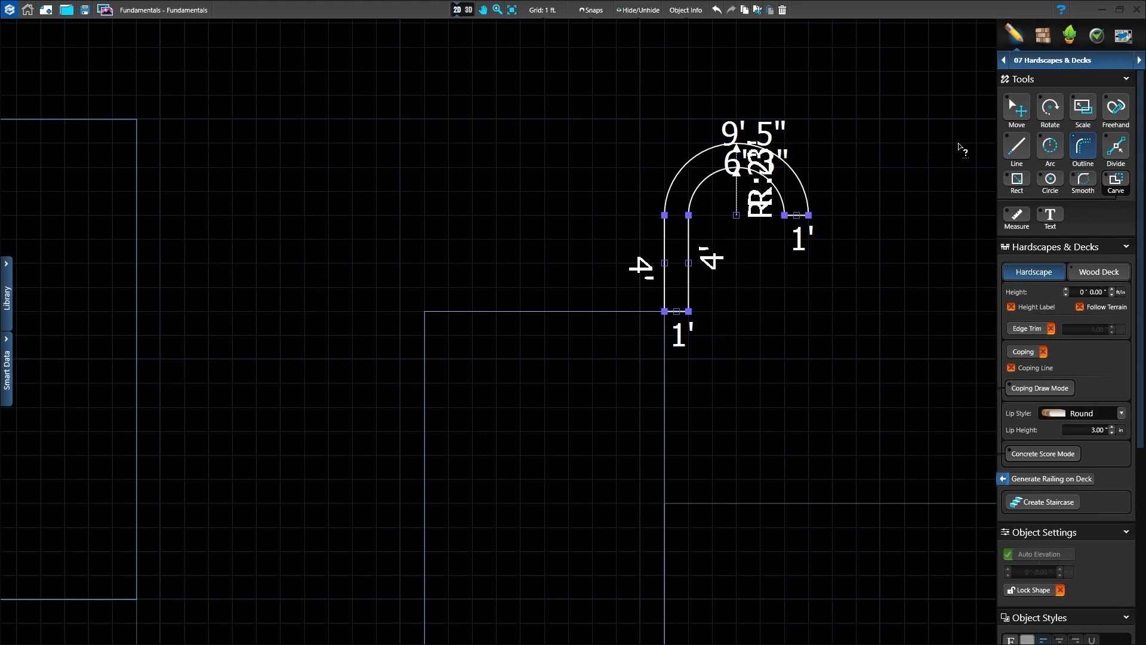
{"action": "left_click", "coordinate": [1021, 101]}
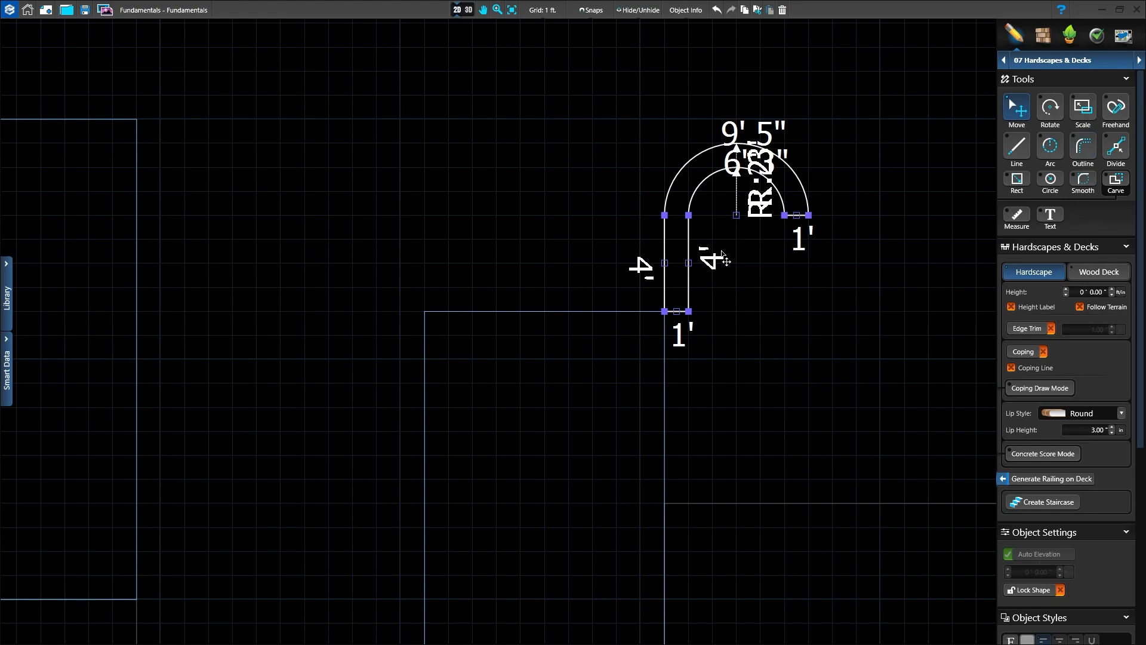
{"action": "key", "text": "ctrl+c"}
{"action": "key", "text": "ctrl+v"}
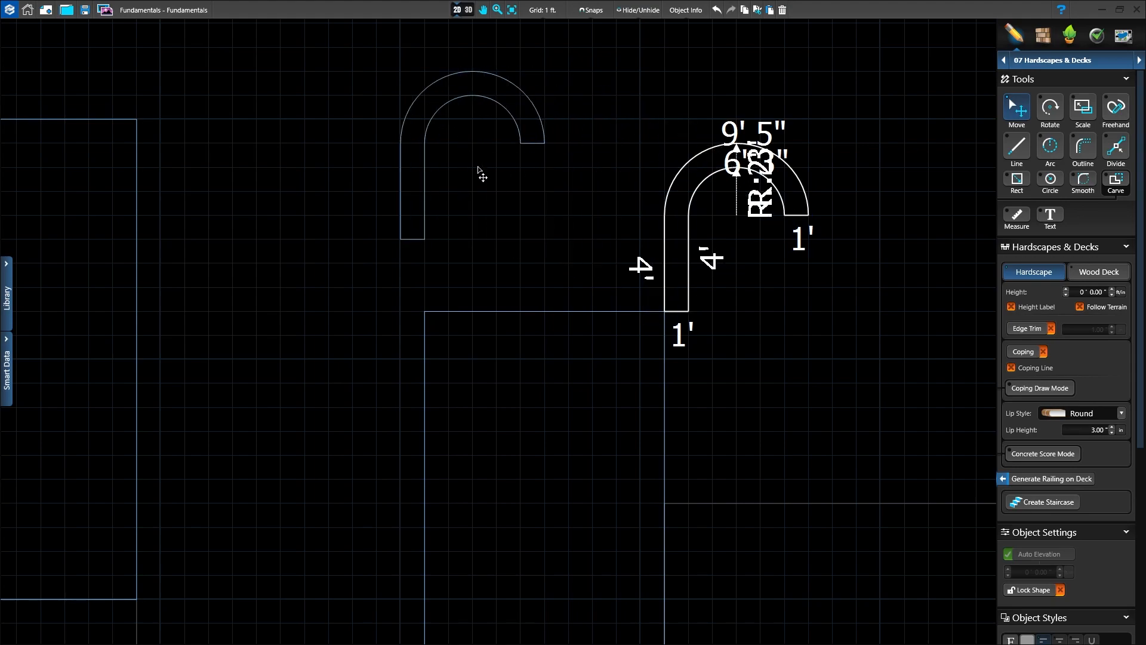
{"action": "left_click_drag", "start_coordinate": [474, 187], "coordinate": [448, 226]}
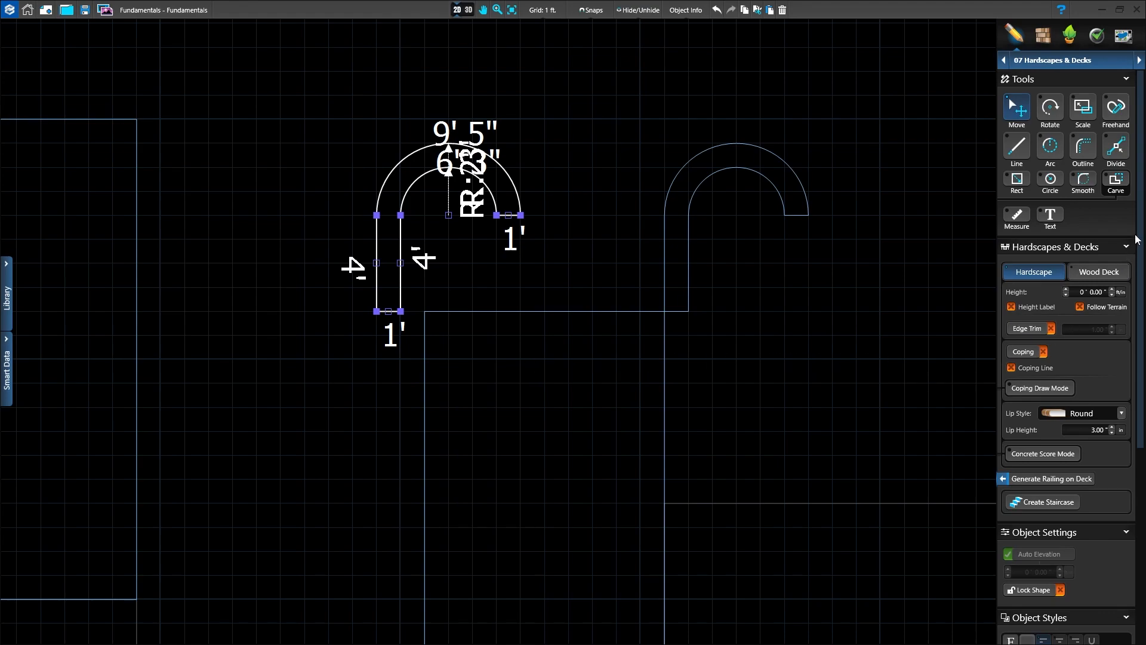
Step: Mirror the copied band horizontally and align its straight leg with the walkway's outer-left corner
{"action": "left_click_drag", "start_coordinate": [1140, 229], "coordinate": [1140, 428]}
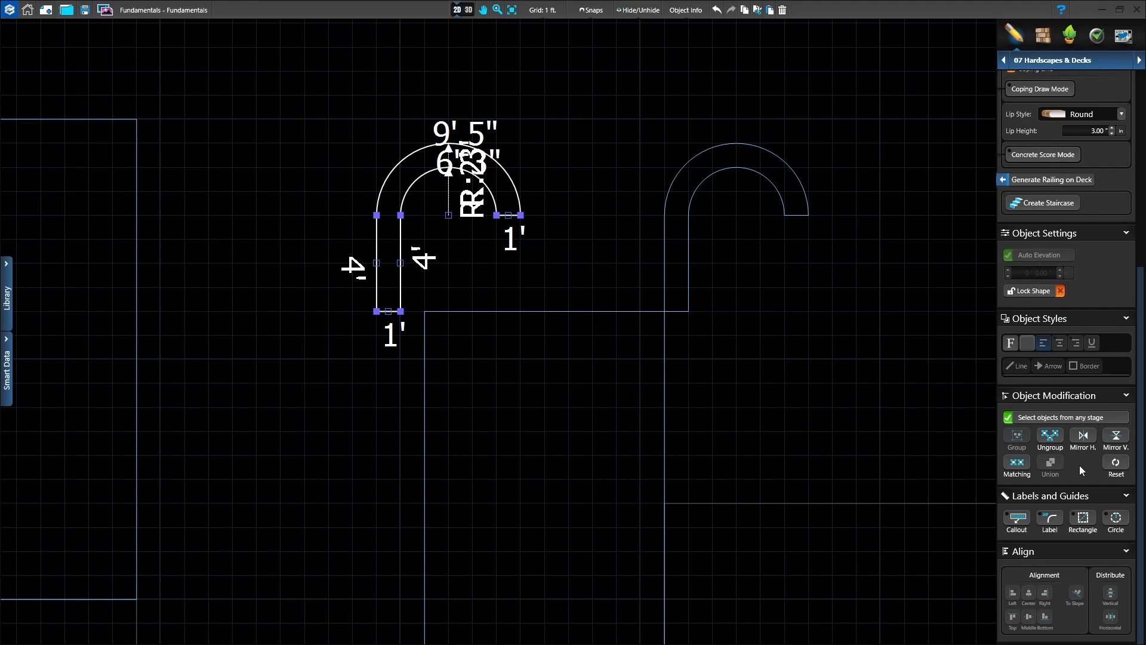
{"action": "left_click", "coordinate": [1084, 437]}
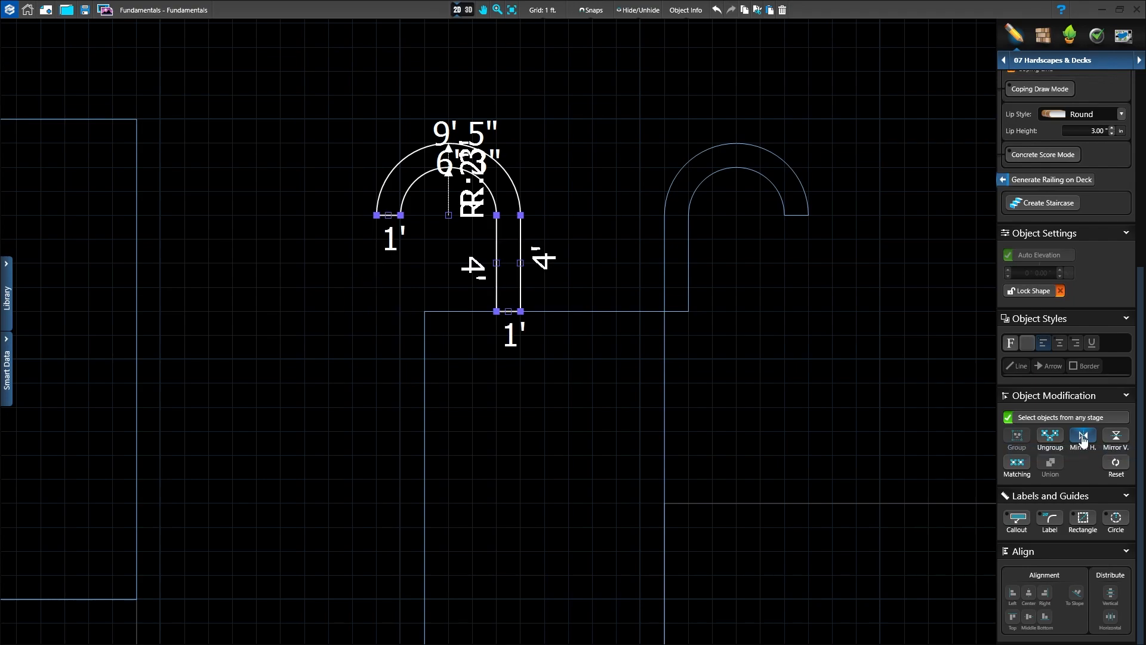
{"action": "left_click_drag", "start_coordinate": [520, 246], "coordinate": [428, 248]}
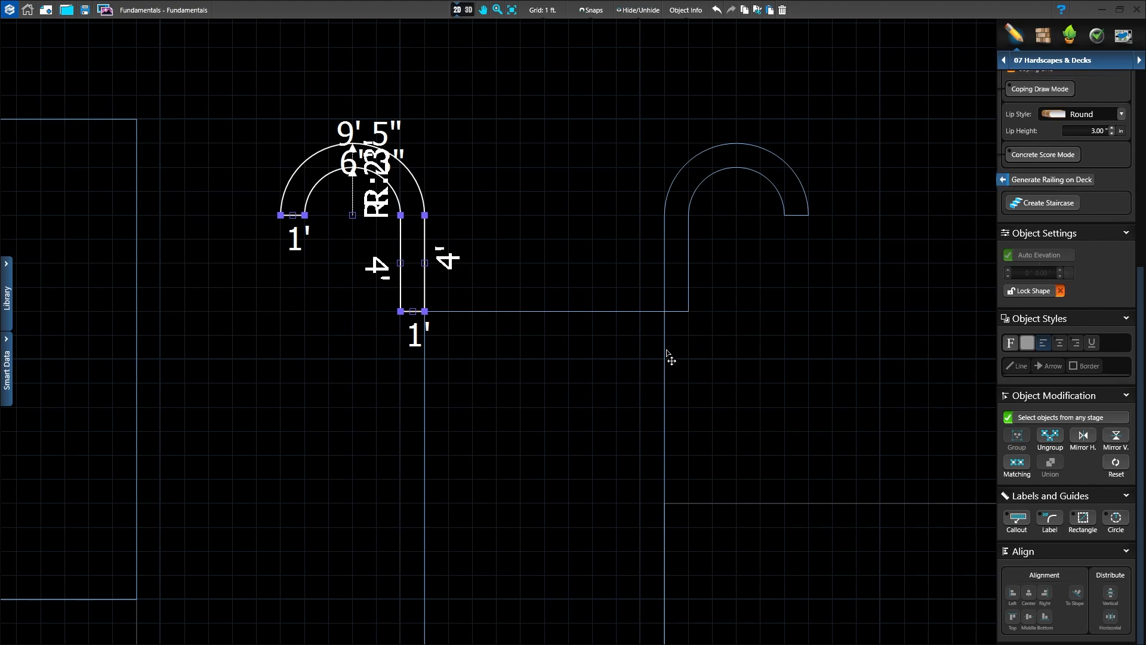
{"action": "left_click", "coordinate": [831, 383]}
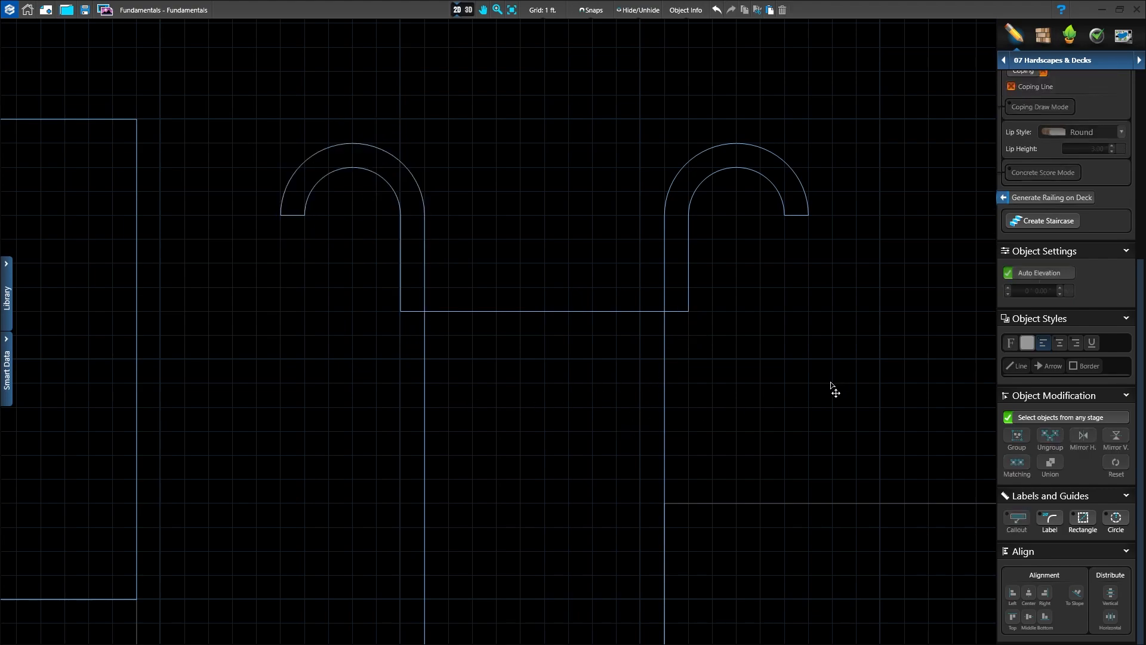
Step: Create a Normal staircase attached to the walkway's outer edge between the two curved bands
{"action": "scroll", "coordinate": [831, 383], "scroll_direction": "down", "scroll_amount": 1}
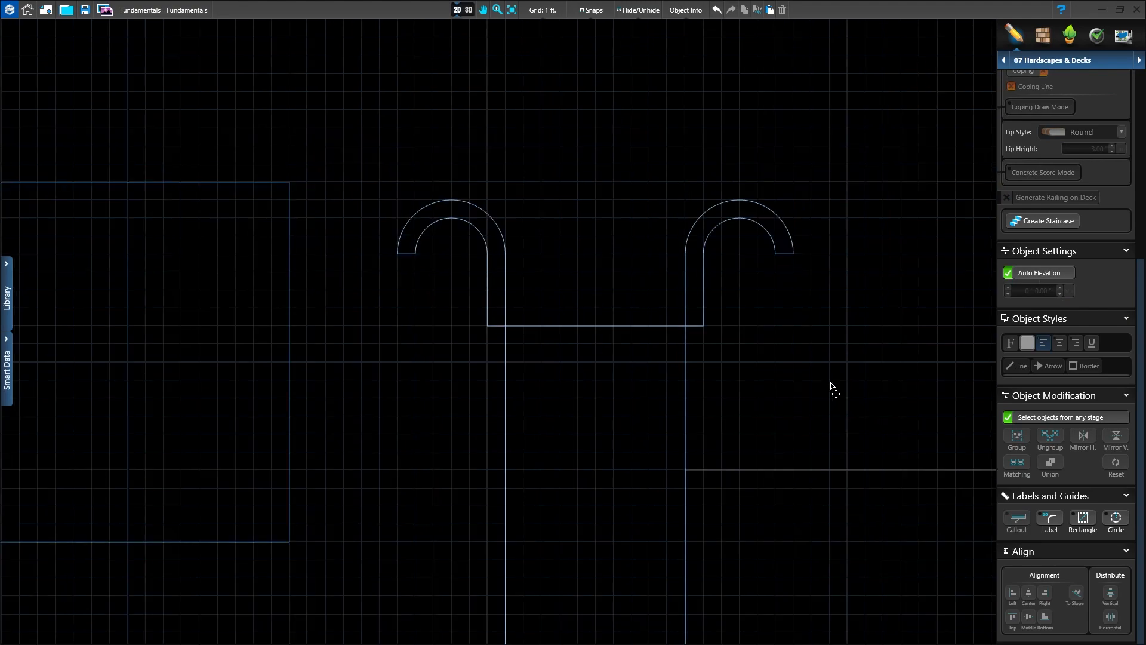
{"action": "mouse_move", "coordinate": [635, 460]}
{"action": "middle_mouse_down"}
{"action": "mouse_move", "coordinate": [595, 313]}
{"action": "mouse_move", "coordinate": [593, 404]}
{"action": "middle_mouse_up"}
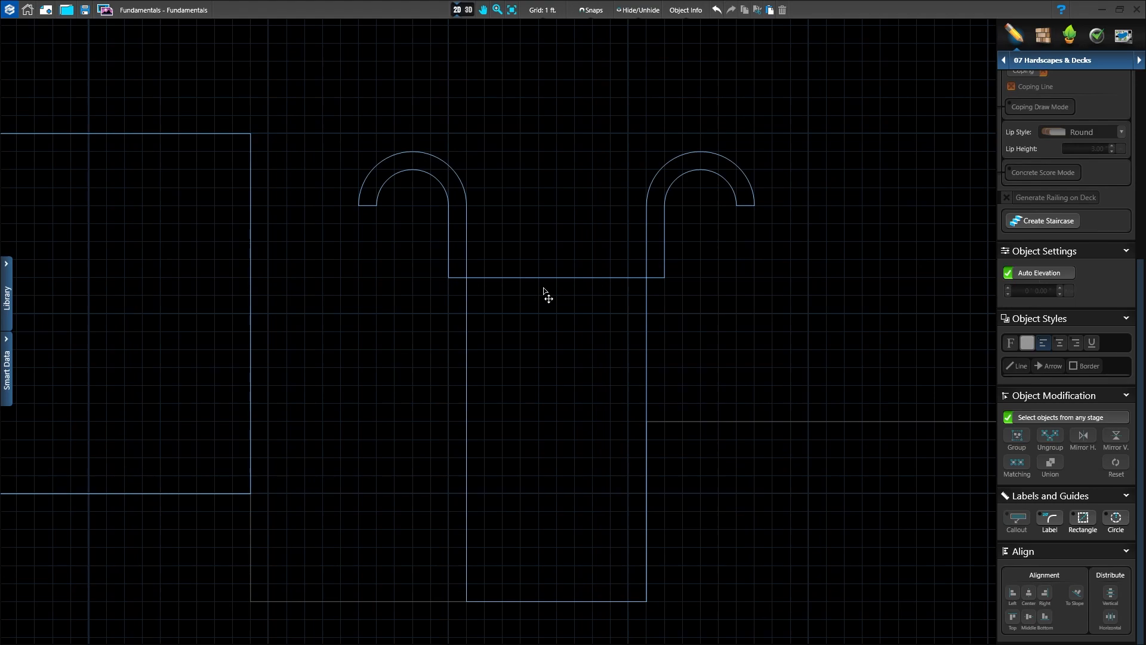
{"action": "scroll", "coordinate": [1105, 278], "scroll_direction": "up", "scroll_amount": 4}
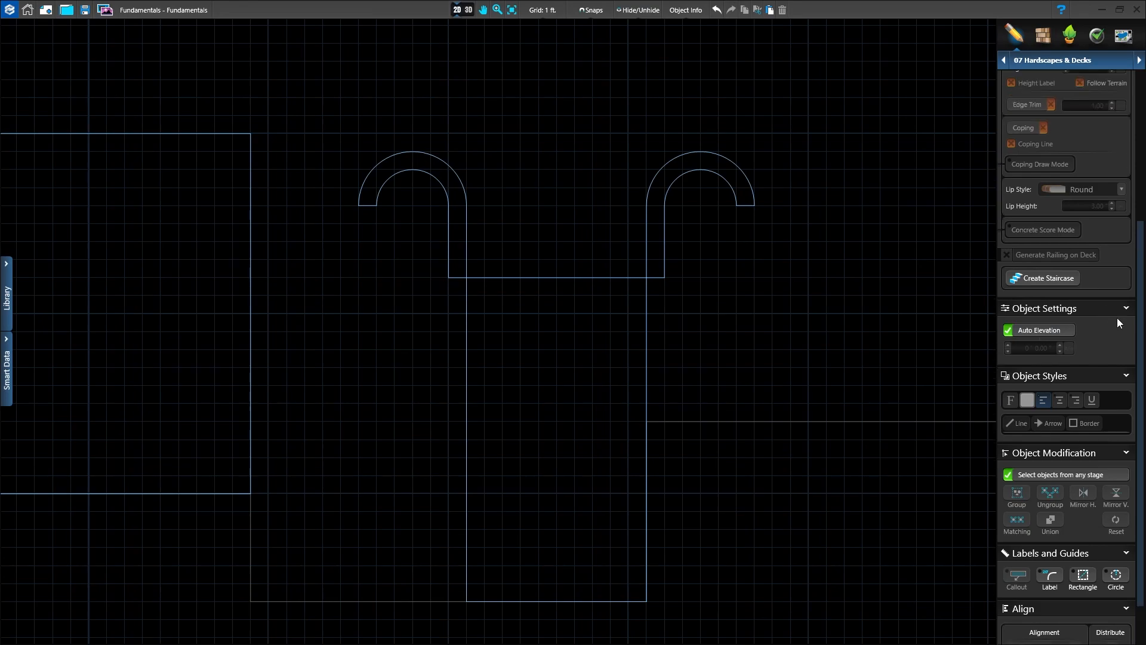
{"action": "scroll", "coordinate": [1130, 380], "scroll_direction": "up", "scroll_amount": 1}
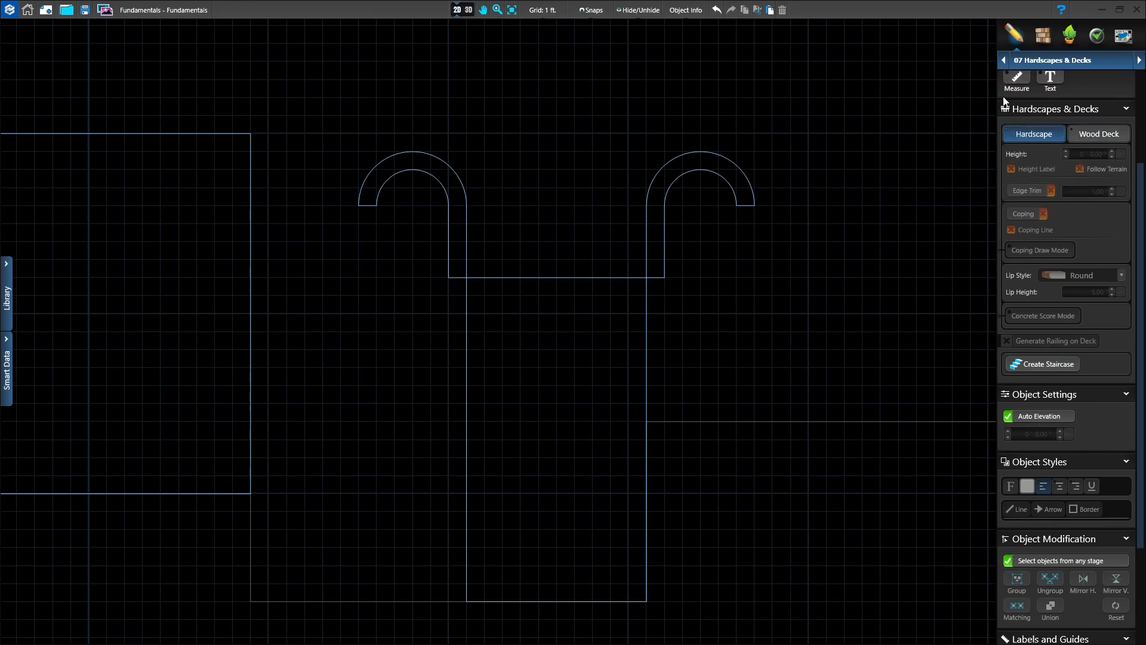
{"action": "left_click", "coordinate": [1051, 365]}
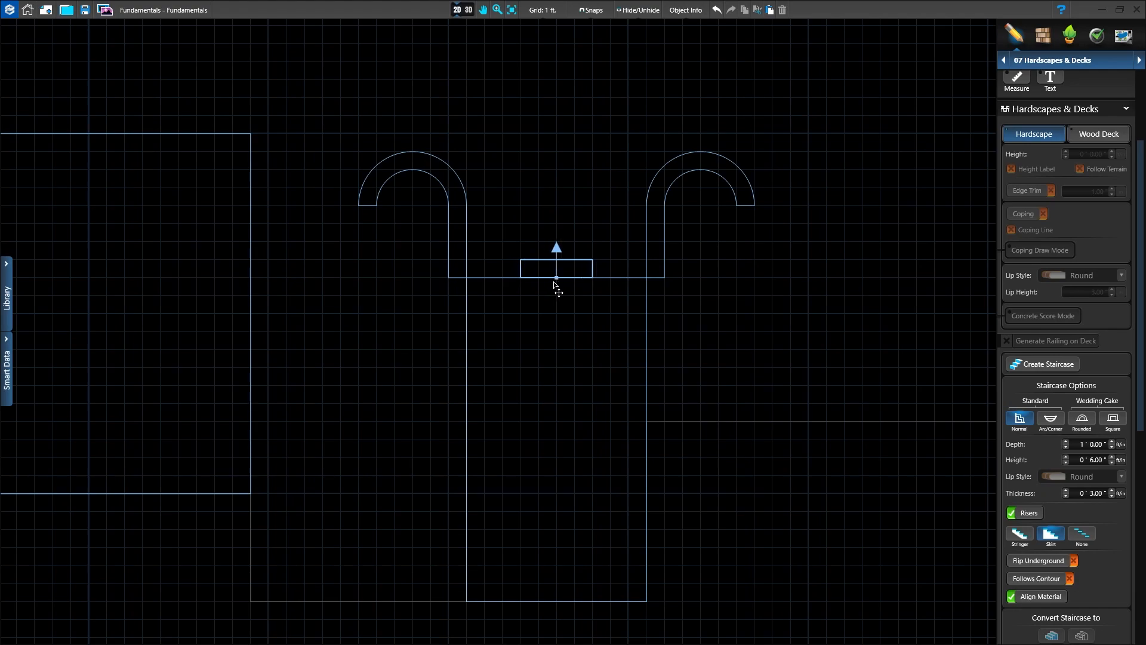
{"action": "left_click", "coordinate": [554, 287]}
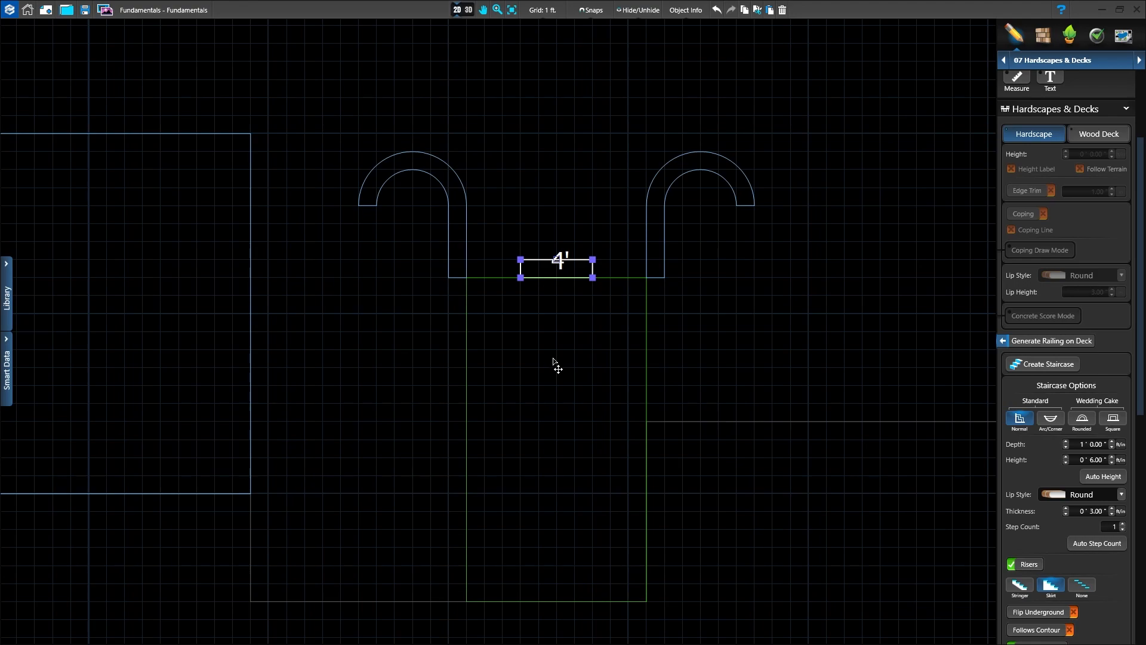
Step: Widen the staircase to 10 ft so it spans the walkway's full outer edge between the curved bands
{"action": "scroll", "coordinate": [561, 292], "scroll_direction": "up", "scroll_amount": 1}
{"action": "scroll", "coordinate": [558, 272], "scroll_direction": "up", "scroll_amount": 2}
{"action": "scroll", "coordinate": [582, 275], "scroll_direction": "up", "scroll_amount": 1}
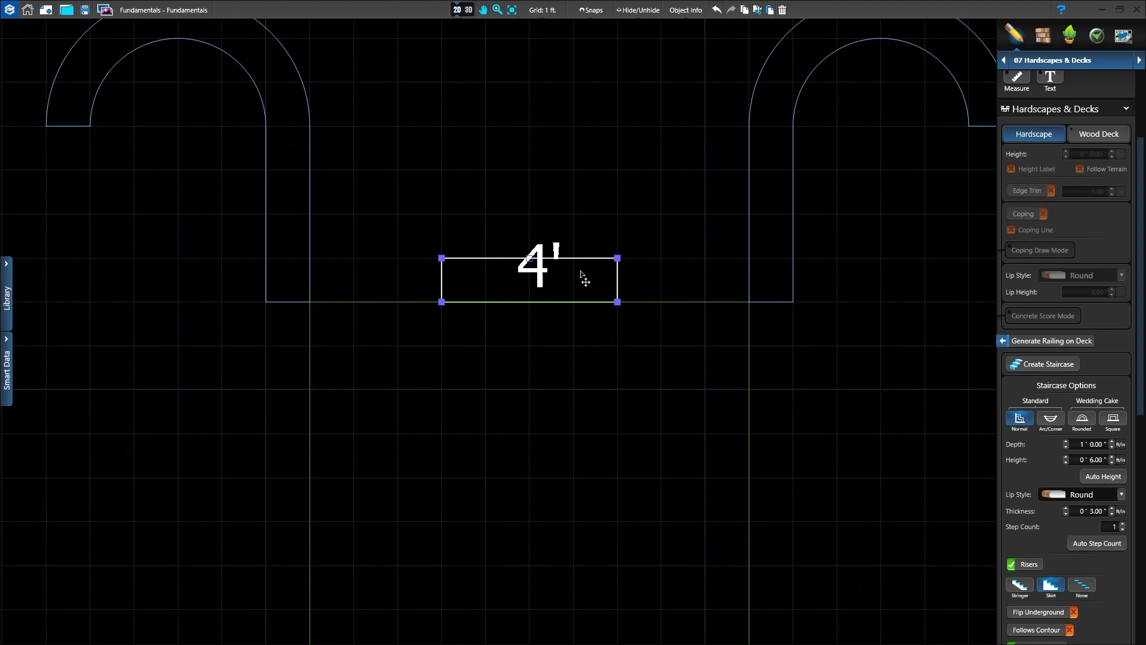
{"action": "middle_click_drag", "start_coordinate": [580, 379], "coordinate": [594, 476]}
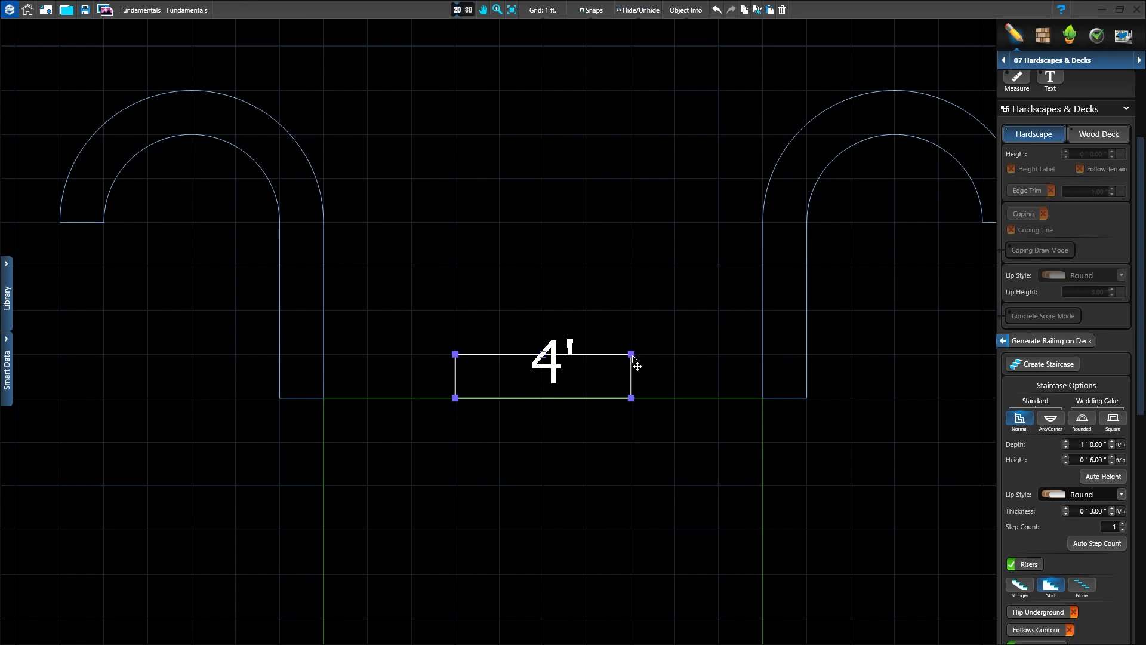
{"action": "mouse_move", "coordinate": [632, 356]}
{"action": "left_mouse_down"}
{"action": "mouse_move", "coordinate": [710, 361]}
{"action": "mouse_move", "coordinate": [633, 357]}
{"action": "left_mouse_up"}
{"action": "left_click_drag", "start_coordinate": [633, 399], "coordinate": [756, 407]}
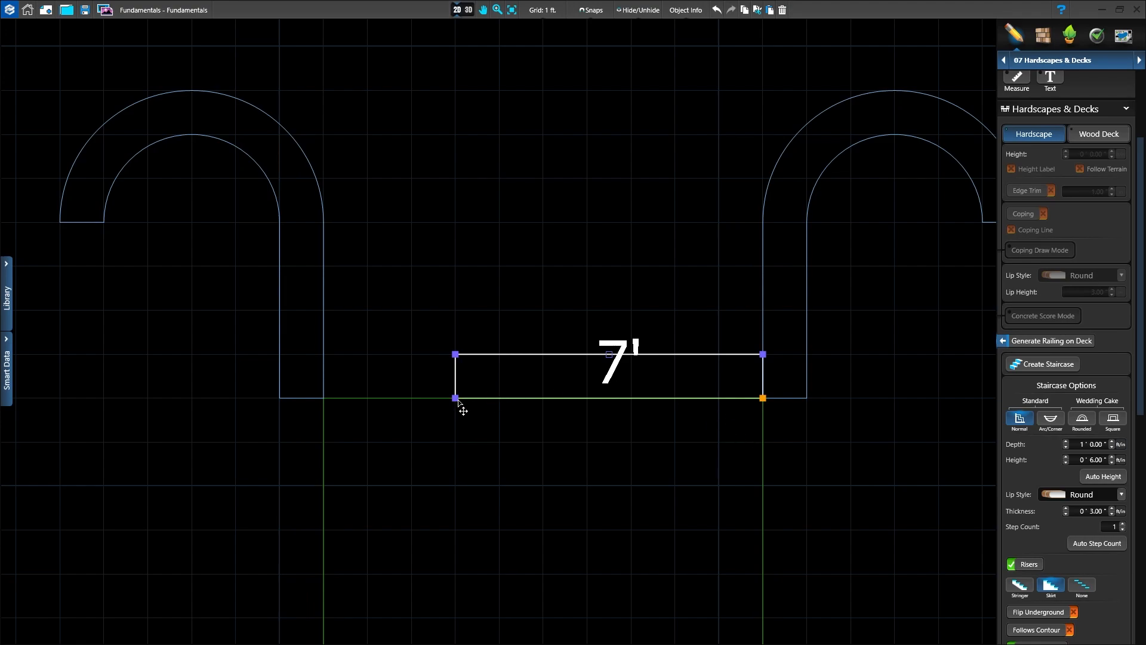
{"action": "left_click_drag", "start_coordinate": [457, 399], "coordinate": [323, 399]}
Step: Set the staircase's depth to 2 ft, its height to 1 ft and its step count to 3
{"action": "scroll", "coordinate": [639, 501], "scroll_direction": "down", "scroll_amount": 1}
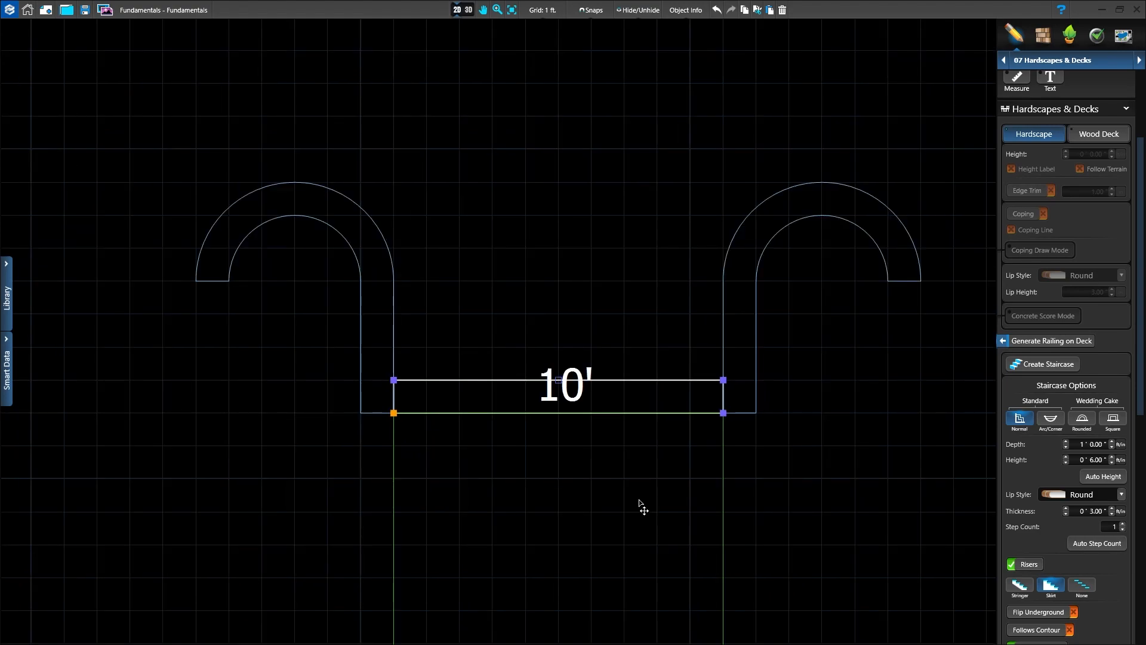
{"action": "scroll", "coordinate": [1143, 325], "scroll_direction": "down", "scroll_amount": 3}
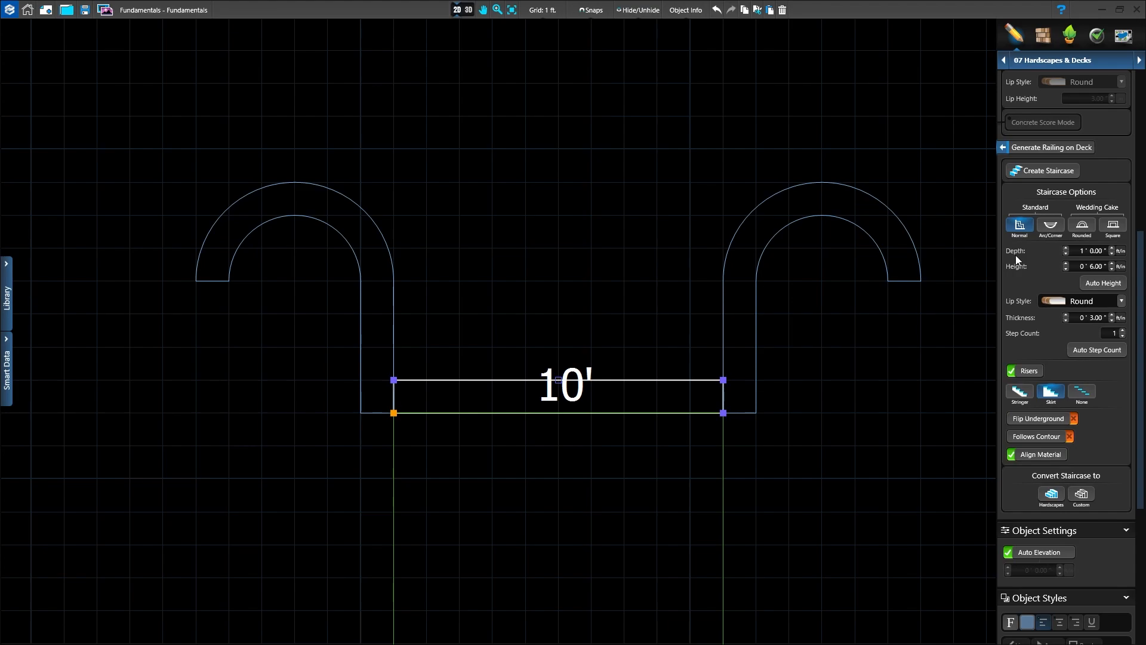
{"action": "left_click", "coordinate": [1066, 247]}
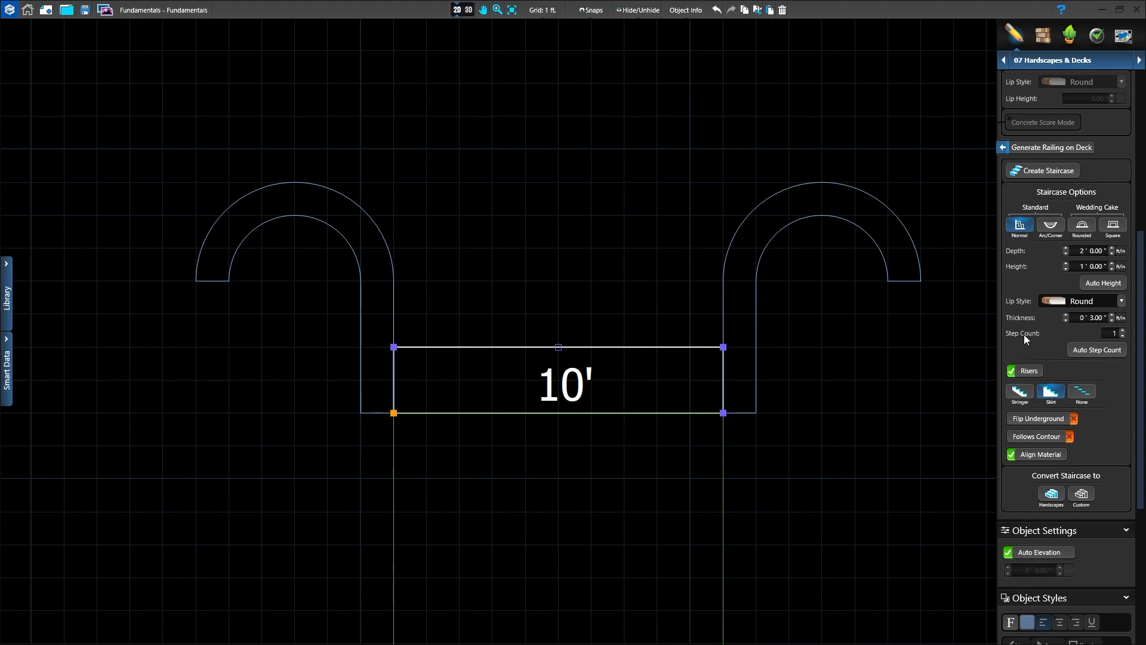
{"action": "left_click", "coordinate": [1123, 331]}
{"action": "left_click", "coordinate": [1123, 331]}
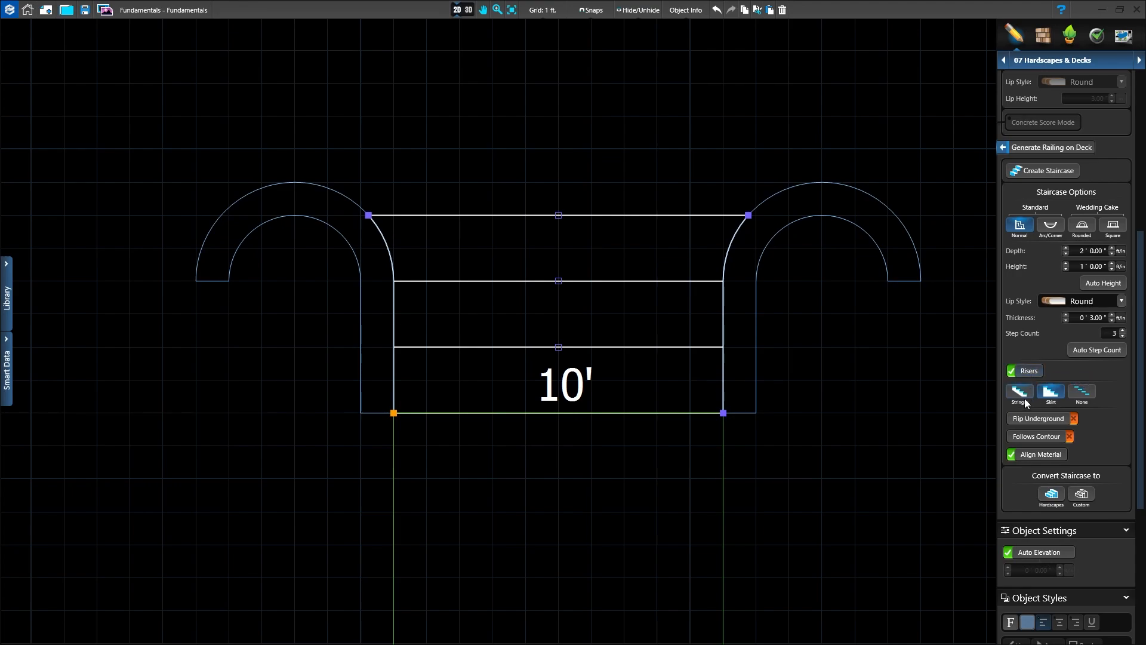
Step: Give the entrance staircase Skirt sides, convert it to hardscapes and check its individual steps
{"action": "left_click", "coordinate": [1051, 396]}
{"action": "left_click", "coordinate": [1051, 495]}
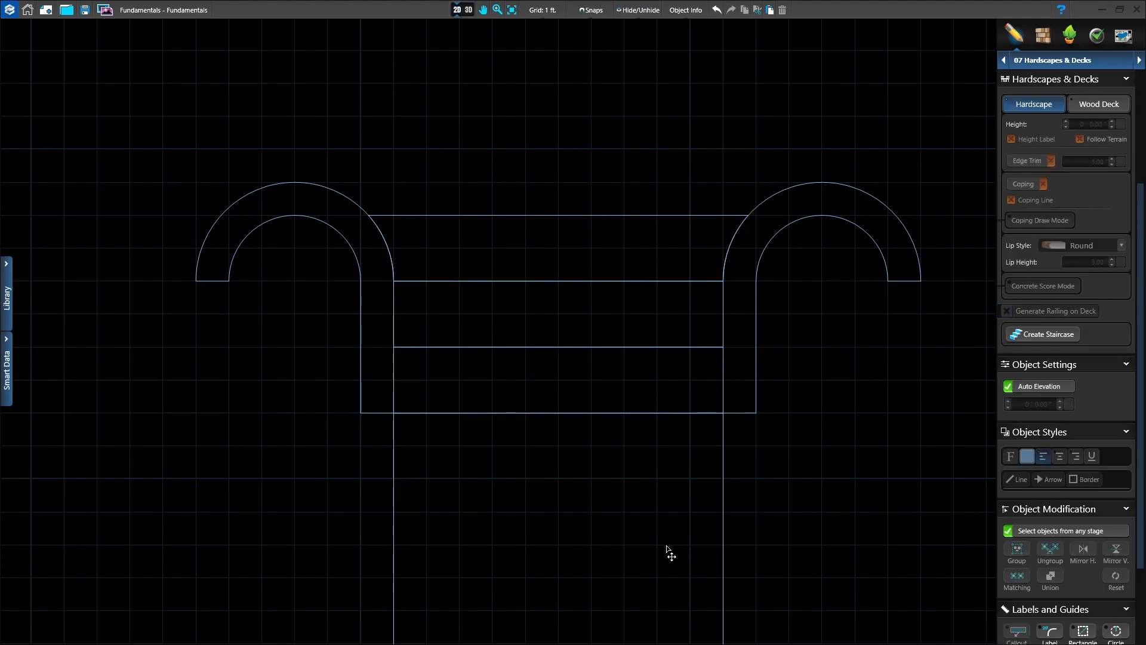
{"action": "left_click", "coordinate": [613, 213]}
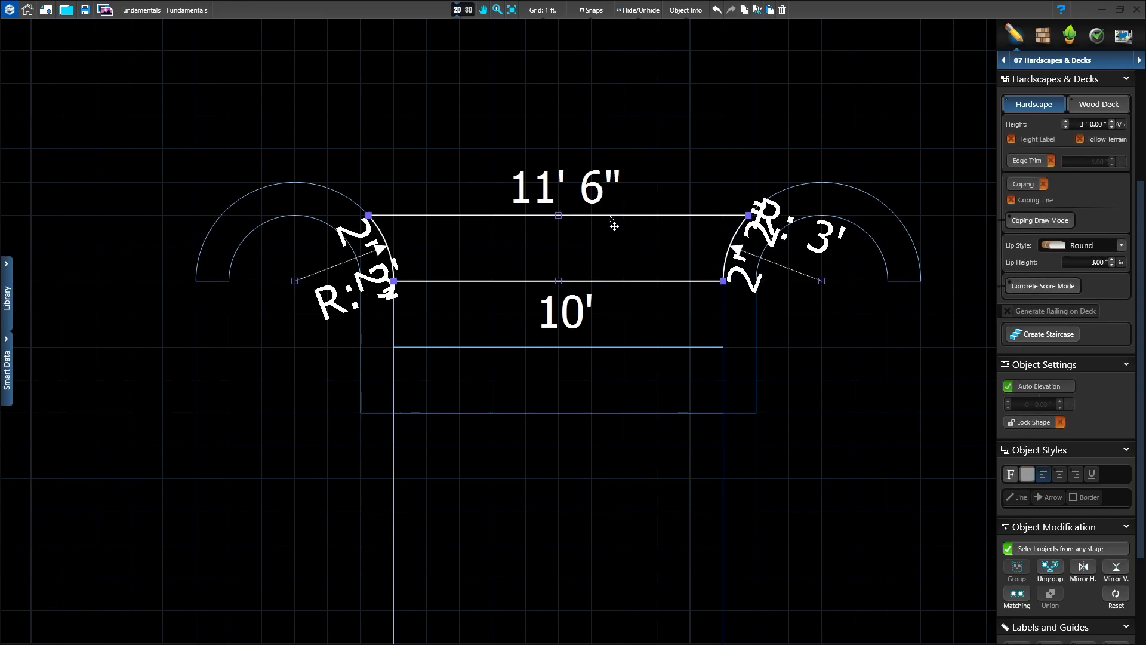
{"action": "left_click", "coordinate": [612, 348]}
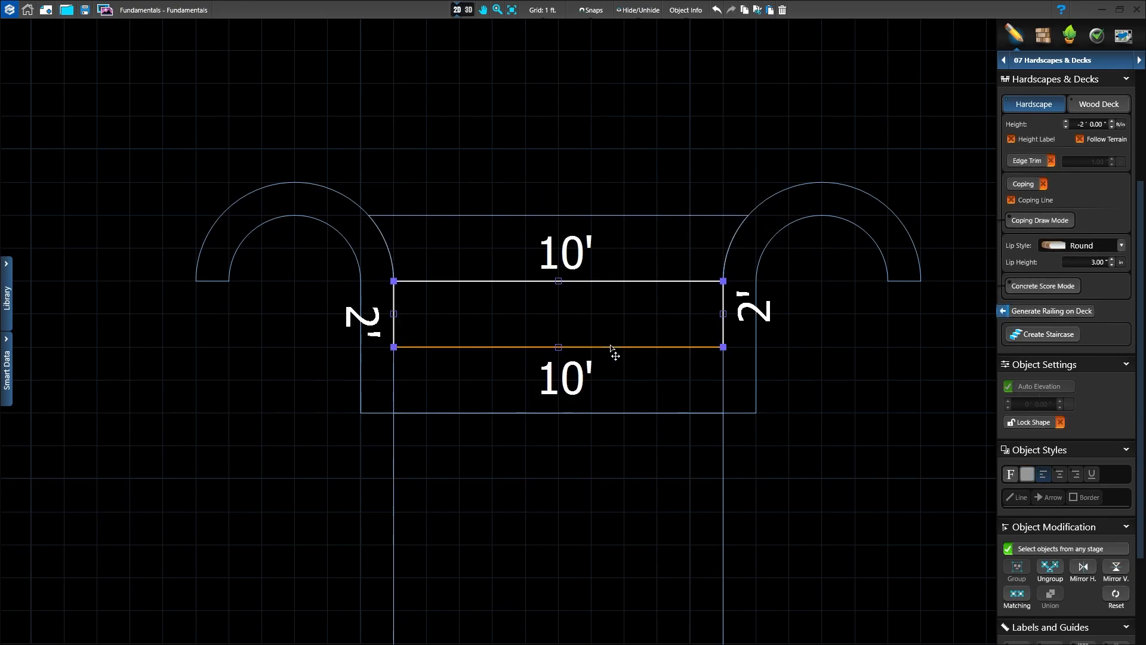
{"action": "left_click", "coordinate": [607, 408]}
{"action": "left_click", "coordinate": [899, 374]}
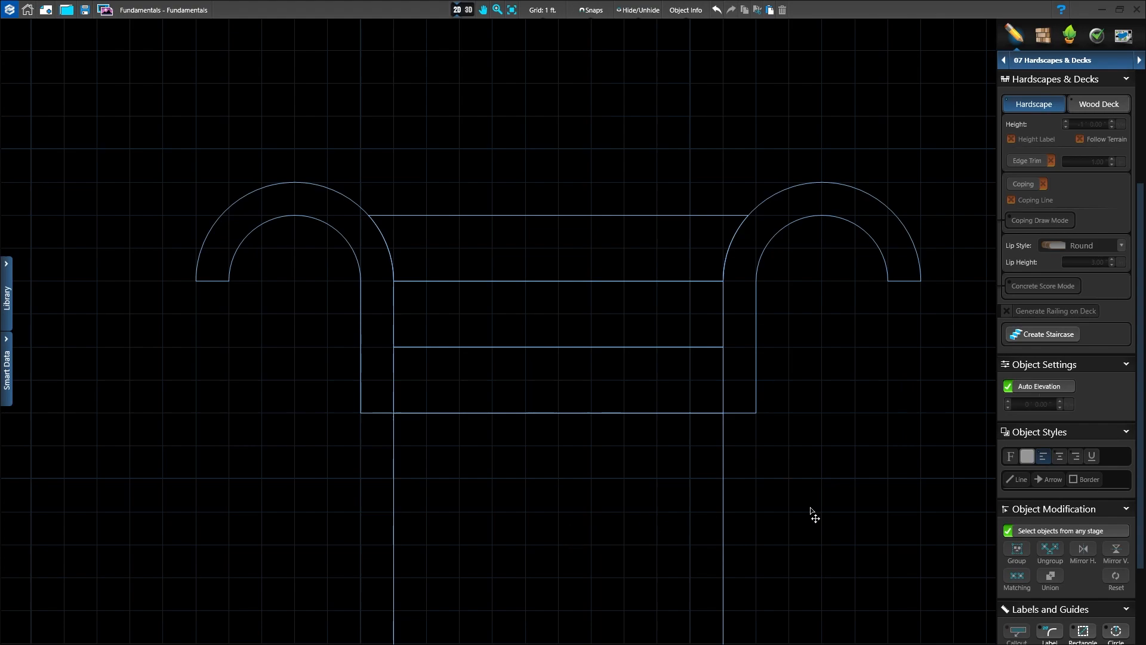
Step: Inspect the entrance staircase and its curved side bands in 3D, up close and with the house front
{"action": "middle_click_drag", "start_coordinate": [857, 524], "coordinate": [847, 456]}
{"action": "left_click", "coordinate": [469, 9]}
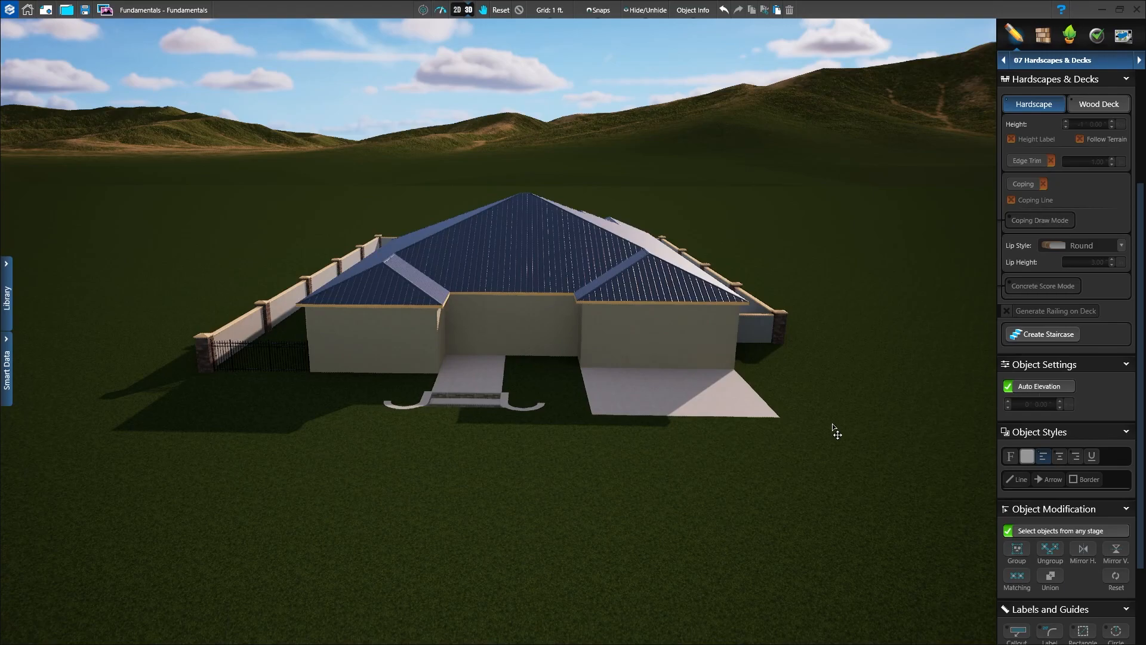
{"action": "middle_click_drag", "start_coordinate": [783, 463], "coordinate": [731, 185]}
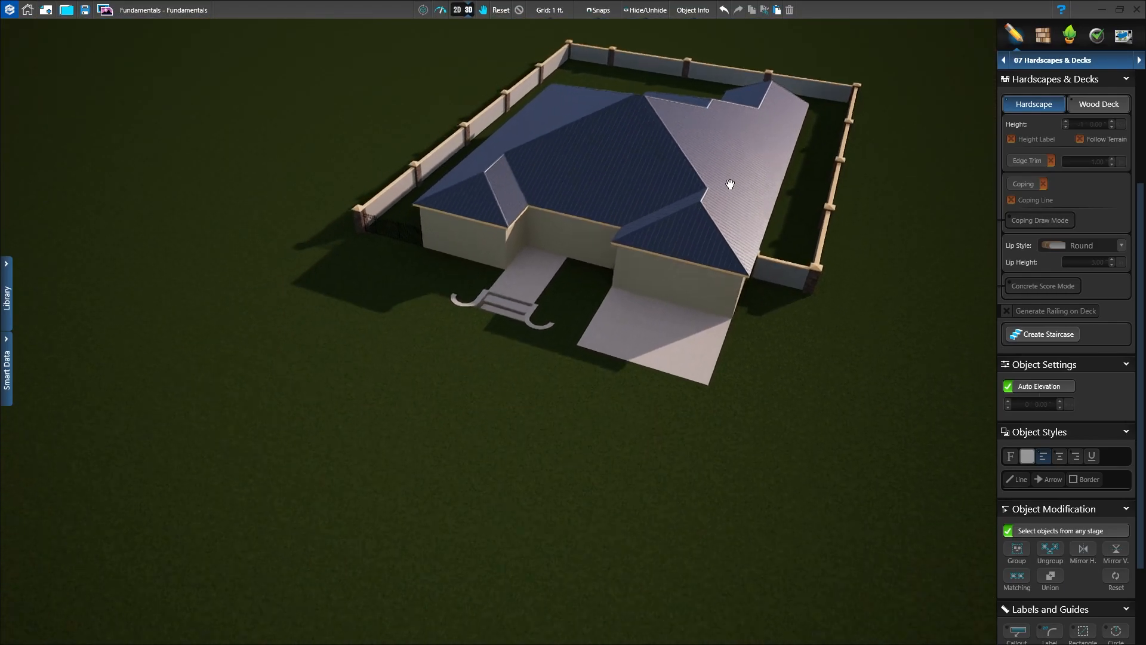
{"action": "middle_click_drag", "start_coordinate": [576, 440], "coordinate": [683, 436]}
{"action": "middle_click_drag", "start_coordinate": [587, 437], "coordinate": [634, 526]}
{"action": "scroll", "coordinate": [724, 387], "scroll_direction": "up", "scroll_amount": 4}
{"action": "scroll", "coordinate": [670, 405], "scroll_direction": "up", "scroll_amount": 5}
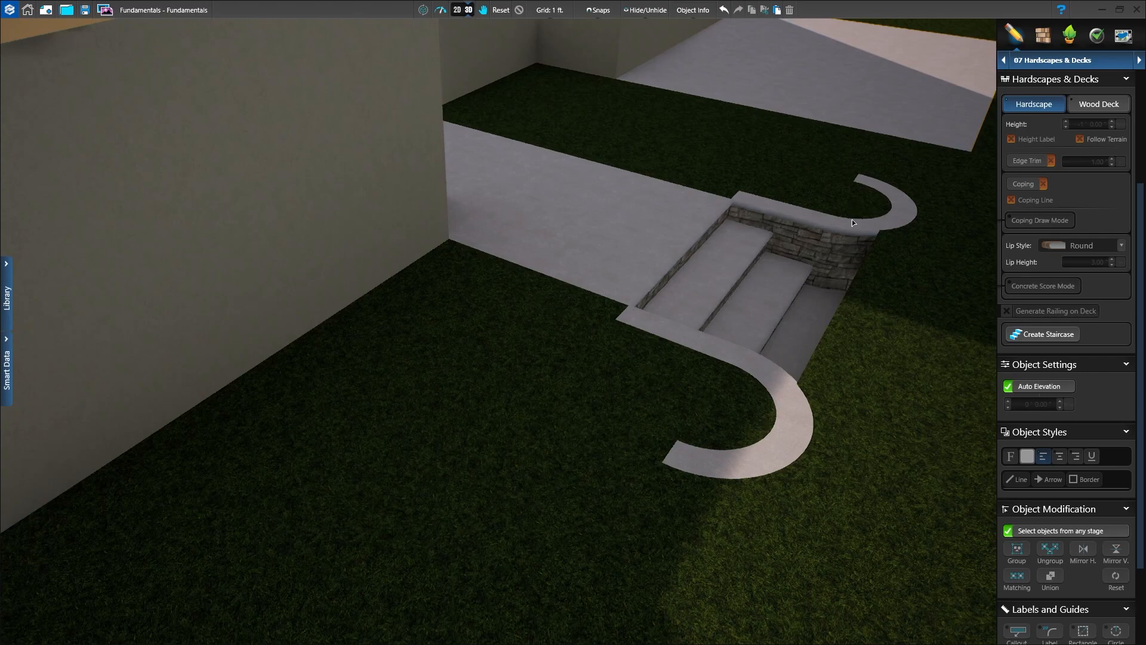
{"action": "right_click_drag", "start_coordinate": [965, 414], "coordinate": [793, 323]}
{"action": "scroll", "coordinate": [793, 323], "scroll_direction": "down", "scroll_amount": 5}
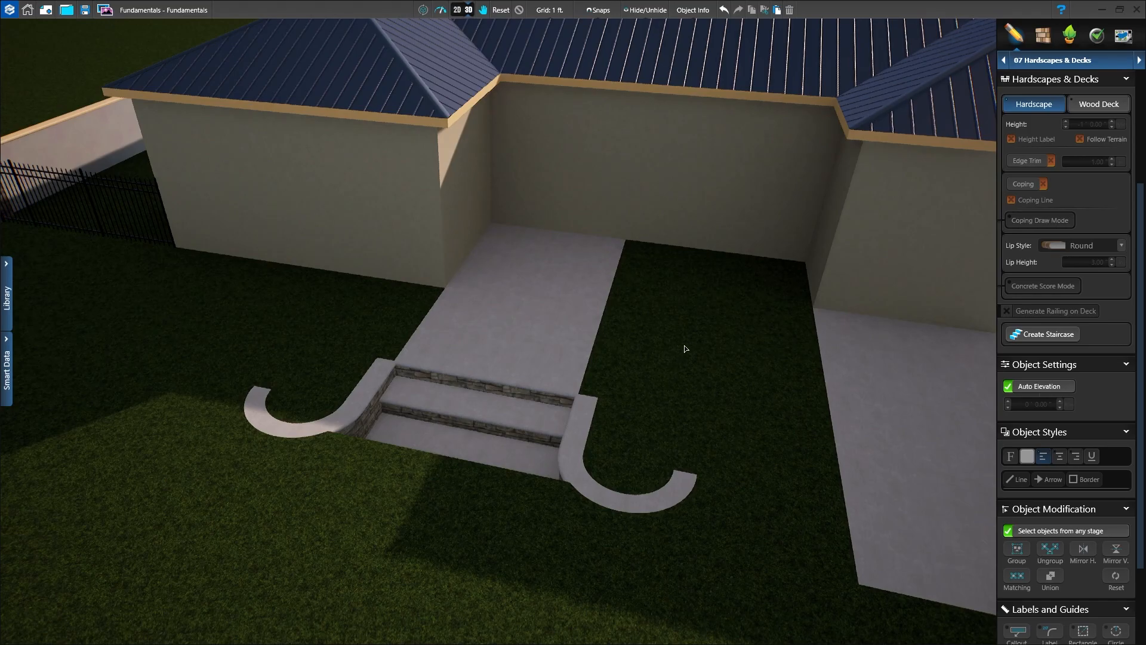
{"action": "scroll", "coordinate": [679, 428], "scroll_direction": "down", "scroll_amount": 5}
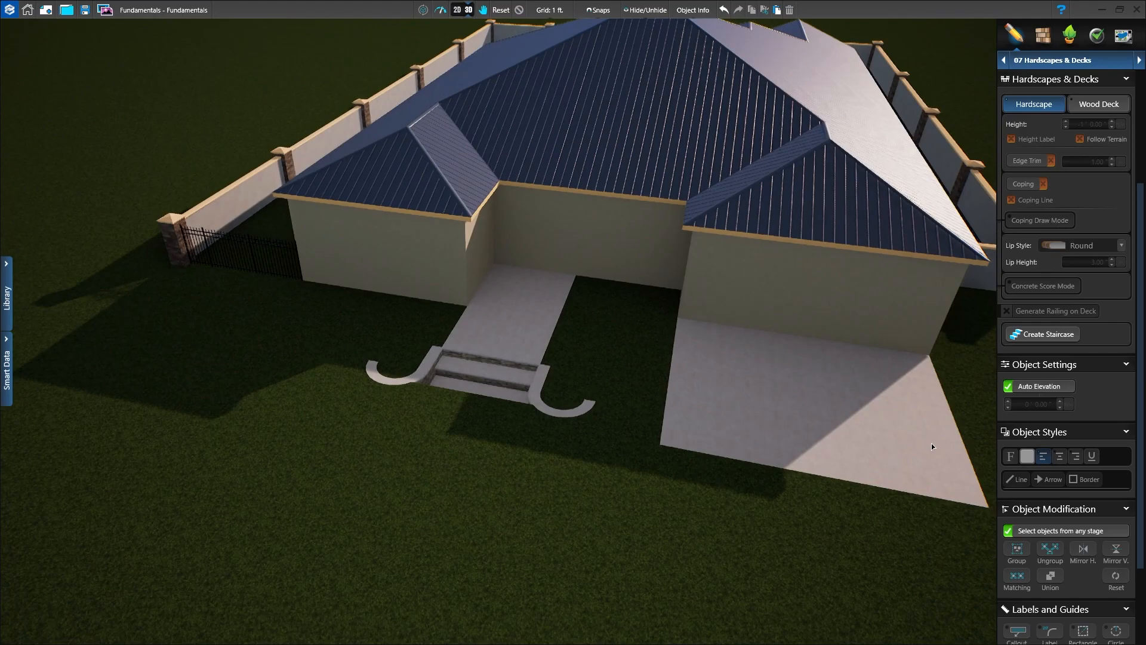
Step: Examine the rear patios, connecting walkway and counter in 3D from behind the house
{"action": "middle_click_drag", "start_coordinate": [460, 485], "coordinate": [588, 489]}
{"action": "right_click_drag", "start_coordinate": [459, 505], "coordinate": [962, 439]}
{"action": "right_click_drag", "start_coordinate": [77, 451], "coordinate": [290, 447]}
{"action": "right_click_drag", "start_coordinate": [253, 514], "coordinate": [531, 537]}
{"action": "middle_click_drag", "start_coordinate": [493, 573], "coordinate": [658, 566]}
{"action": "right_click_drag", "start_coordinate": [500, 560], "coordinate": [772, 399]}
{"action": "middle_click_drag", "start_coordinate": [773, 399], "coordinate": [703, 419]}
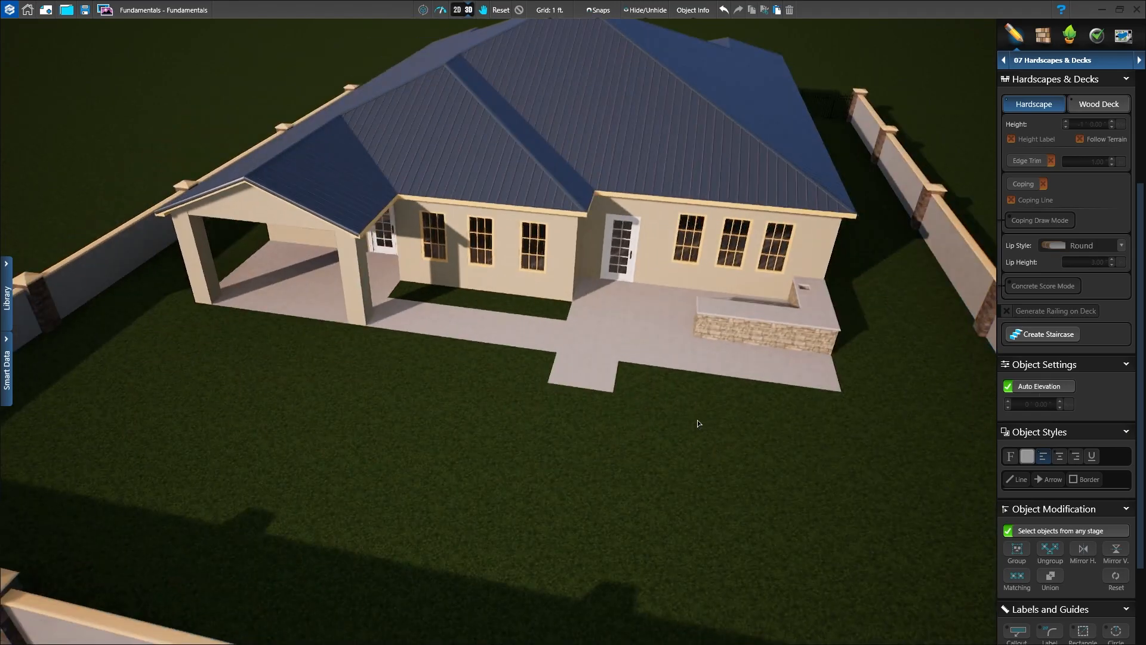
{"action": "middle_click_drag", "start_coordinate": [607, 466], "coordinate": [621, 466]}
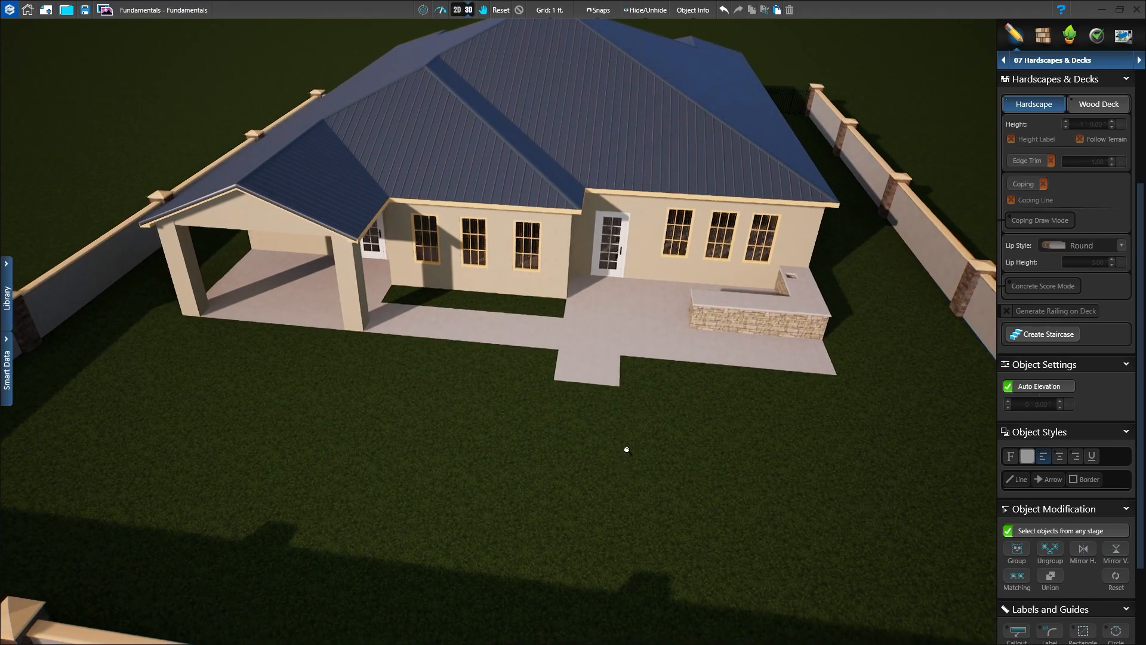
{"action": "scroll", "coordinate": [637, 396], "scroll_direction": "up", "scroll_amount": 4}
{"action": "scroll", "coordinate": [638, 395], "scroll_direction": "down", "scroll_amount": 3}
{"action": "middle_click_drag", "start_coordinate": [686, 410], "coordinate": [511, 456]}
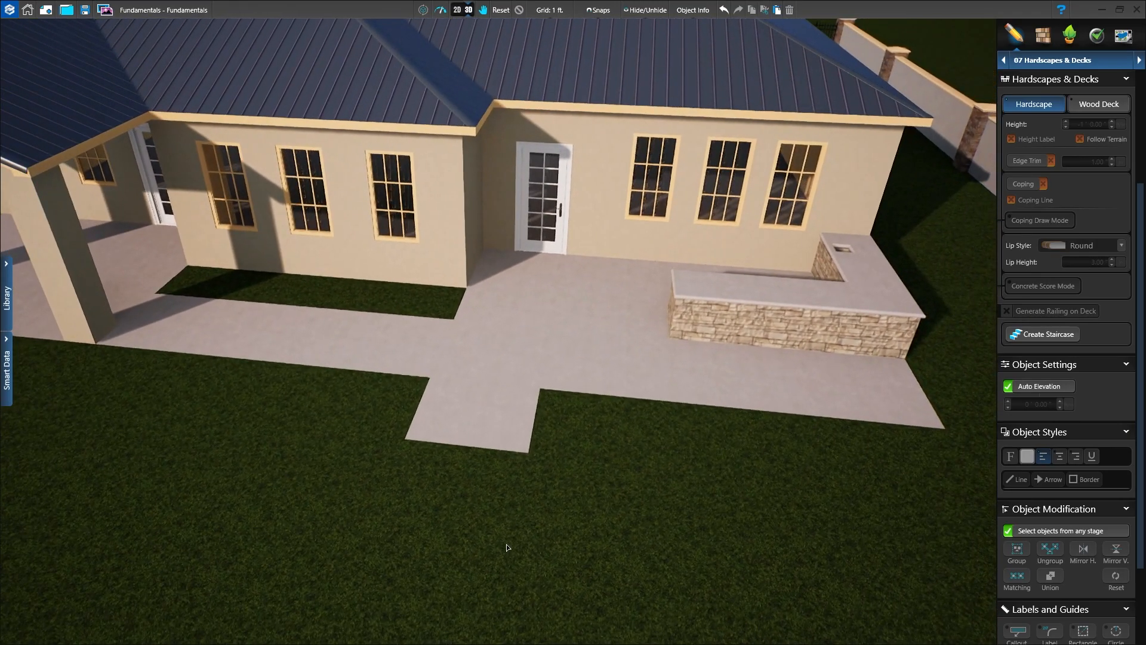
{"action": "scroll", "coordinate": [513, 511], "scroll_direction": "up", "scroll_amount": 3}
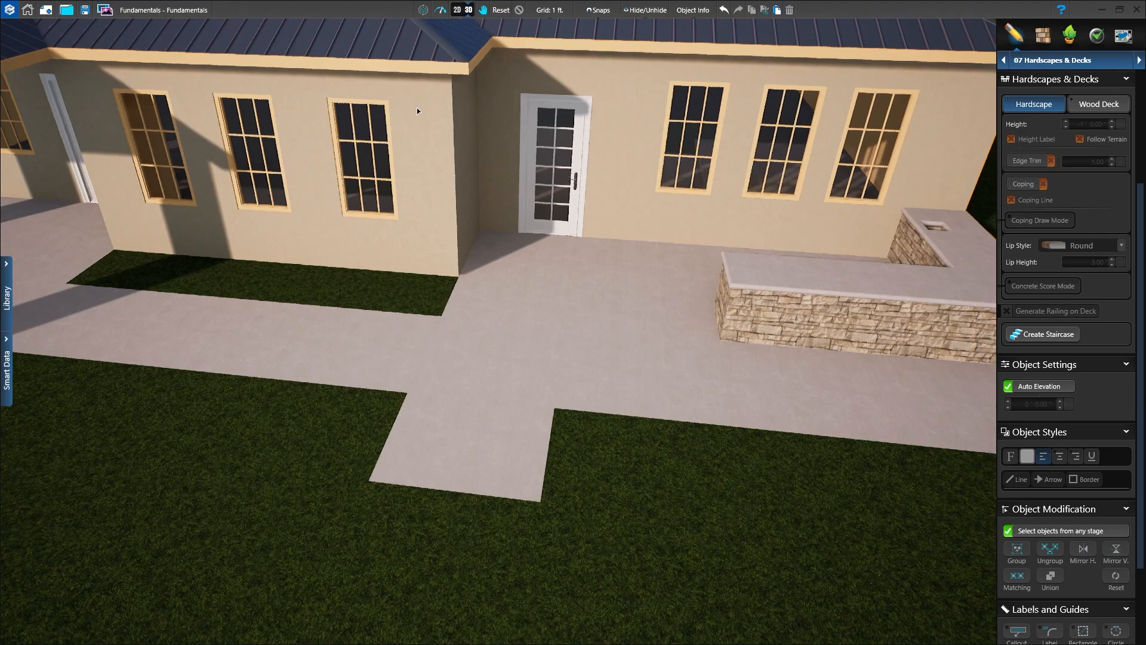
Step: Draw a 15 ft by 15 ft wood deck from the outer corner of the rear patio's short extension, with a height of 6 in
{"action": "left_click", "coordinate": [458, 11]}
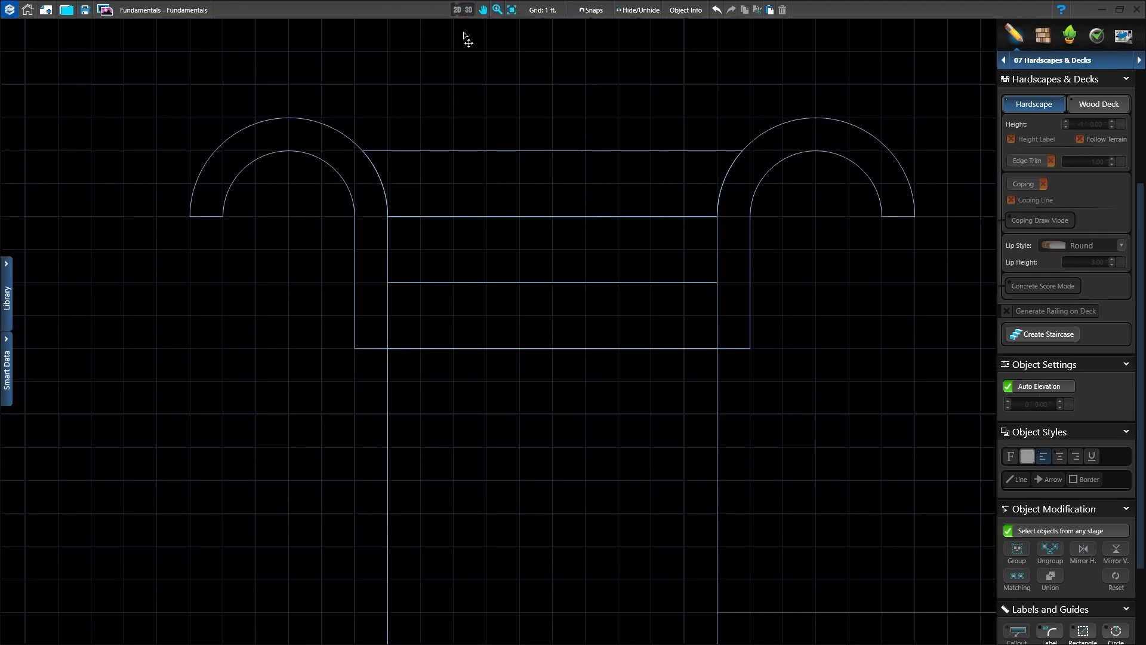
{"action": "scroll", "coordinate": [521, 478], "scroll_direction": "down", "scroll_amount": 8}
{"action": "middle_click_drag", "start_coordinate": [521, 515], "coordinate": [533, 133]}
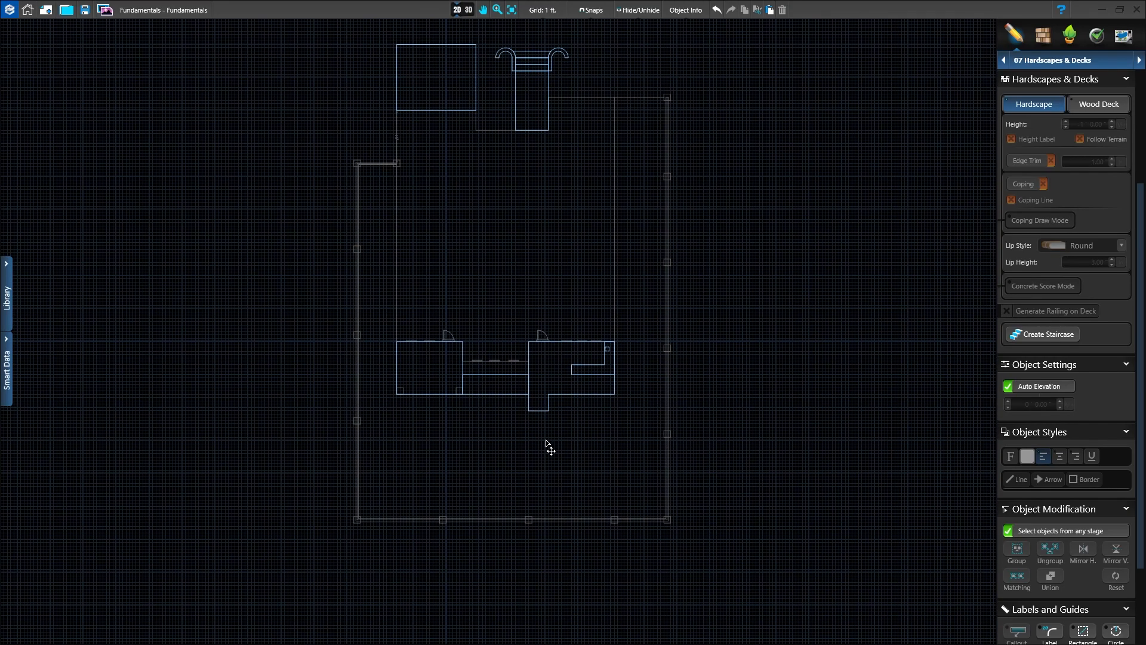
{"action": "scroll", "coordinate": [1054, 332], "scroll_direction": "up", "scroll_amount": 6}
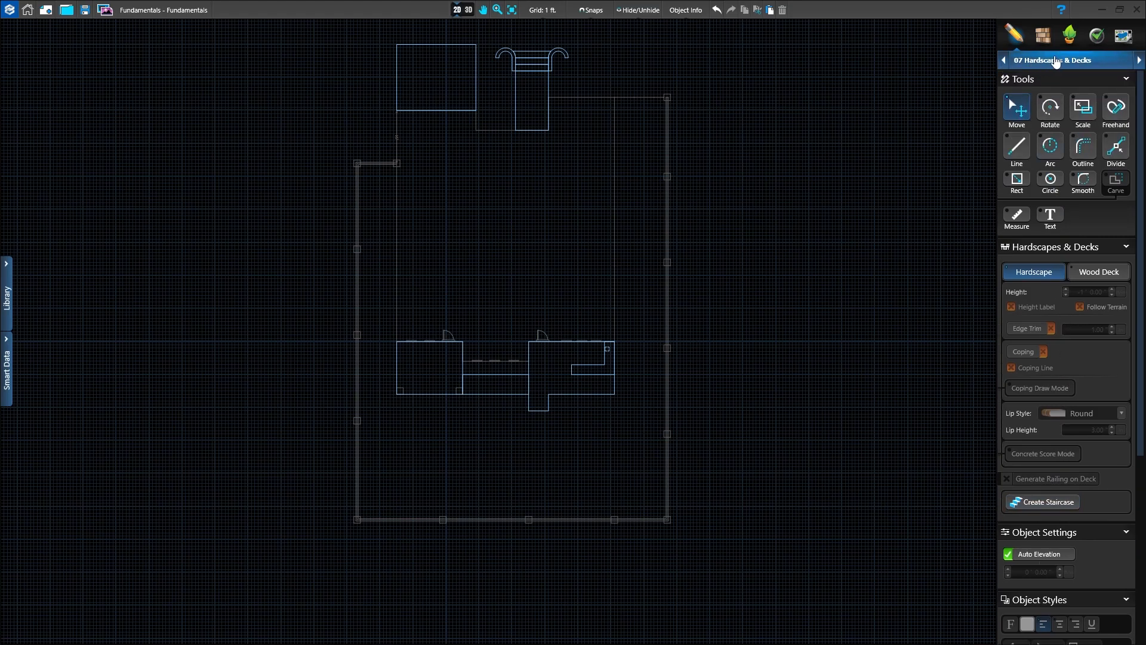
{"action": "middle_click_drag", "start_coordinate": [568, 445], "coordinate": [578, 501]}
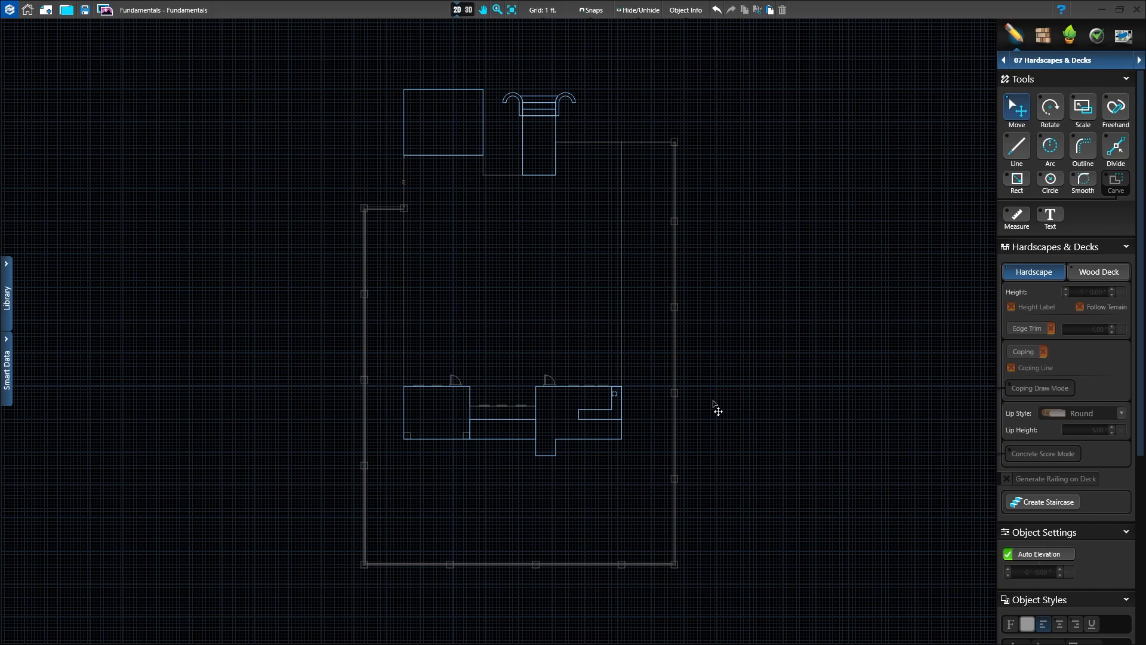
{"action": "left_click", "coordinate": [1095, 272]}
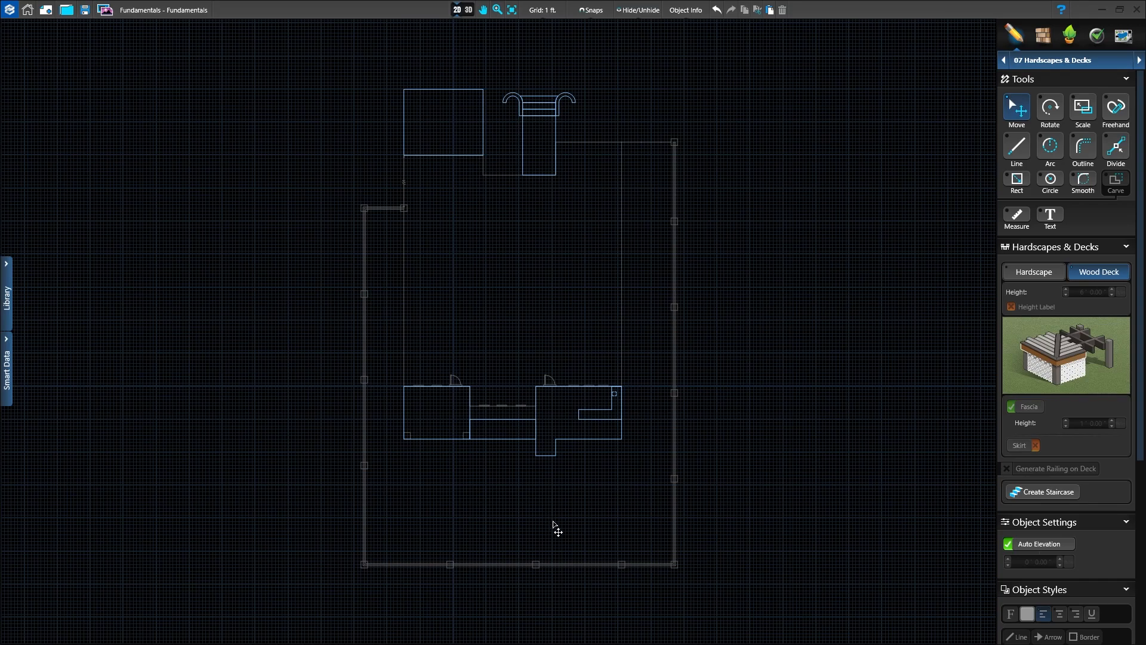
{"action": "scroll", "coordinate": [554, 528], "scroll_direction": "up", "scroll_amount": 1}
{"action": "scroll", "coordinate": [554, 529], "scroll_direction": "up", "scroll_amount": 1}
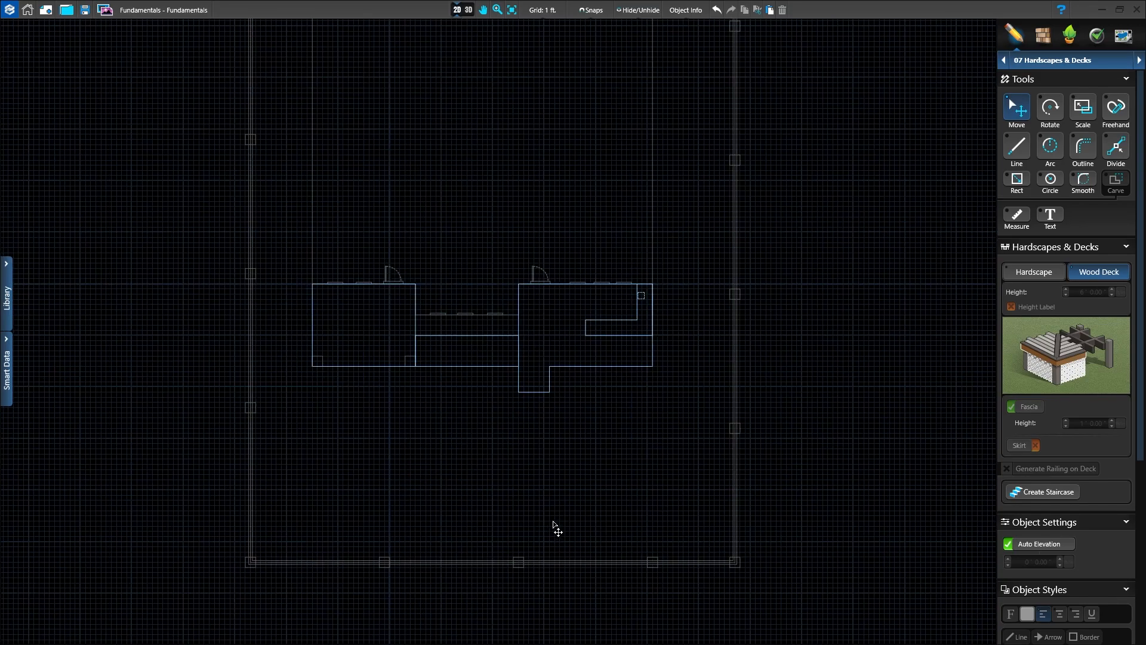
{"action": "scroll", "coordinate": [556, 416], "scroll_direction": "up", "scroll_amount": 2}
{"action": "scroll", "coordinate": [555, 416], "scroll_direction": "up", "scroll_amount": 2}
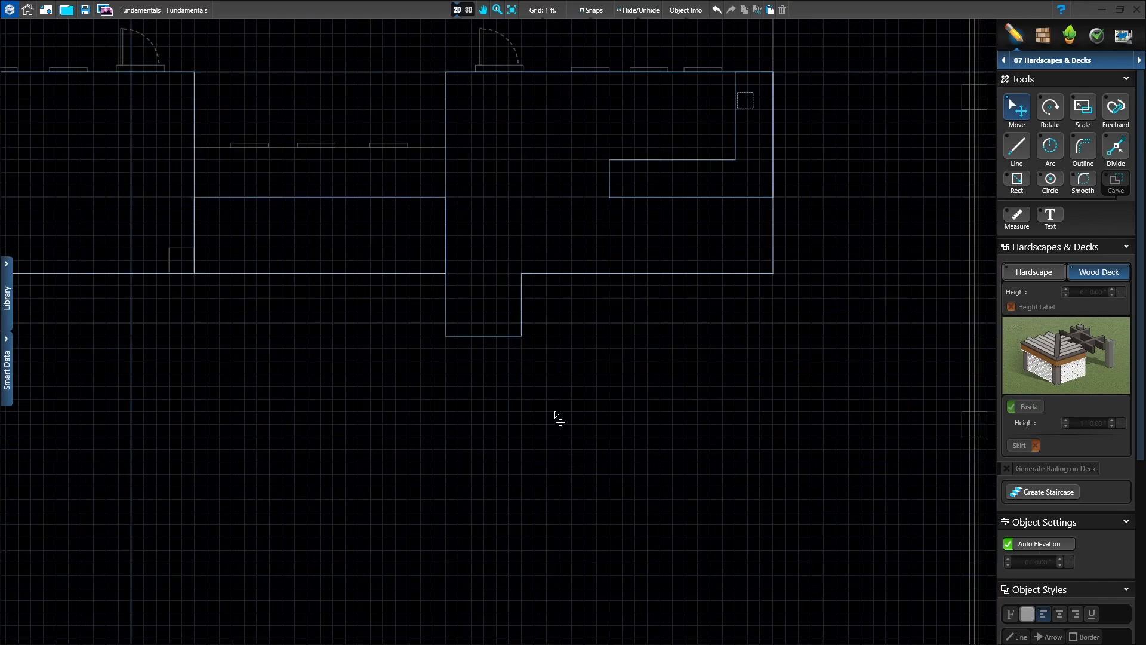
{"action": "scroll", "coordinate": [546, 229], "scroll_direction": "up", "scroll_amount": 1}
{"action": "scroll", "coordinate": [546, 221], "scroll_direction": "up", "scroll_amount": 1}
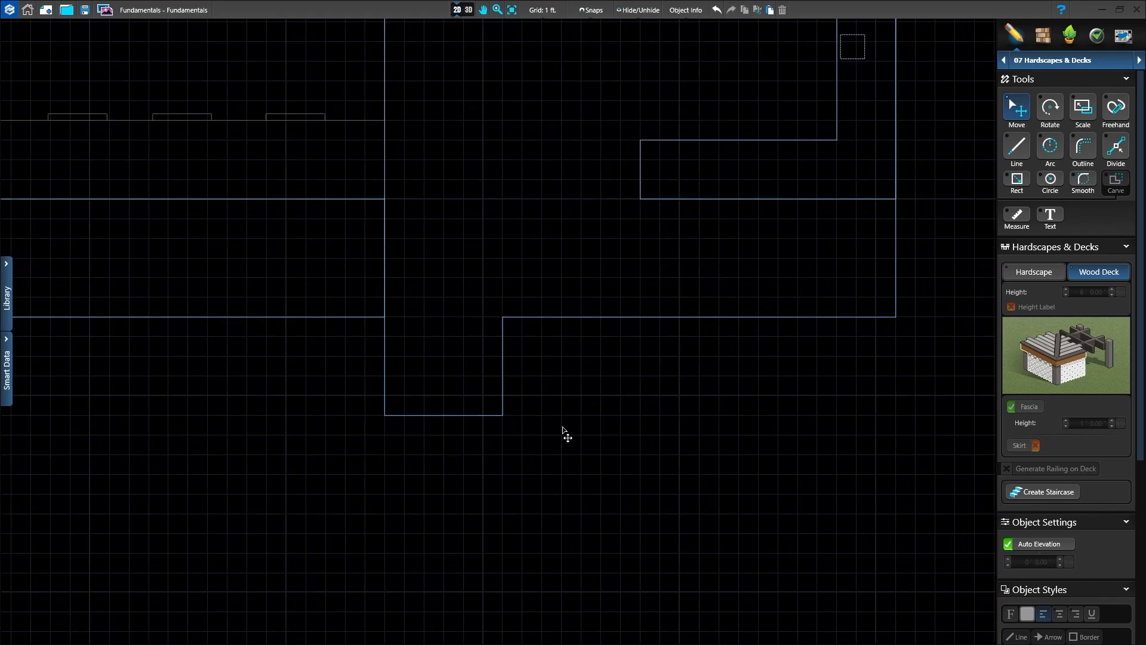
{"action": "middle_click_drag", "start_coordinate": [530, 461], "coordinate": [488, 387]}
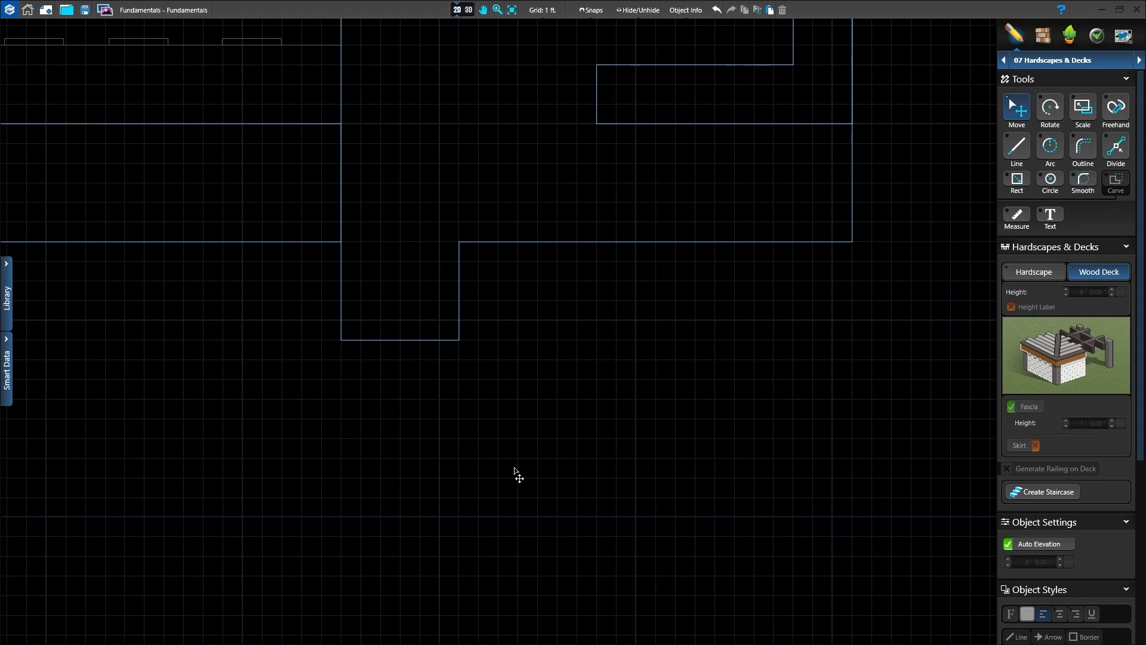
{"action": "left_click", "coordinate": [1017, 182]}
{"action": "left_click_drag", "start_coordinate": [460, 341], "coordinate": [754, 522]}
{"action": "scroll", "coordinate": [750, 522], "scroll_direction": "down", "scroll_amount": 1}
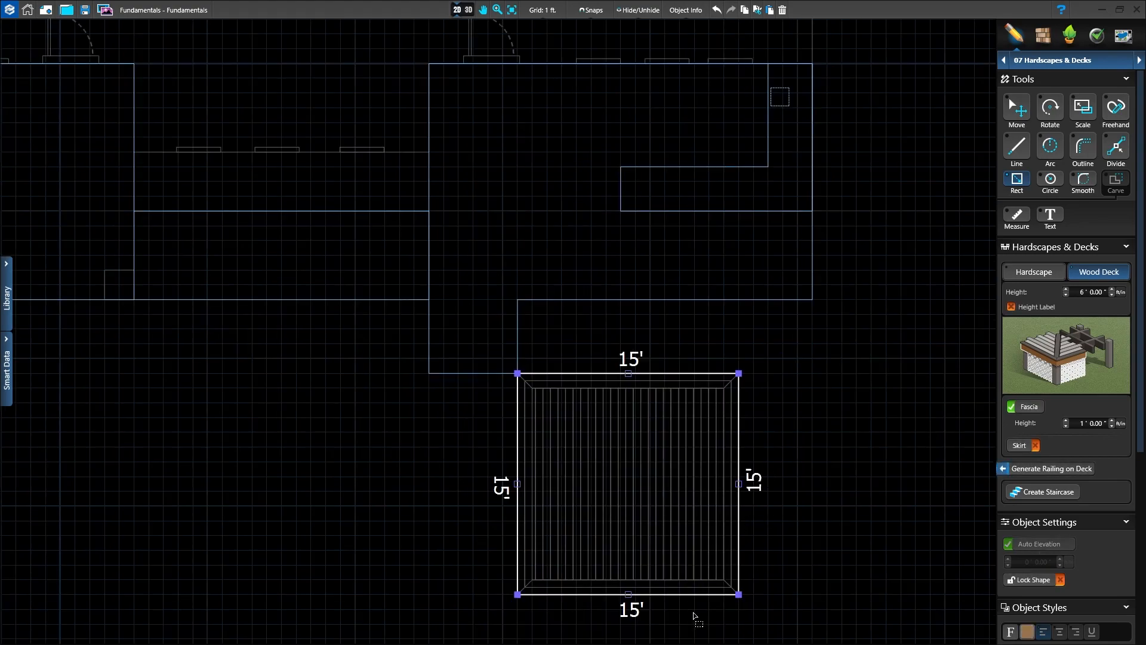
{"action": "middle_click_drag", "start_coordinate": [692, 612], "coordinate": [696, 510]}
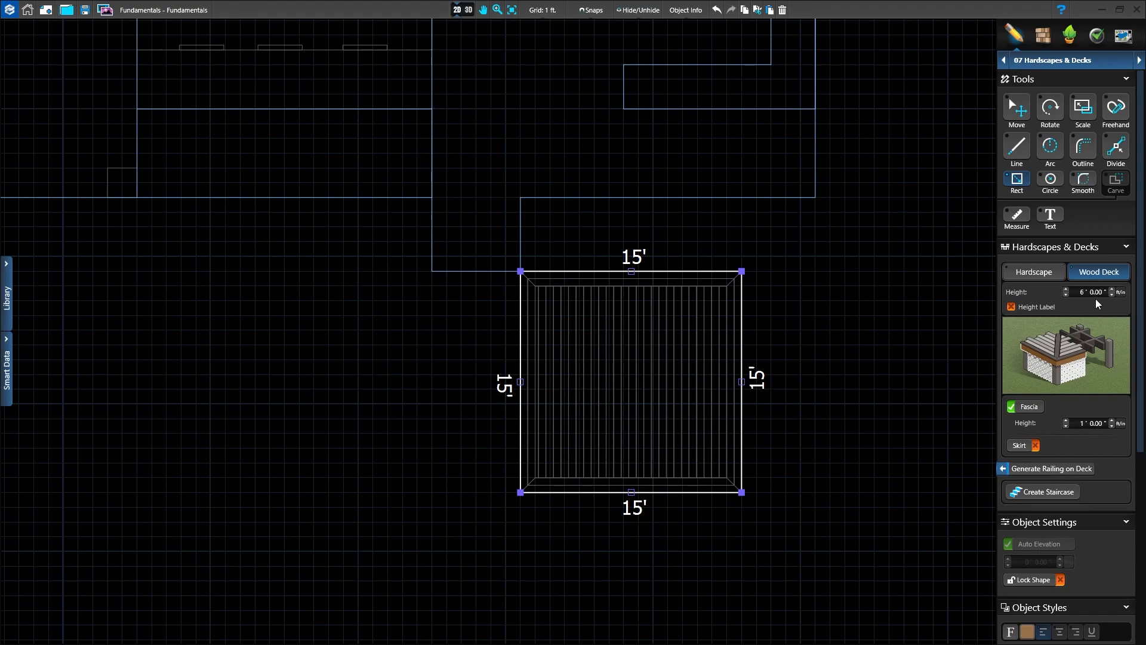
{"action": "left_click", "coordinate": [1066, 295]}
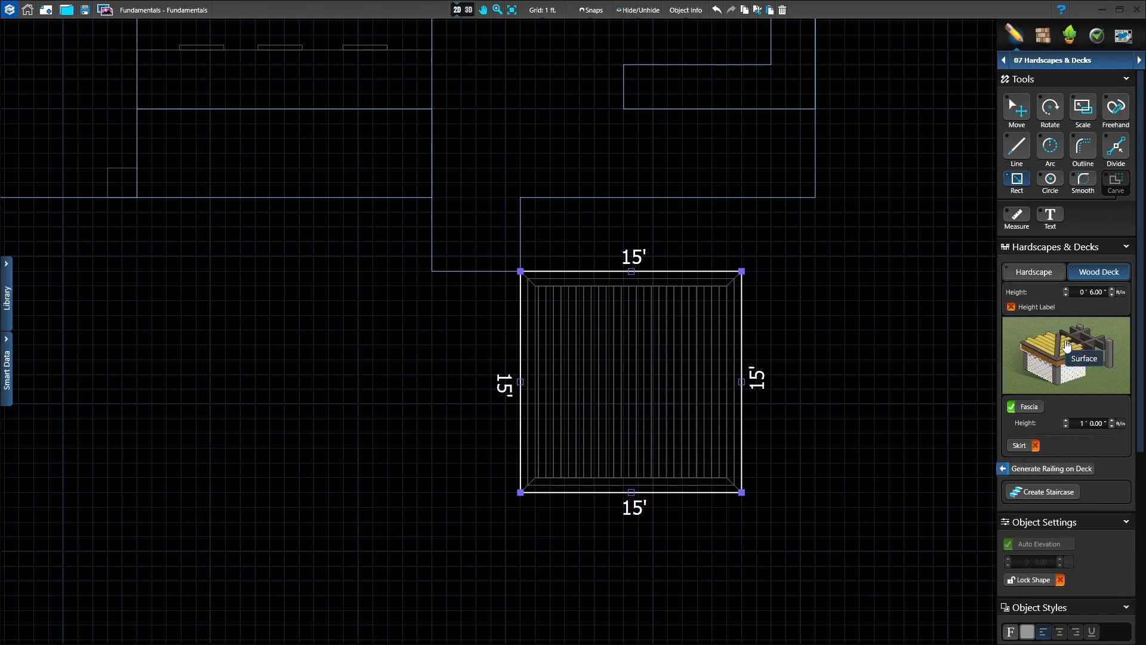
Step: Set the deck's surface board width to 1 ft and enable a 2 in overhang past the framing
{"action": "left_click", "coordinate": [1068, 345]}
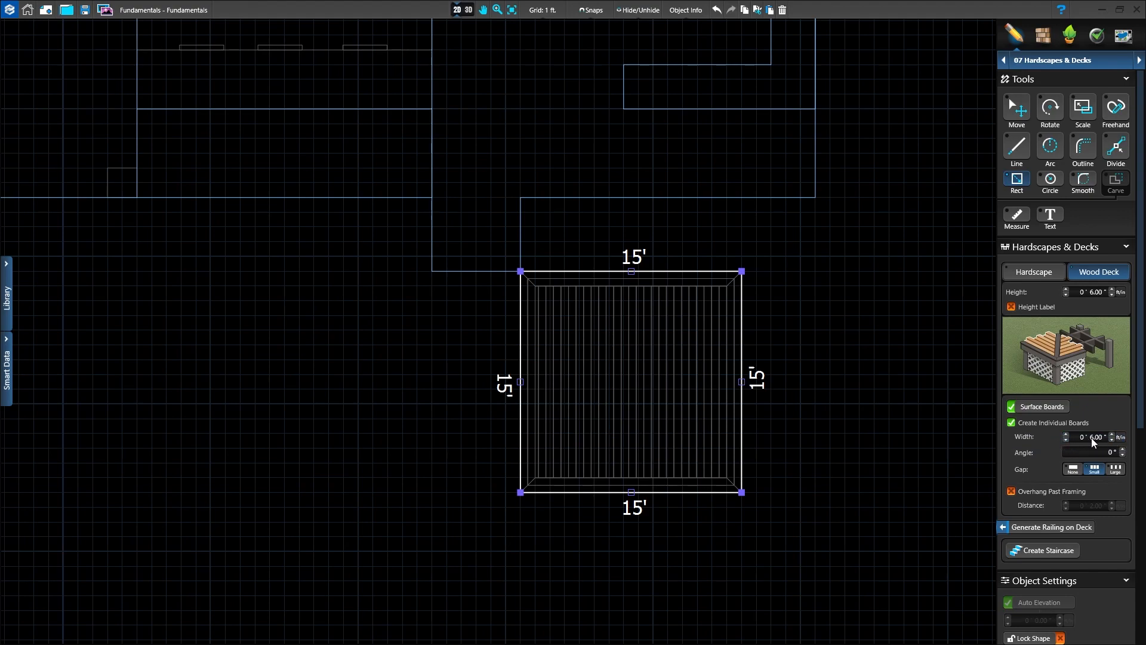
{"action": "left_click", "coordinate": [1112, 436]}
{"action": "left_click", "coordinate": [1112, 436]}
{"action": "left_click", "coordinate": [1112, 436]}
{"action": "left_click", "coordinate": [1112, 435]}
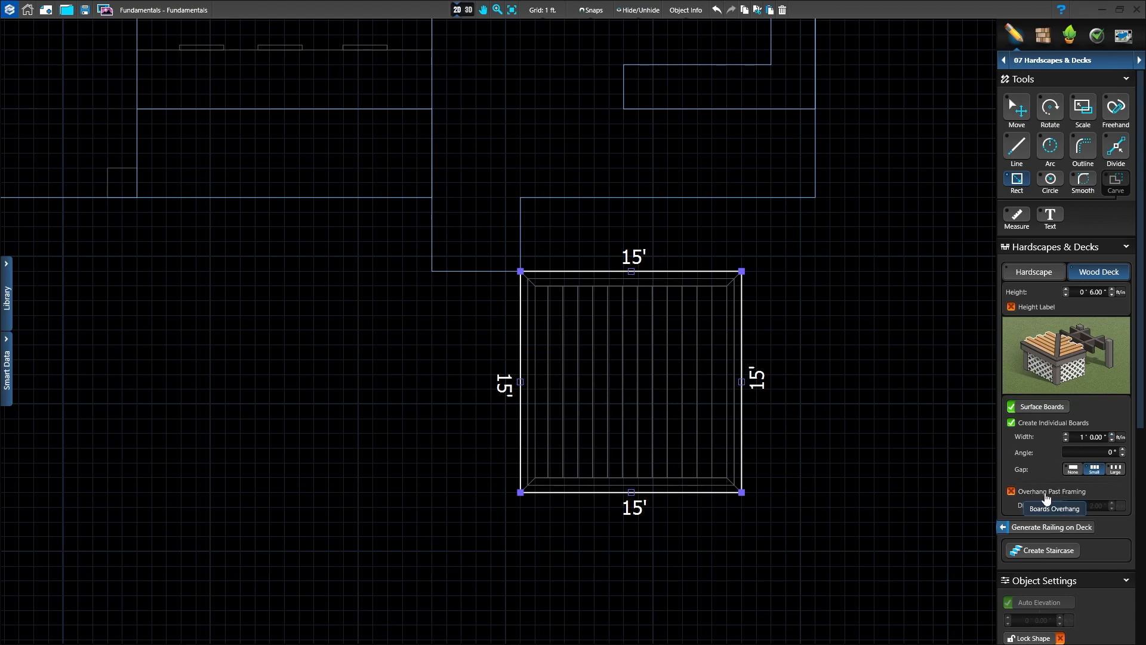
{"action": "left_click", "coordinate": [1012, 492]}
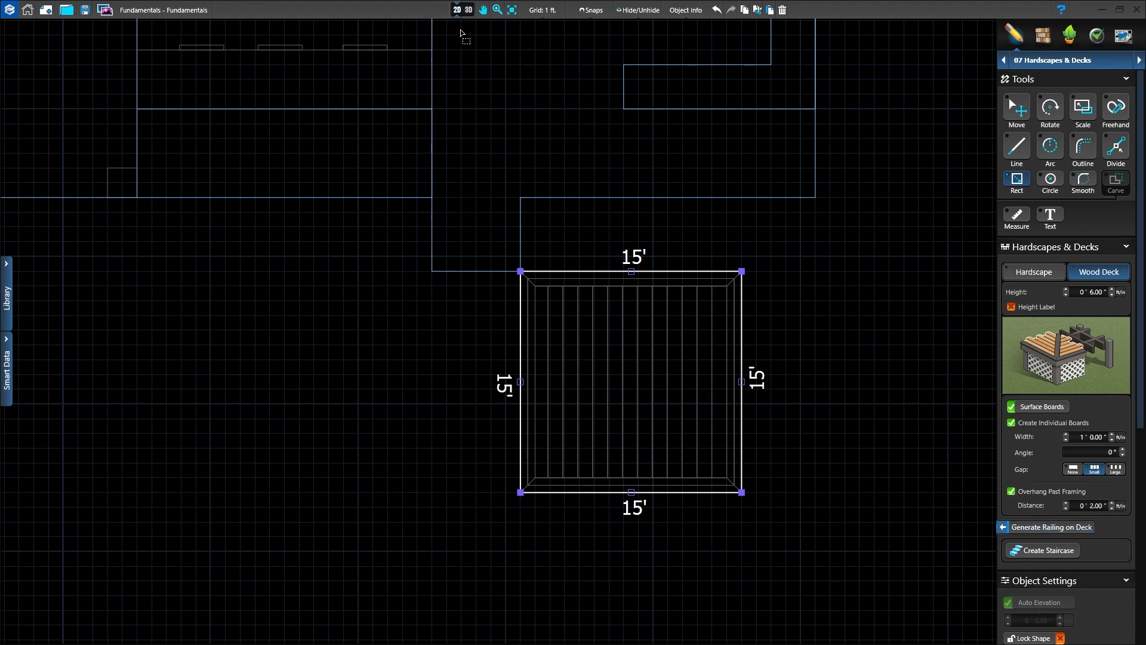
Step: Inspect the wood deck's boards and its position beside the rear patio in 3D, with the deck deselected
{"action": "left_click", "coordinate": [467, 11]}
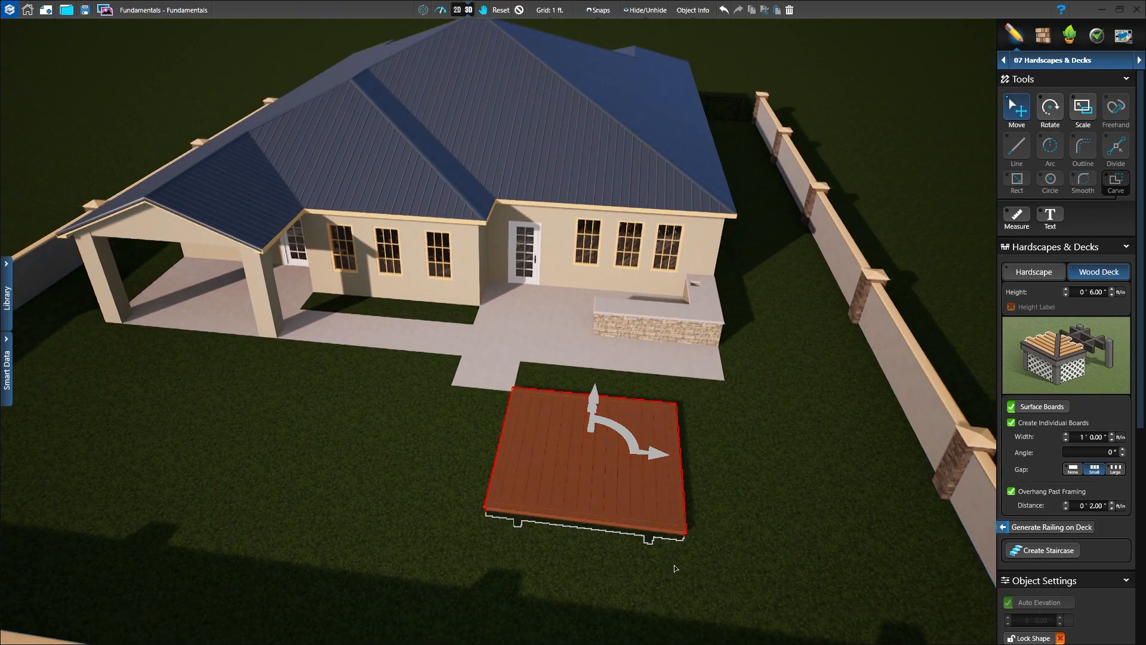
{"action": "middle_click_drag", "start_coordinate": [674, 565], "coordinate": [729, 537]}
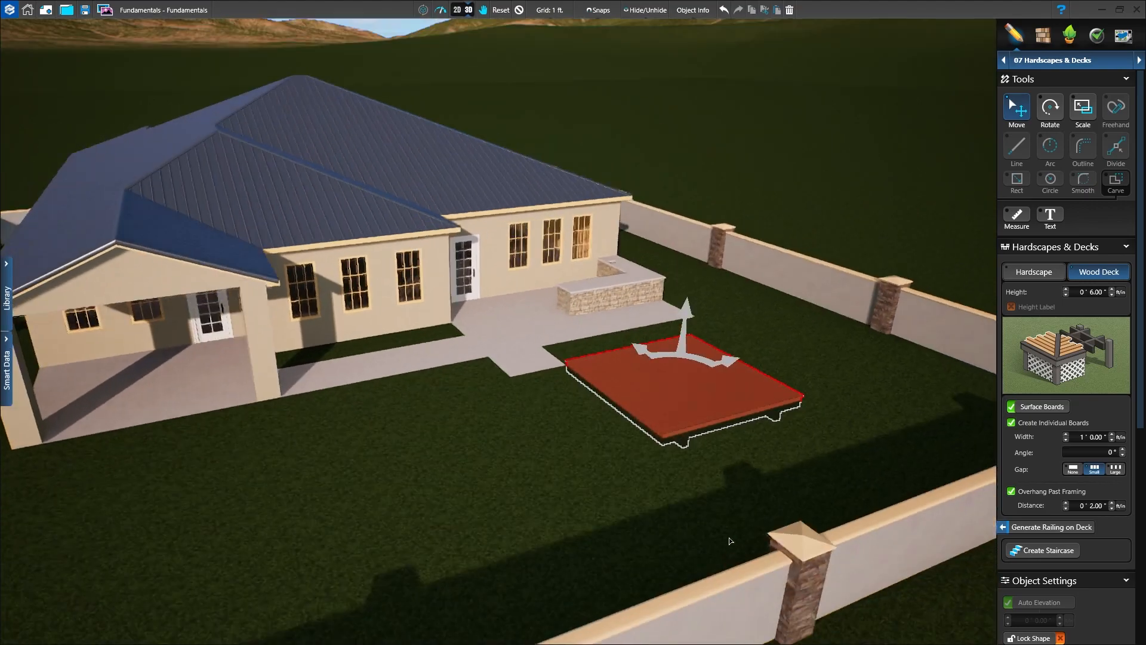
{"action": "left_click", "coordinate": [520, 10]}
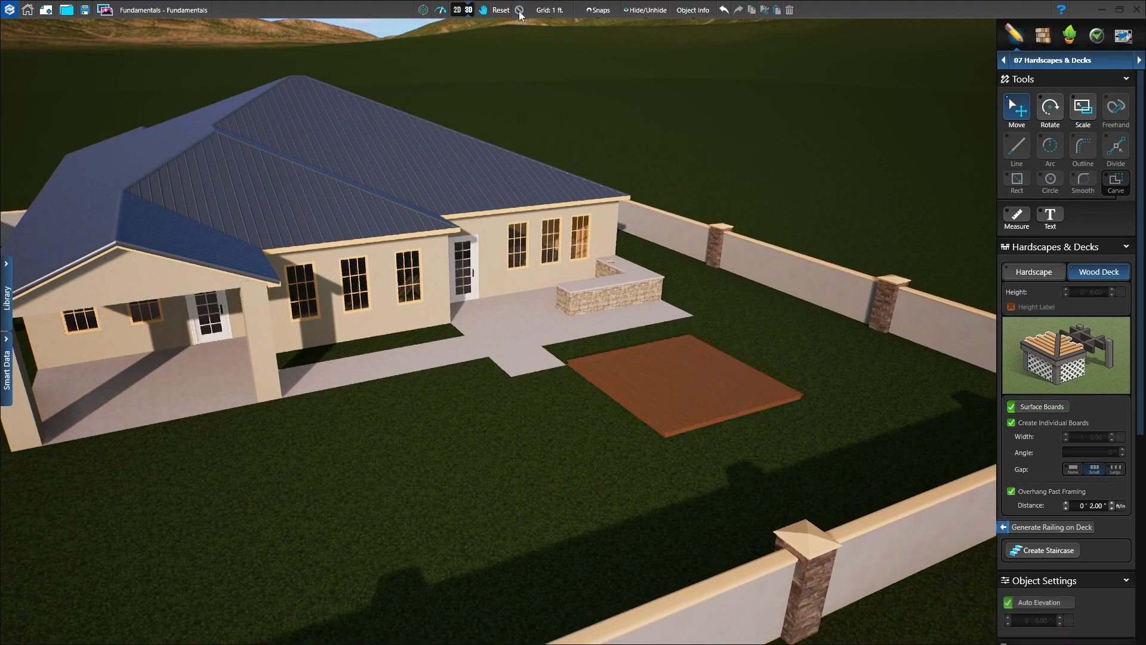
{"action": "middle_click_drag", "start_coordinate": [787, 403], "coordinate": [809, 446]}
{"action": "right_click_drag", "start_coordinate": [791, 391], "coordinate": [657, 400]}
{"action": "scroll", "coordinate": [639, 393], "scroll_direction": "up", "scroll_amount": 5}
{"action": "scroll", "coordinate": [639, 393], "scroll_direction": "up", "scroll_amount": 4}
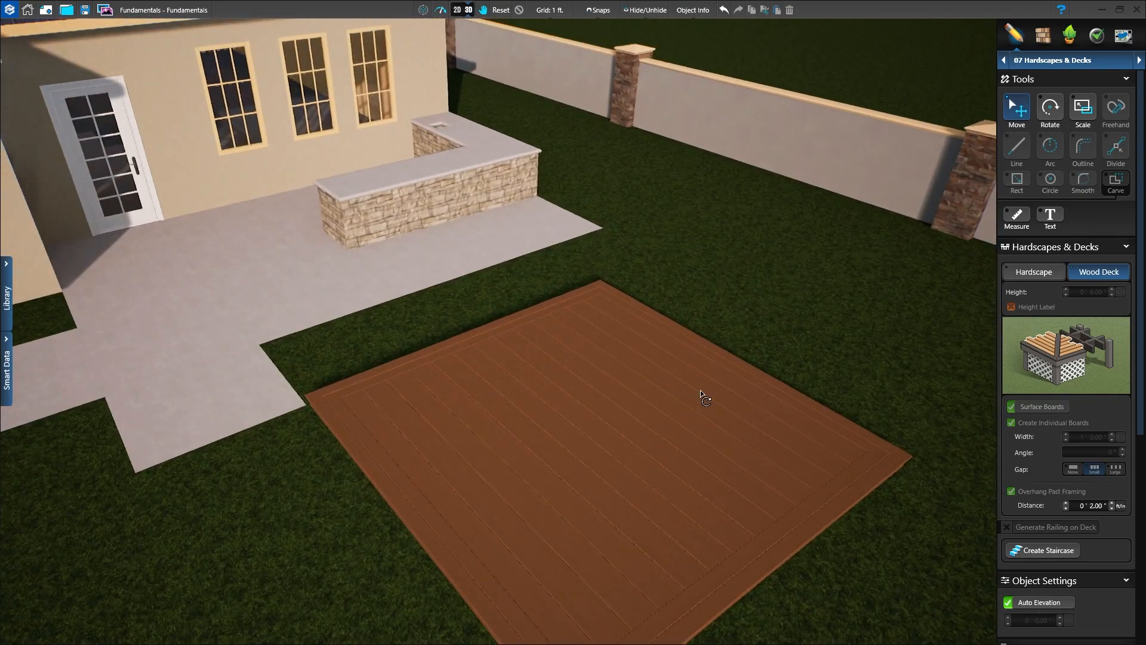